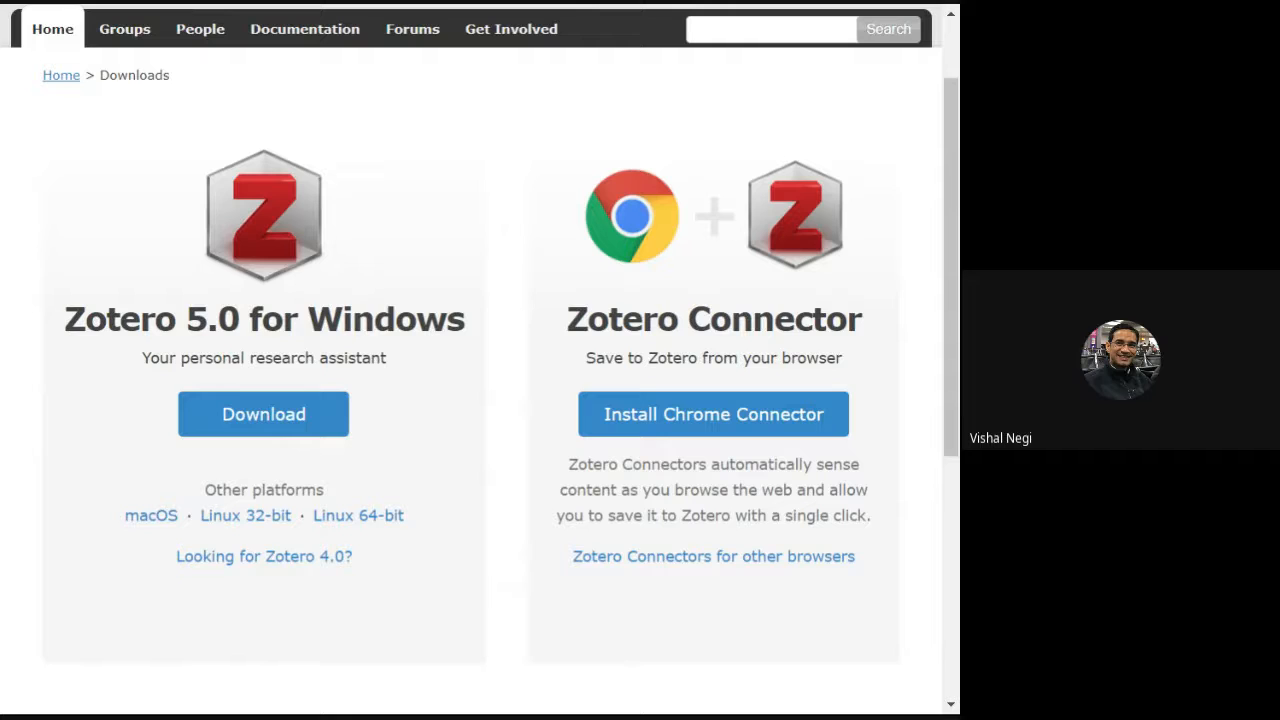
# - Minimize the meeting window, dismiss its presenting notifications, and maximize the Zotero downloads page
pyautogui.click(264, 414)
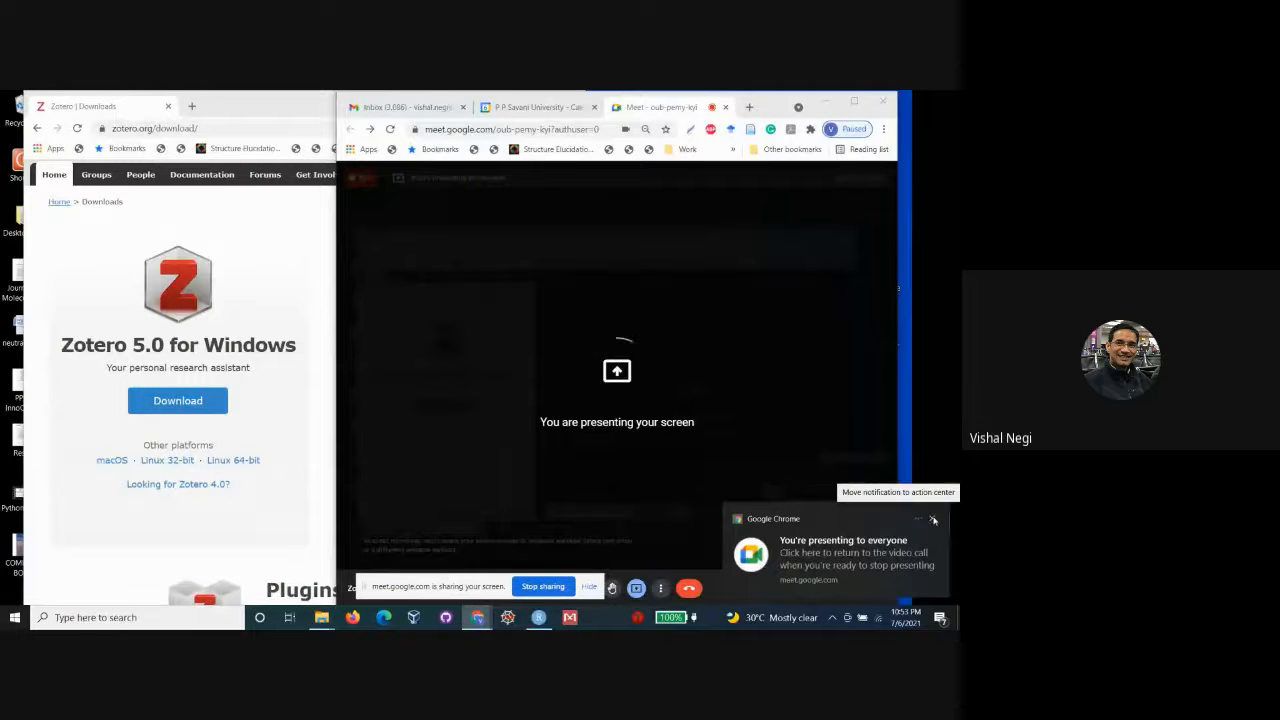
pyautogui.click(933, 520)
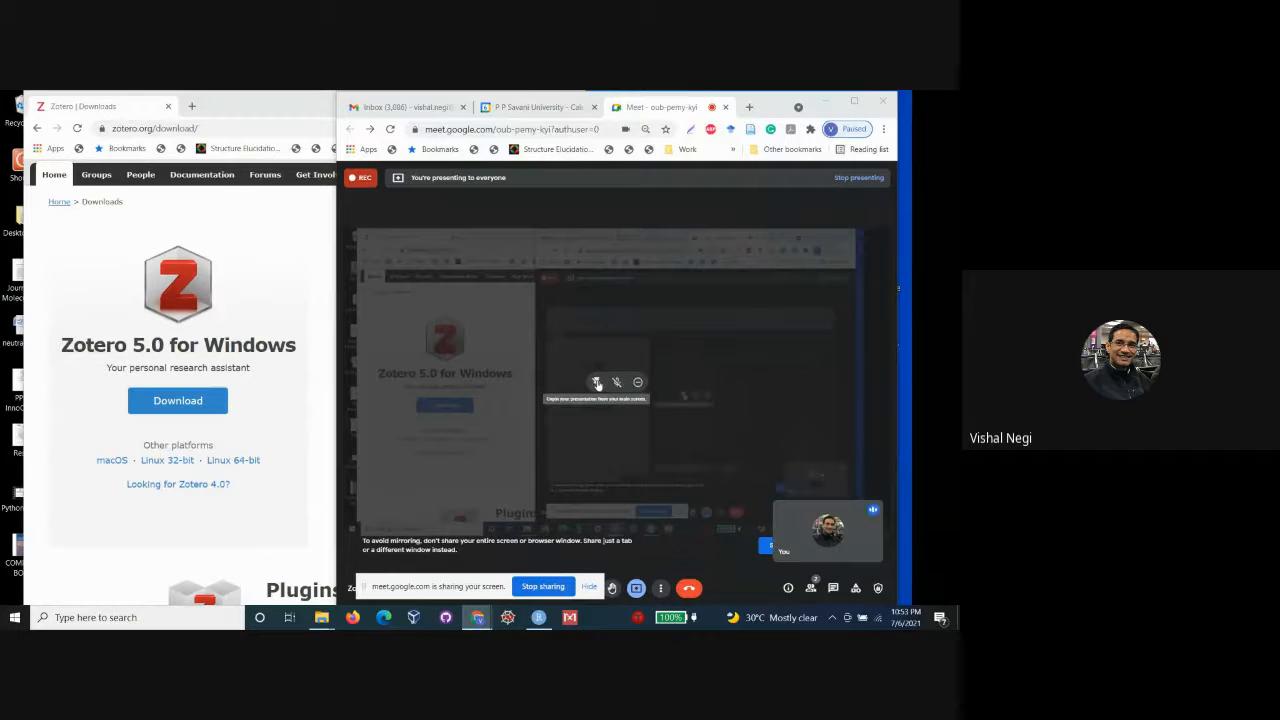
pyautogui.click(770, 397)
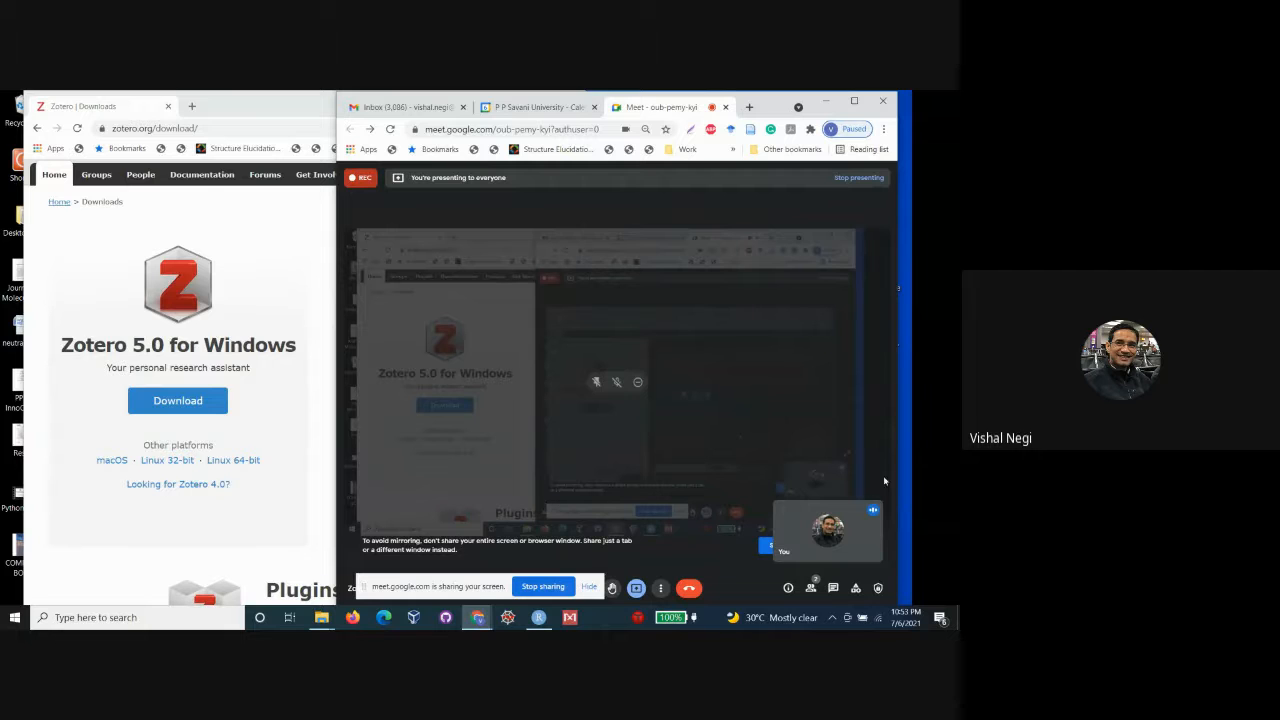
pyautogui.click(818, 104)
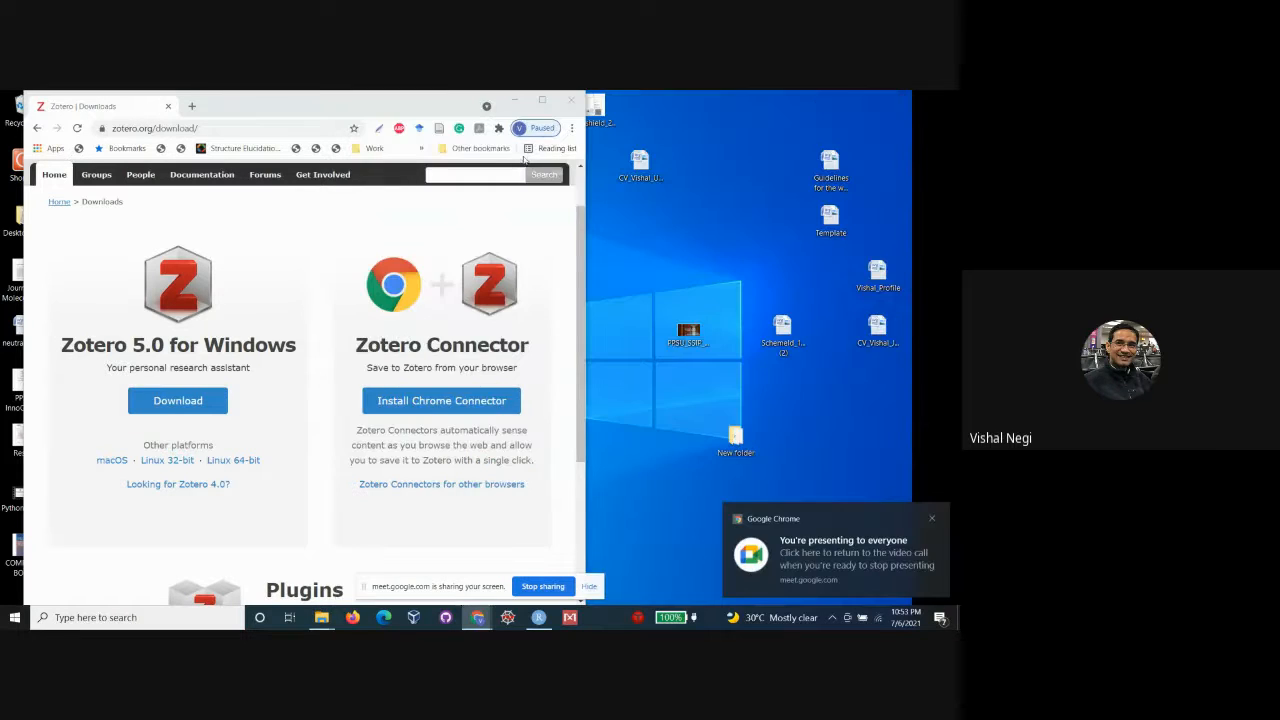
pyautogui.doubleClick(545, 101)
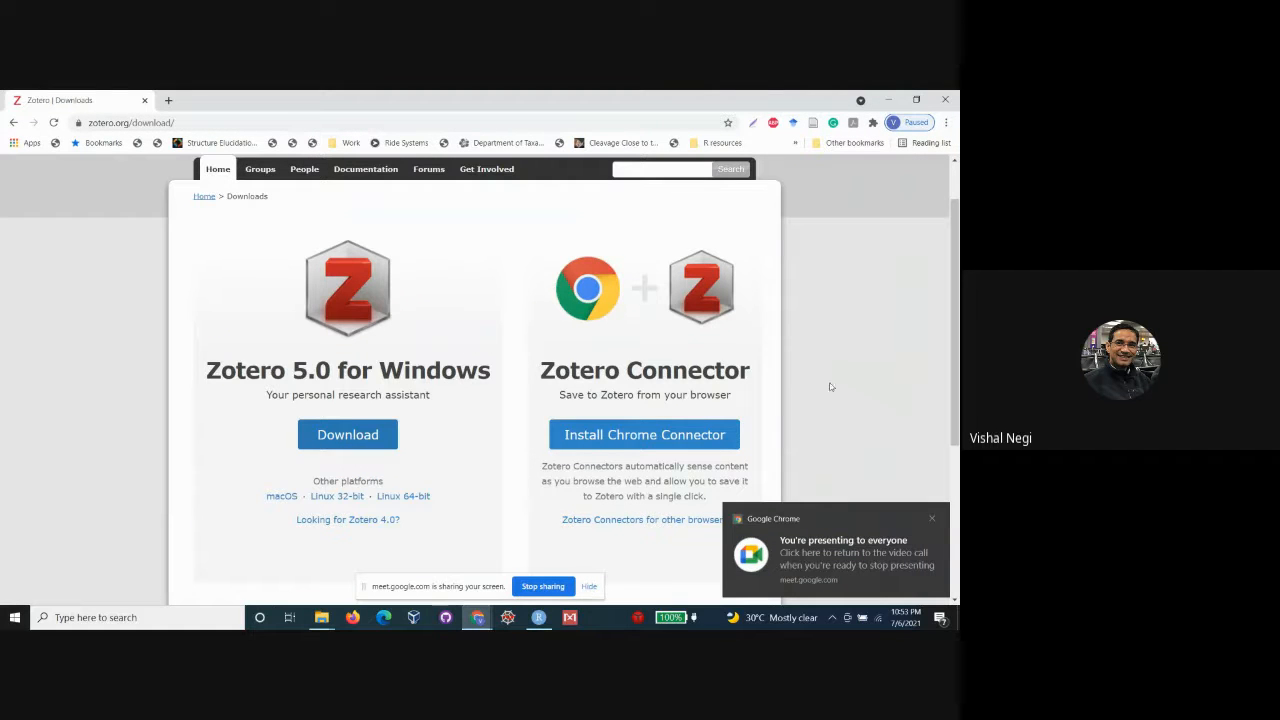
pyautogui.click(930, 521)
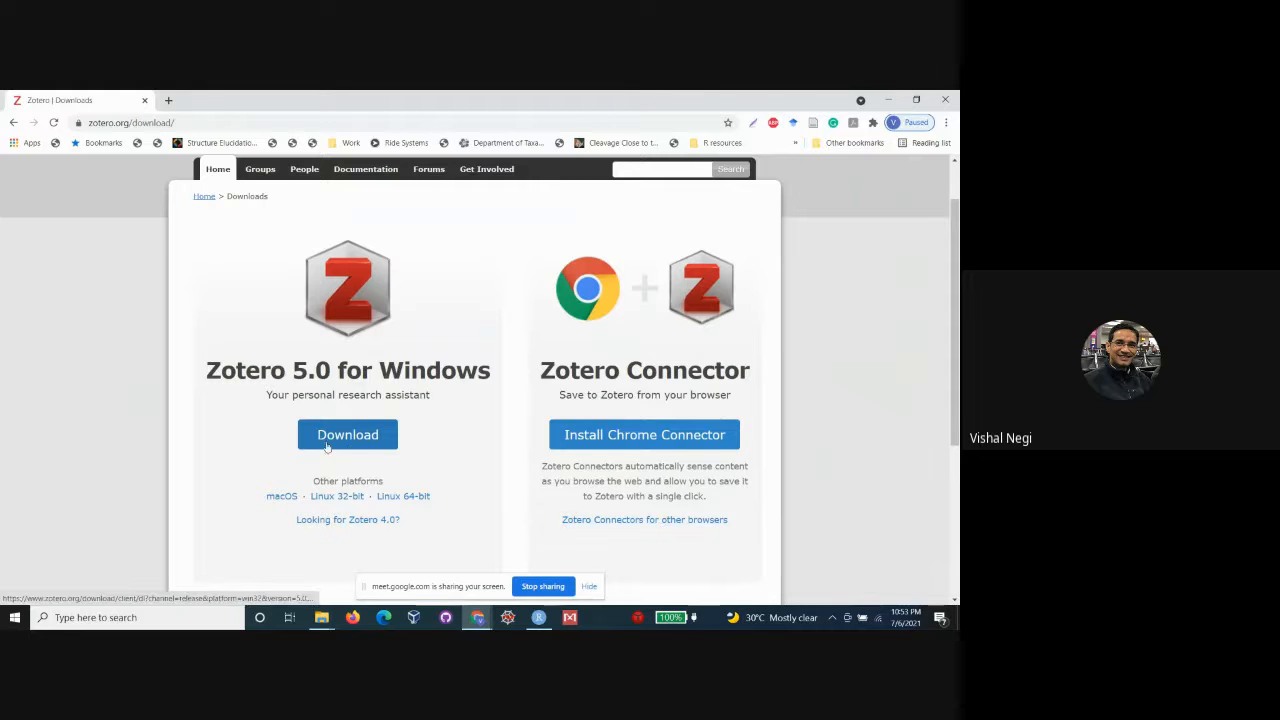
# - Launch the installed Zotero desktop application and maximize its window
pyautogui.click(134, 617)
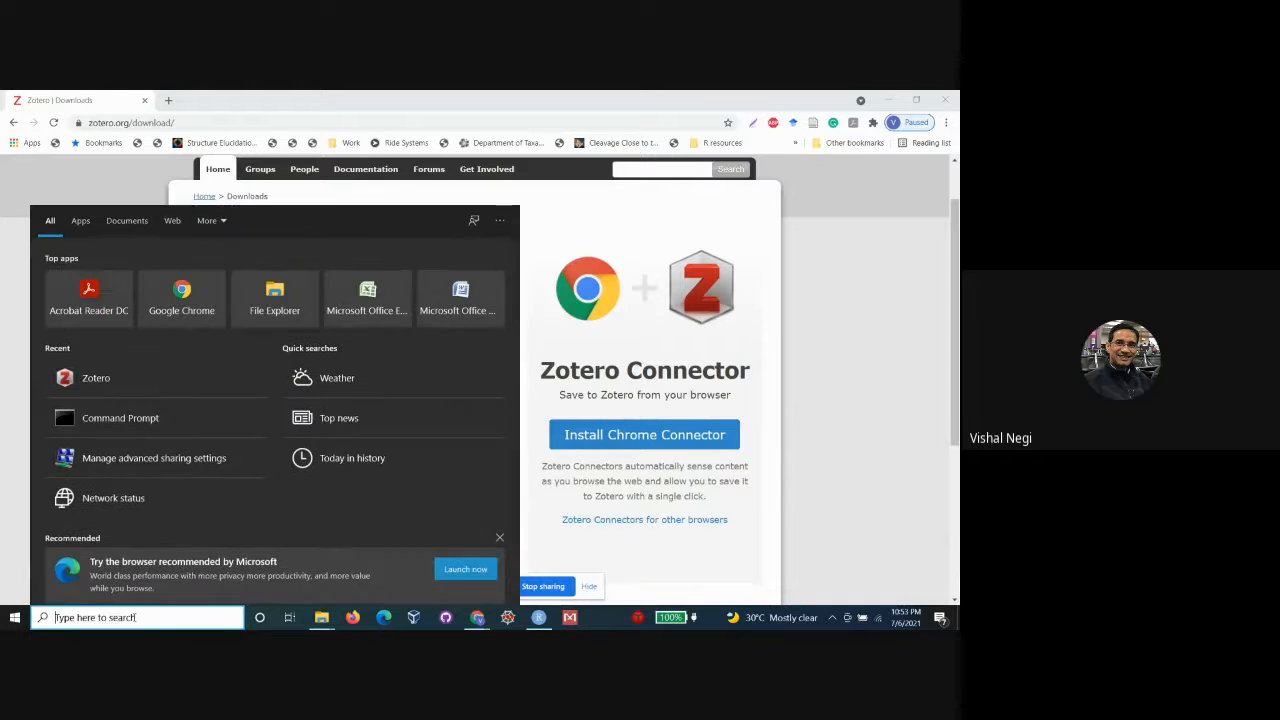
pyautogui.write('Zp4')
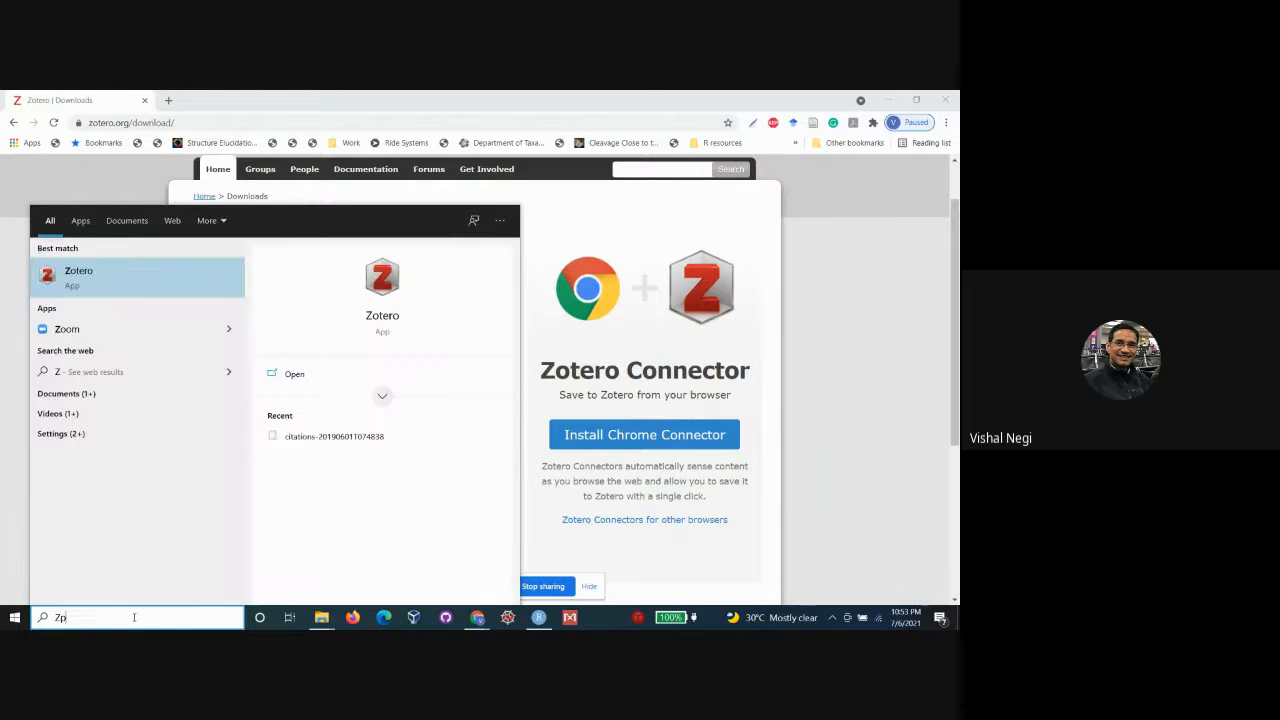
pyautogui.press('BackSpace')
pyautogui.press('BackSpace')
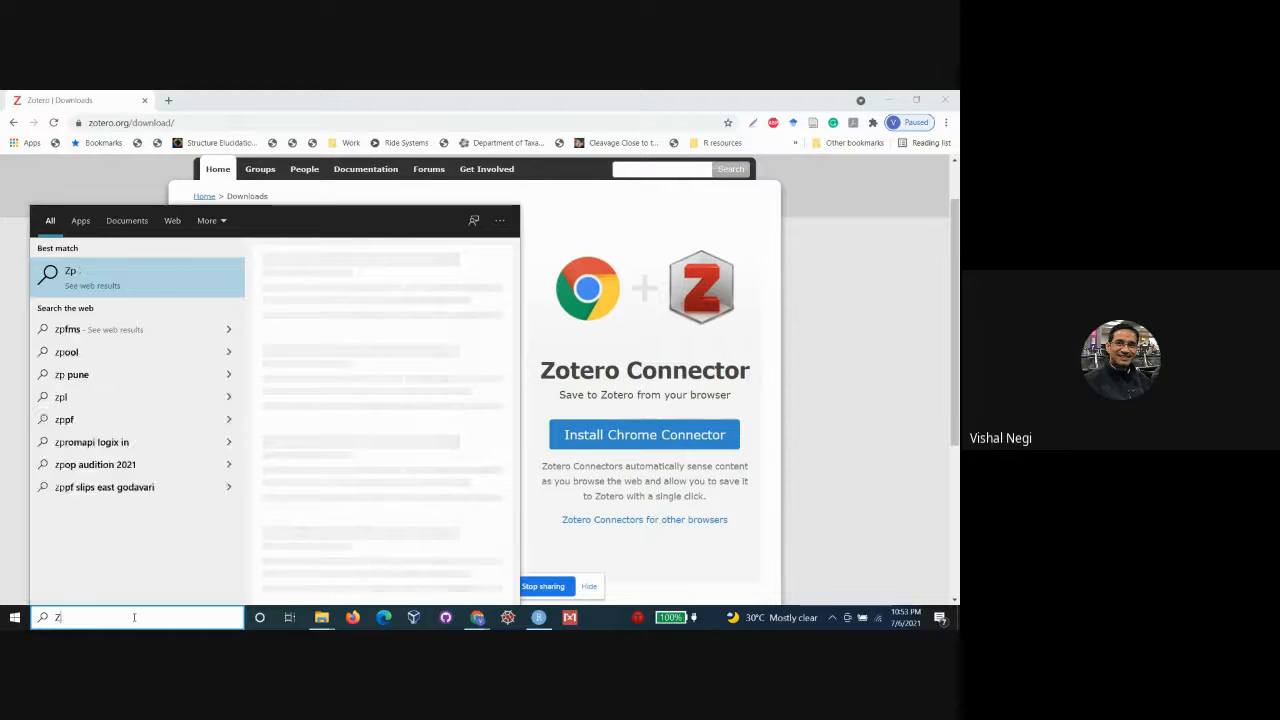
pyautogui.press('Right')
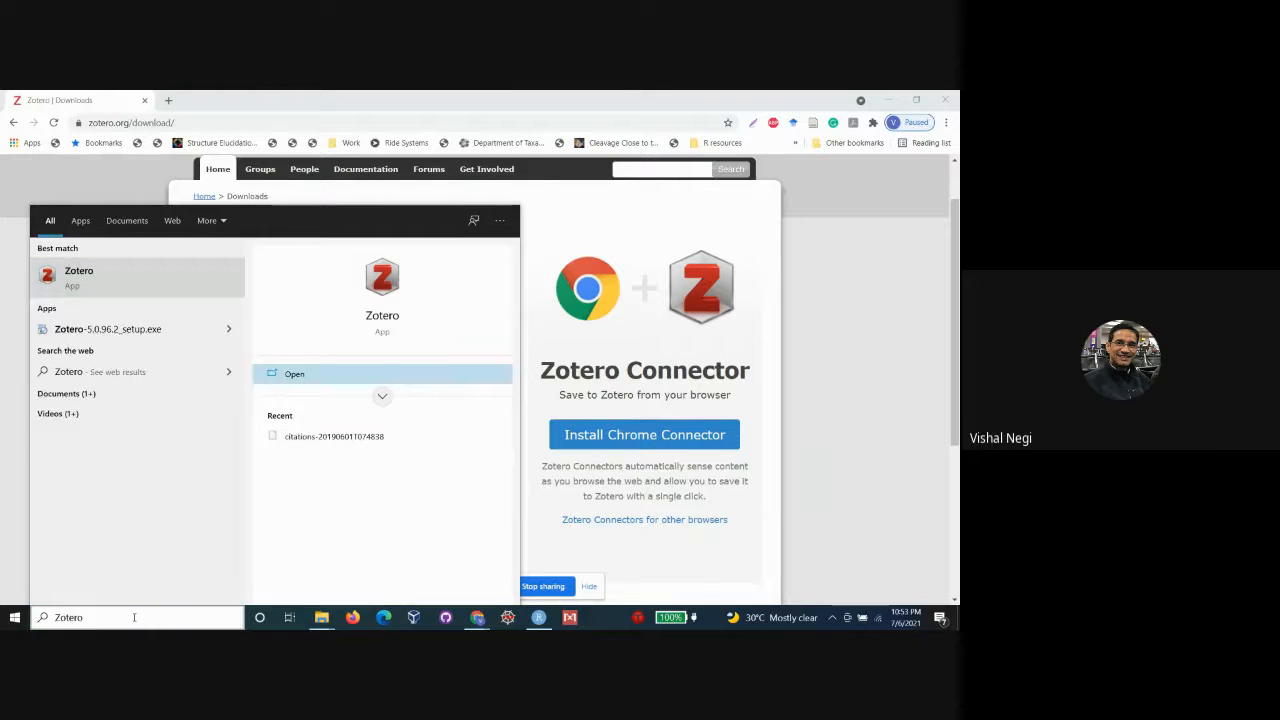
pyautogui.press('Return')
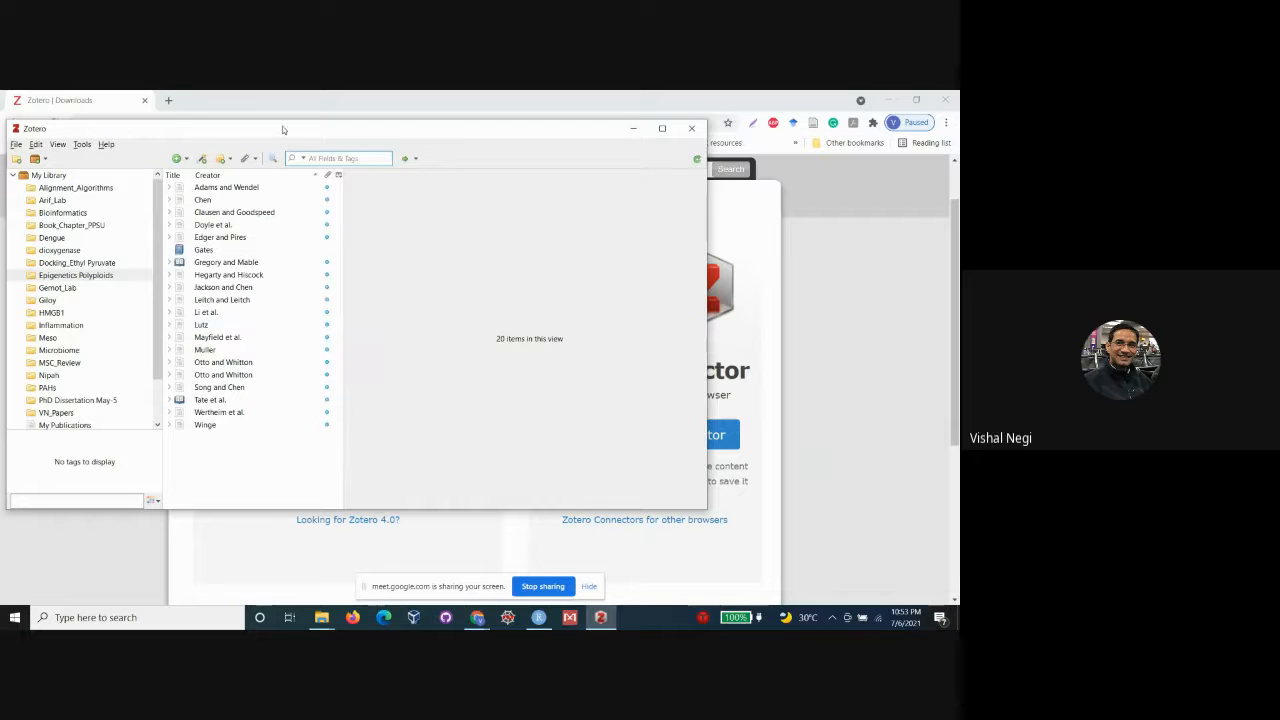
pyautogui.moveTo(282, 129); pyautogui.dragTo(405, 137)
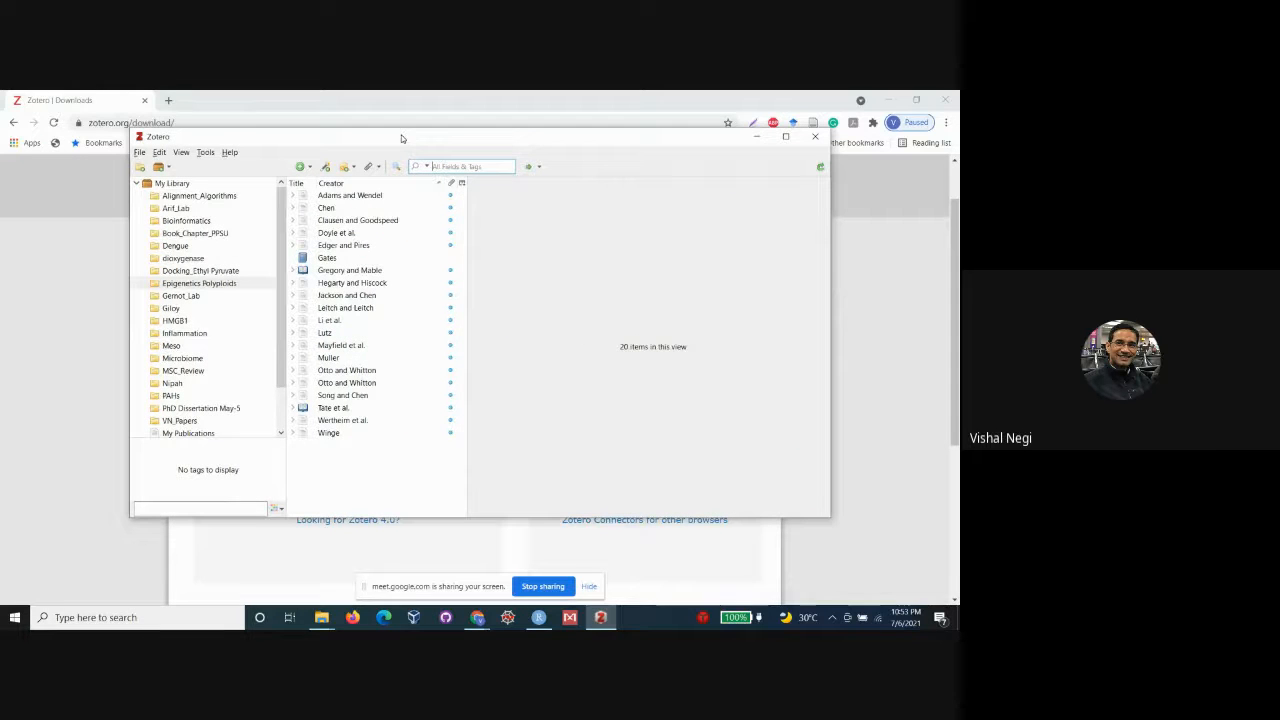
pyautogui.click(785, 137)
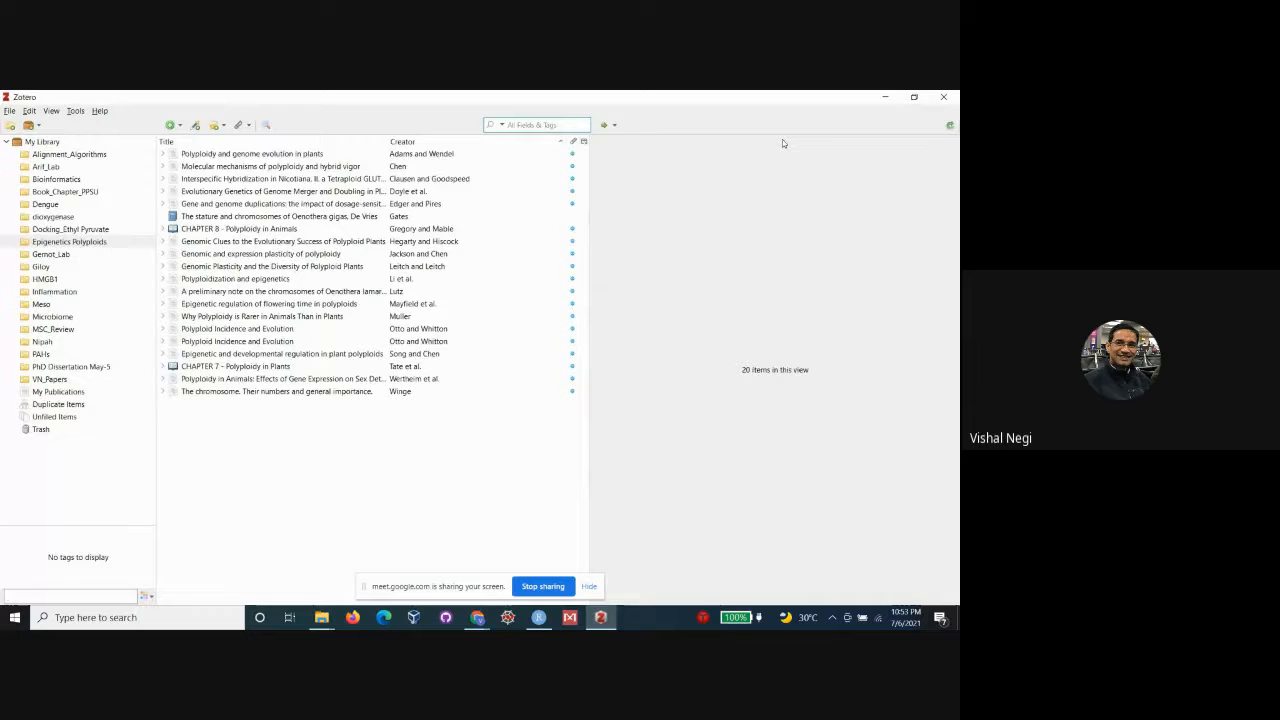
# - Create a new collection named Epigenetic in My Library
pyautogui.click(9, 126)
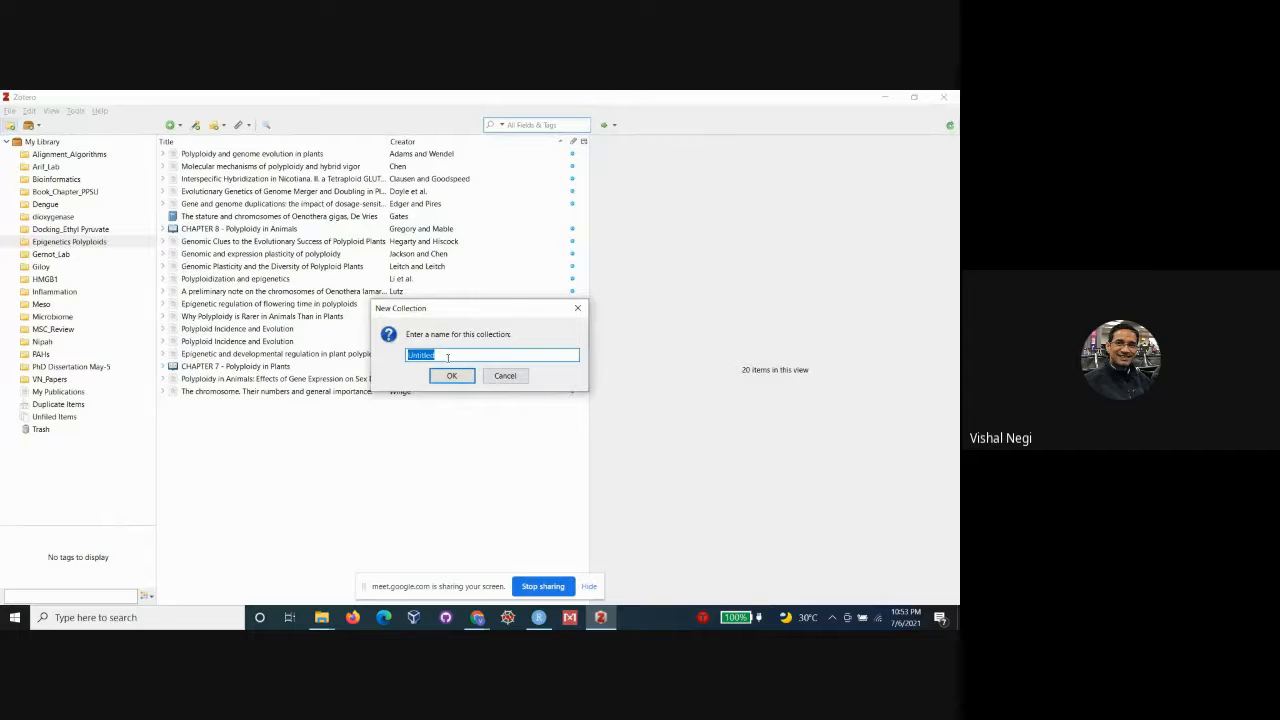
pyautogui.write('Epigenetic')
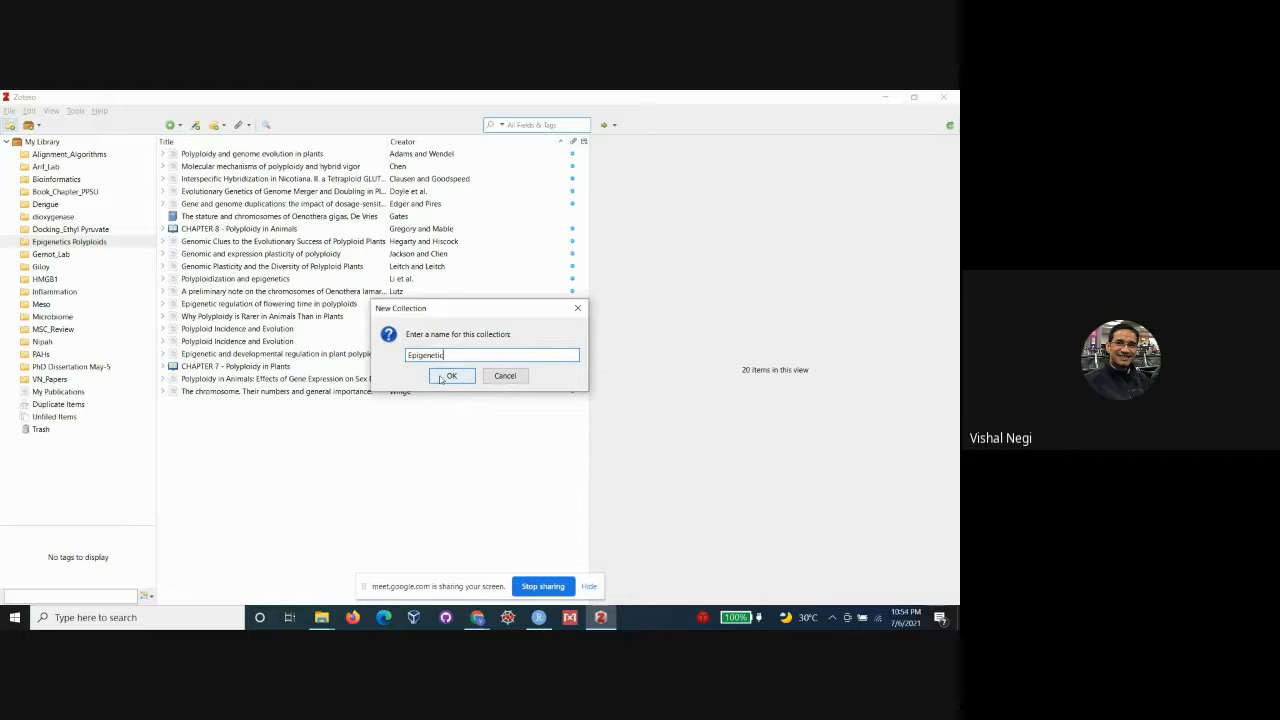
pyautogui.click(441, 378)
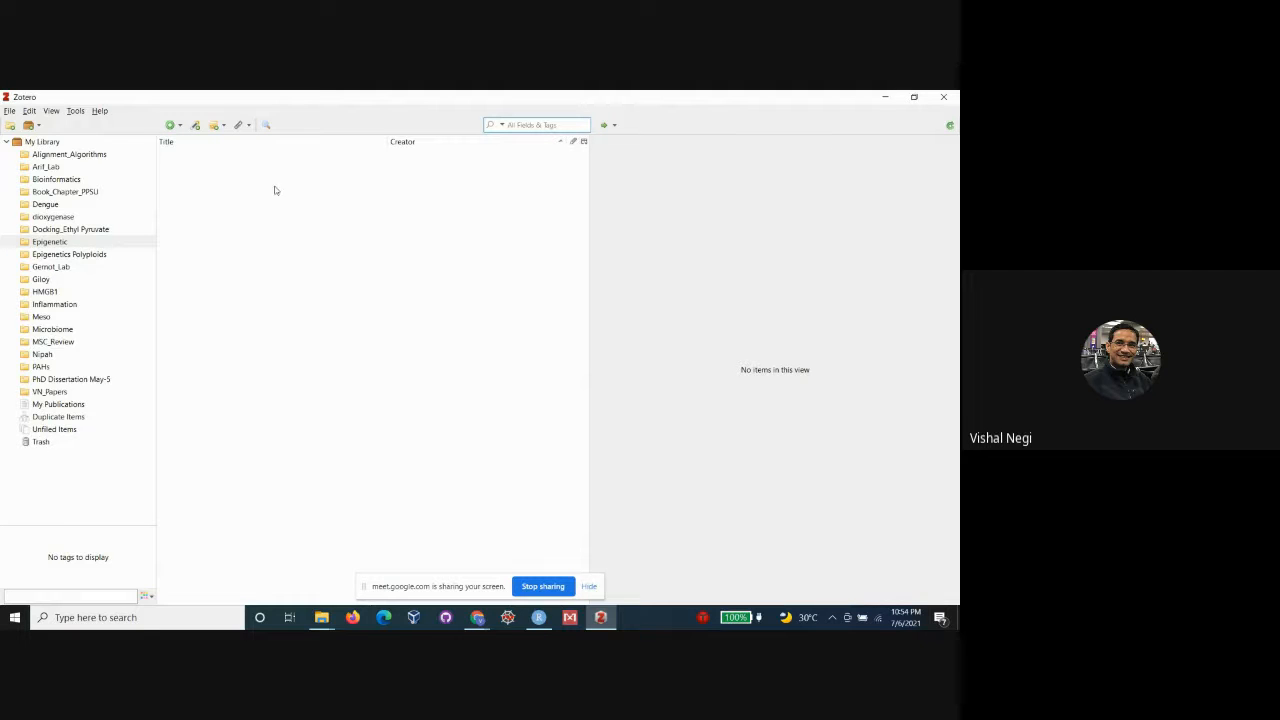
# - Restore the Zotero window to a smaller size and open scholar.google.com in a new Chrome tab
pyautogui.click(914, 97)
pyautogui.moveTo(647, 139); pyautogui.dragTo(758, 163)
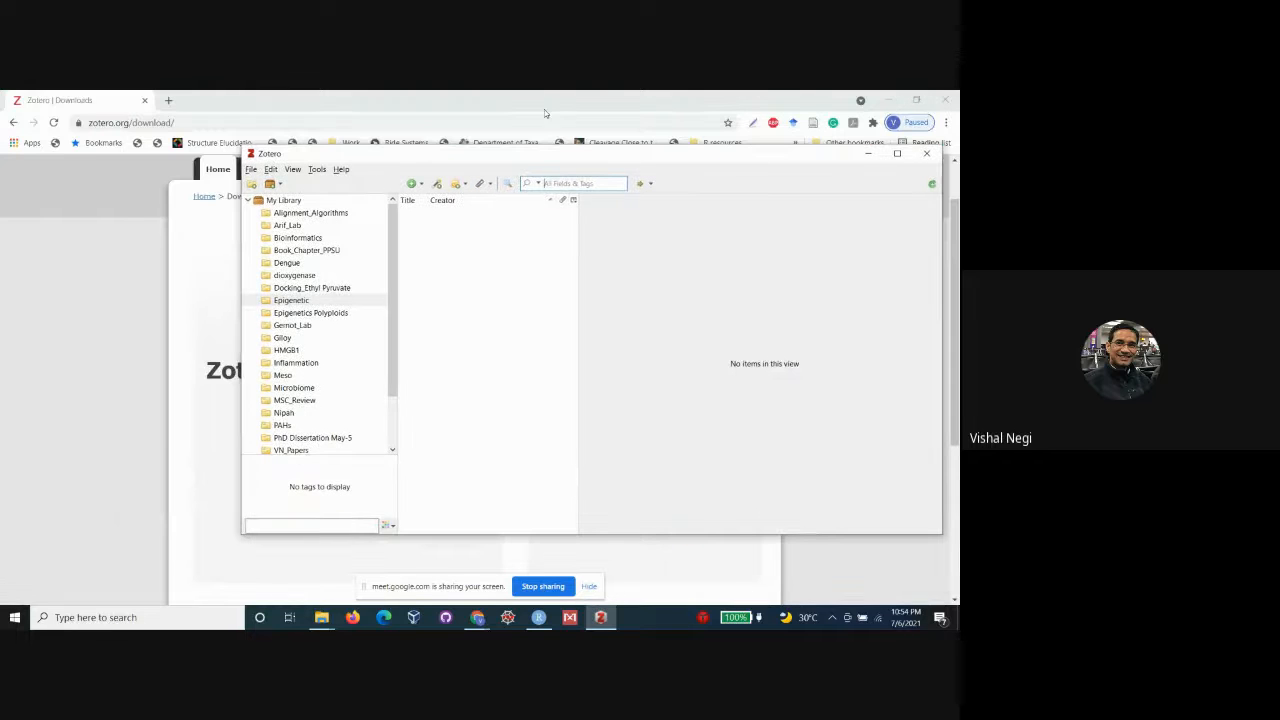
pyautogui.click(470, 93)
pyautogui.click(168, 100)
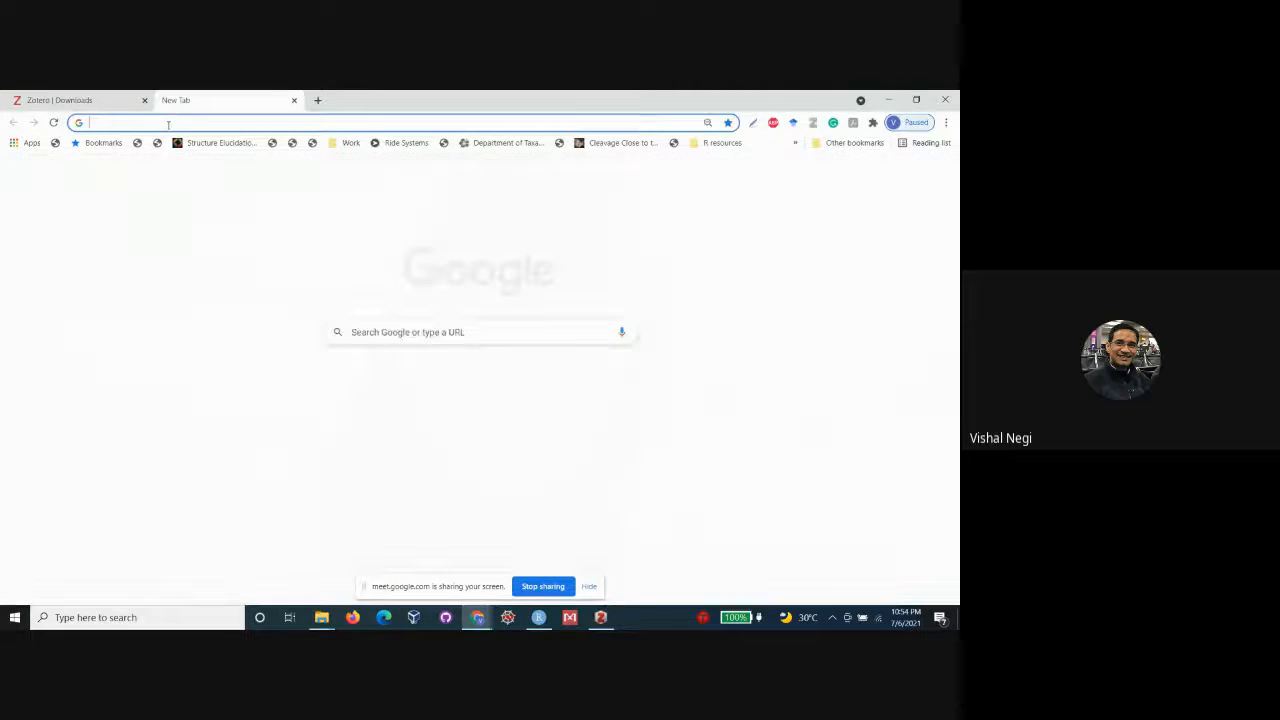
pyautogui.click(168, 122)
pyautogui.write('scho')
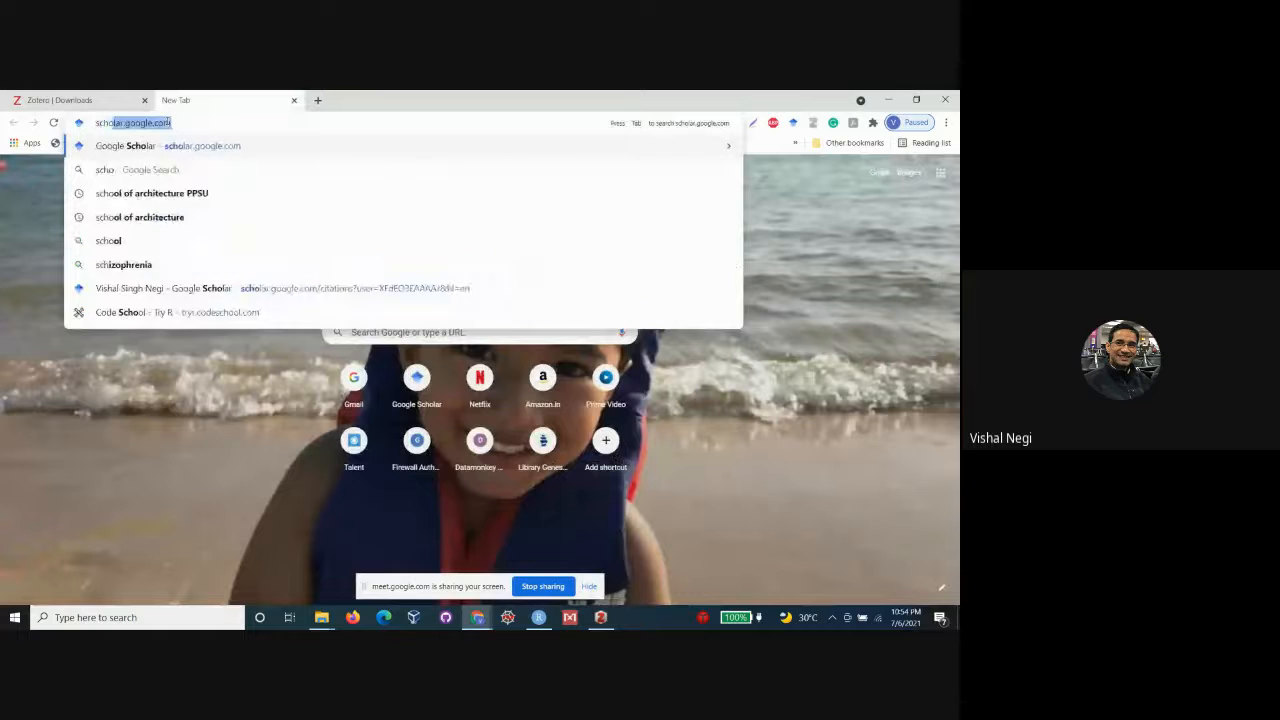
pyautogui.write('lar.goo')
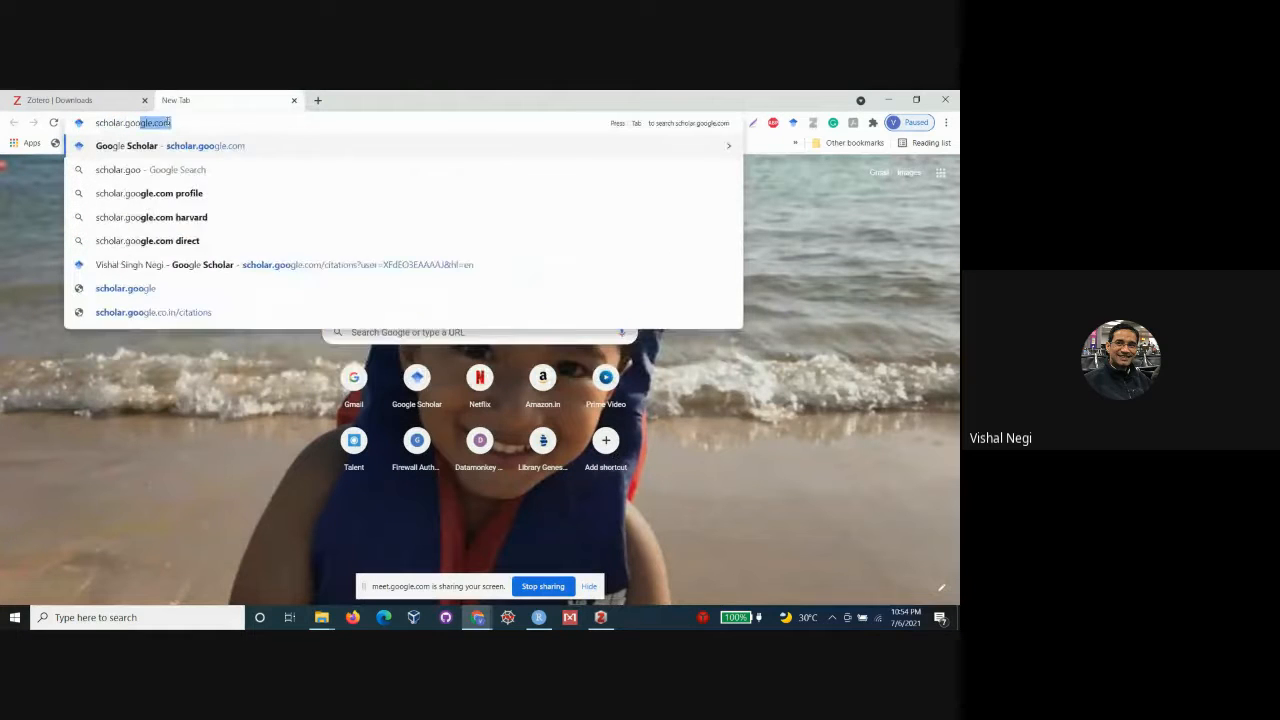
pyautogui.write('gle.com')
pyautogui.press('Return')
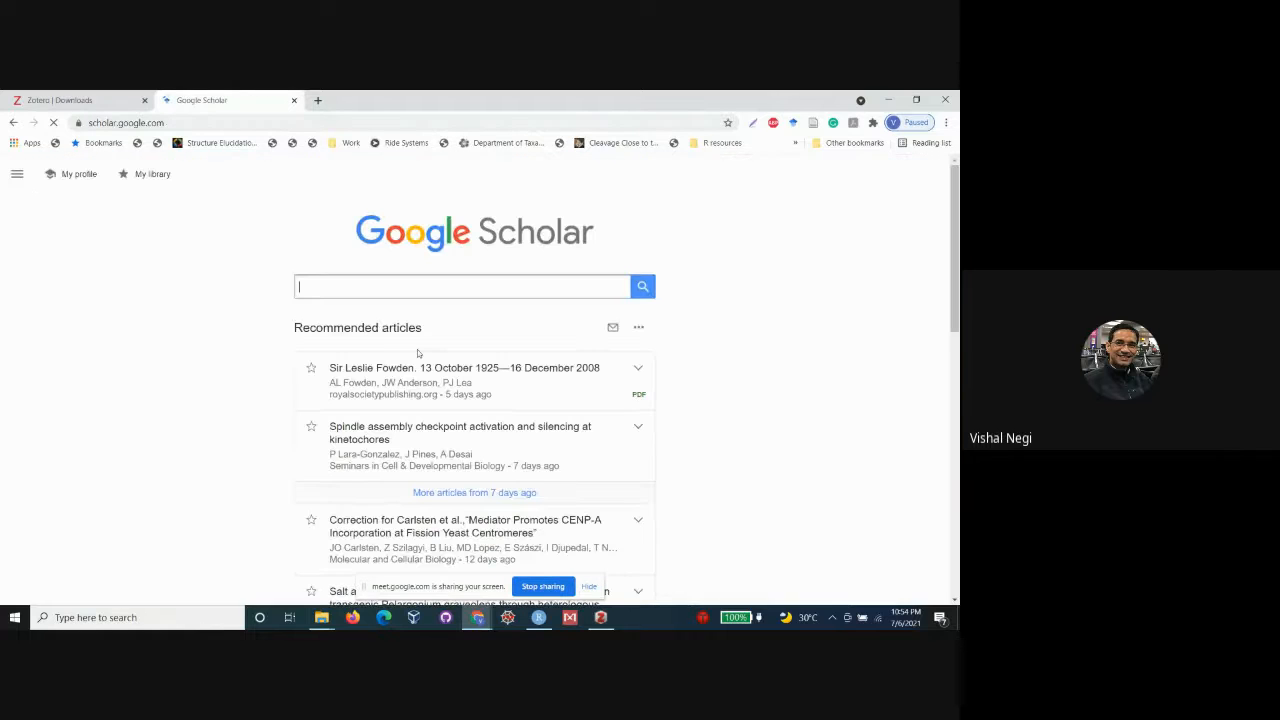
# - Search Google Scholar for Epigenetics, using the corrected spelling of the term
pyautogui.write('Epigentic')
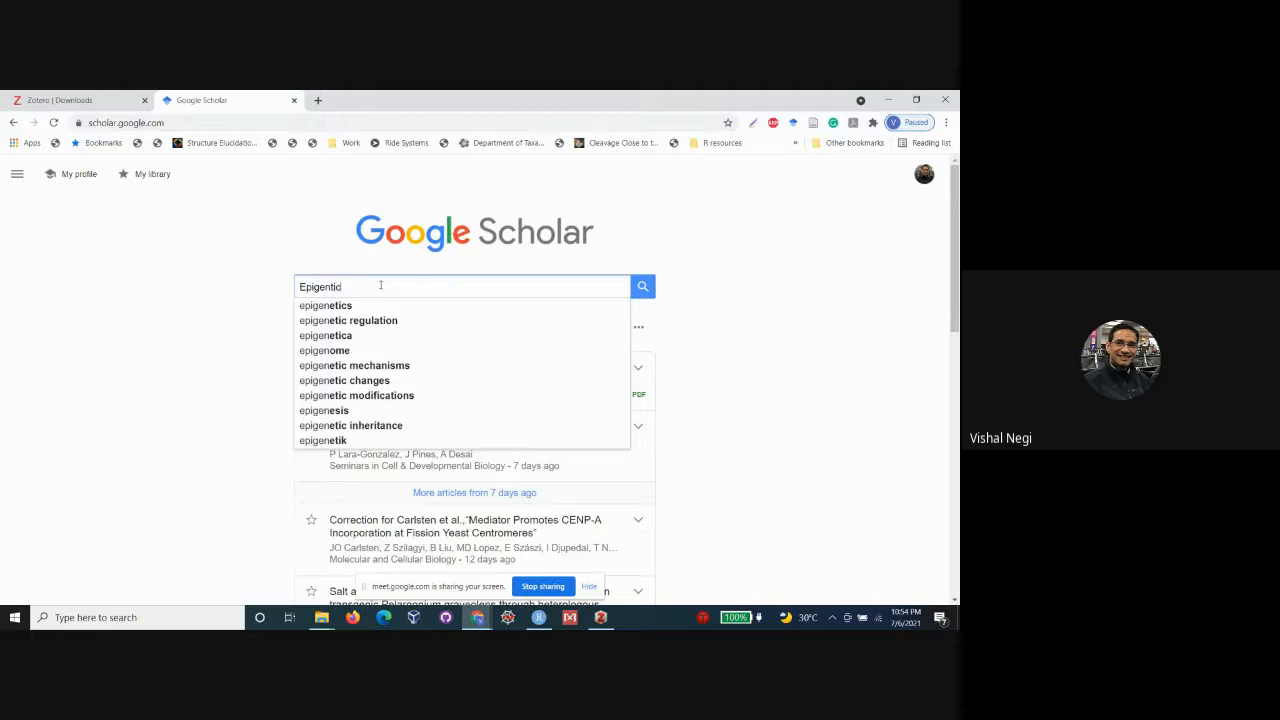
pyautogui.write('s')
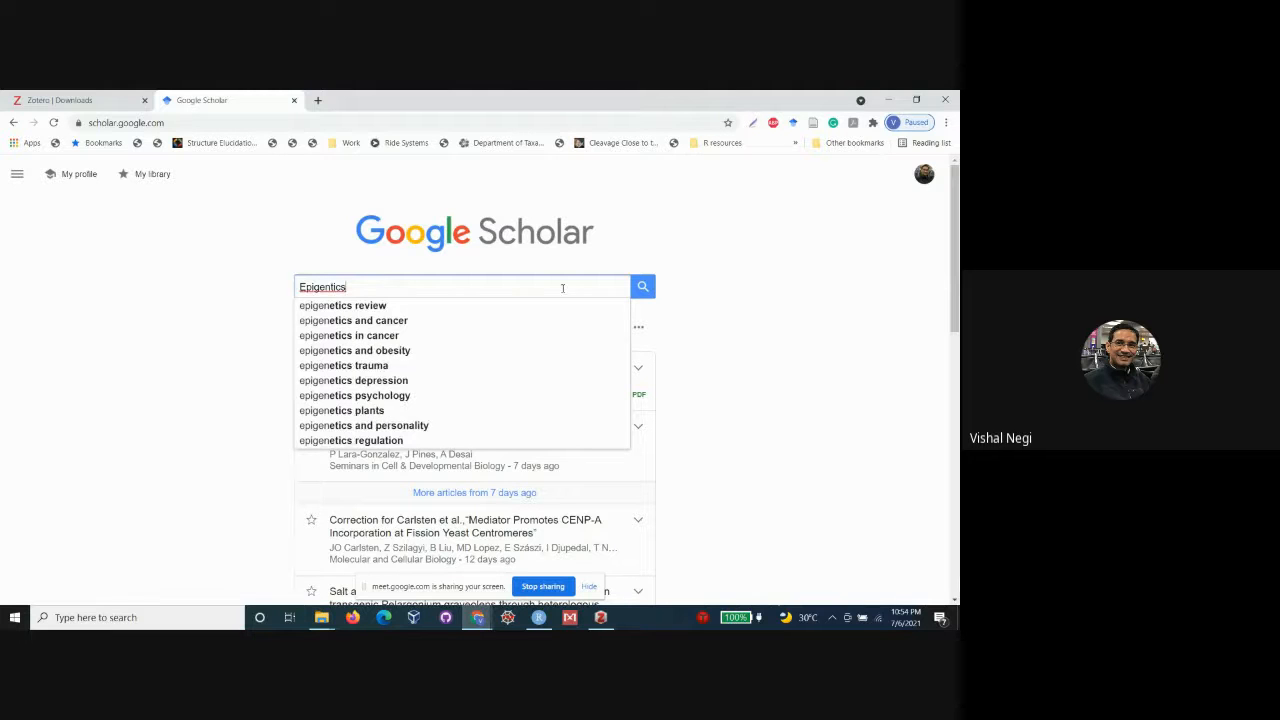
pyautogui.click(642, 289)
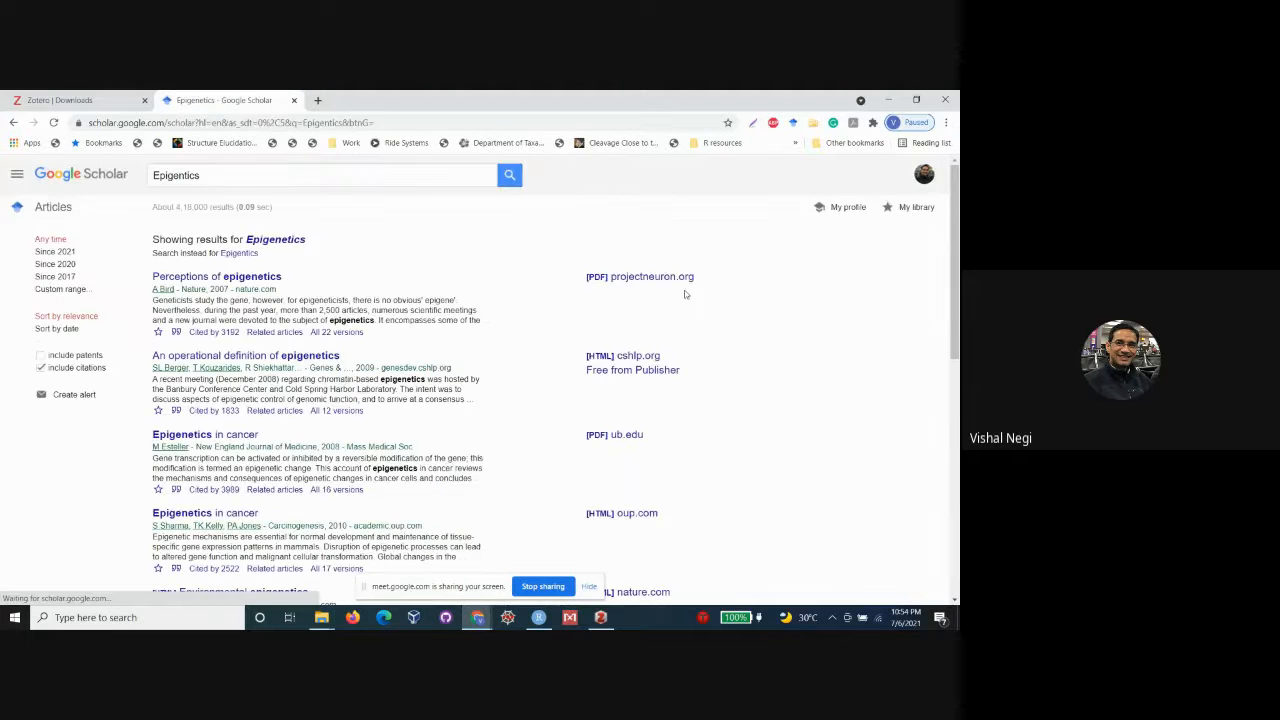
pyautogui.click(288, 242)
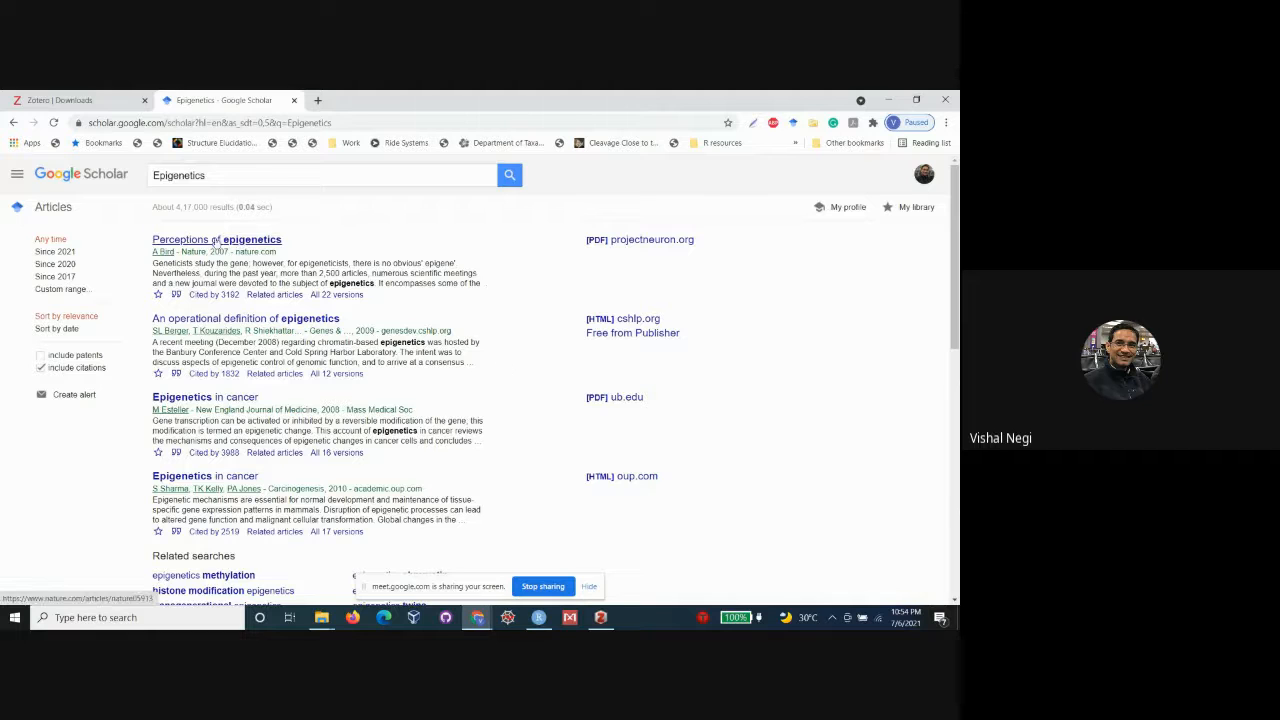
# - Save "Perceptions of epigenetics" and "An operational definition of epigenetics" from the search results to the Epigenetic collection in Zotero
pyautogui.click(813, 125)
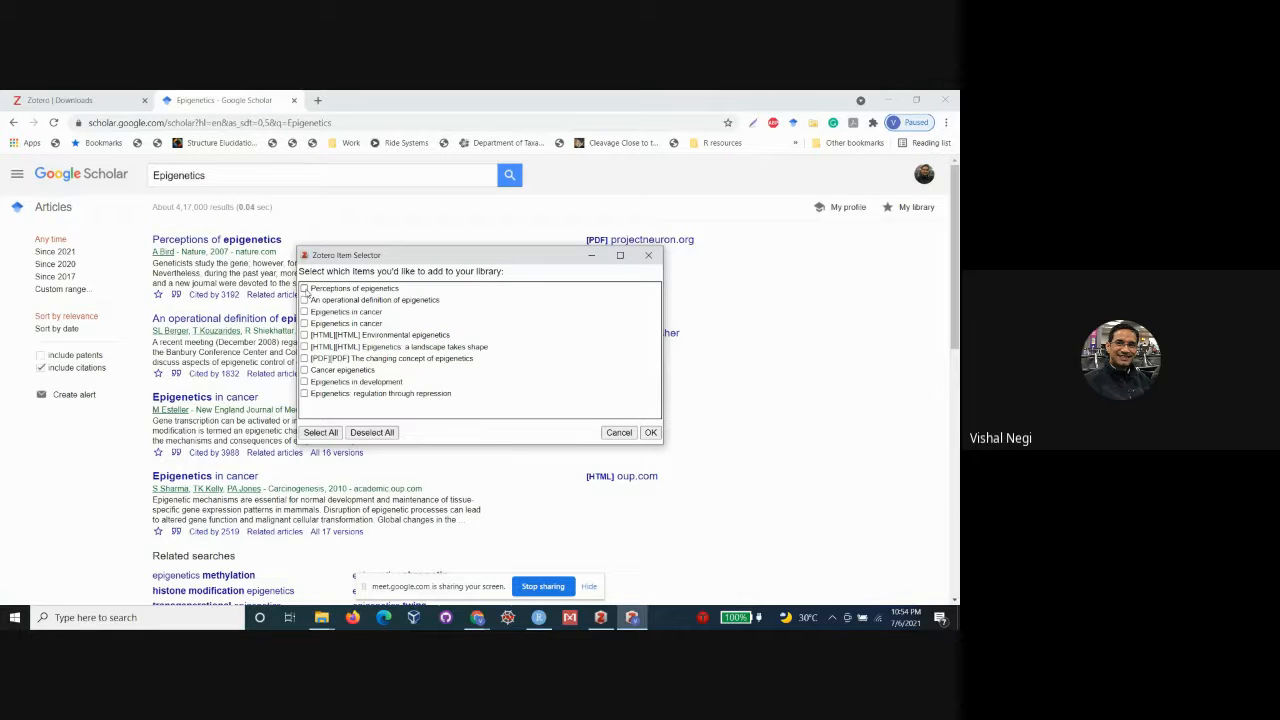
pyautogui.click(305, 288)
pyautogui.click(304, 300)
pyautogui.click(650, 433)
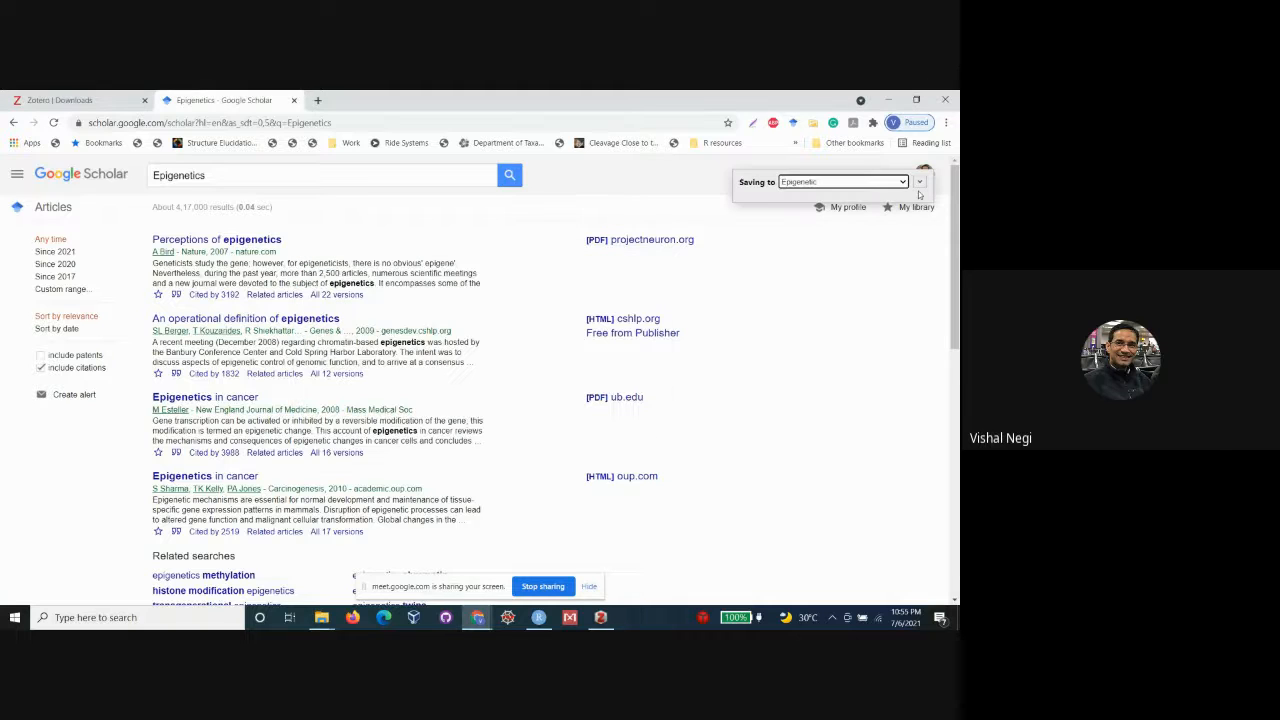
pyautogui.click(818, 184)
pyautogui.click(818, 192)
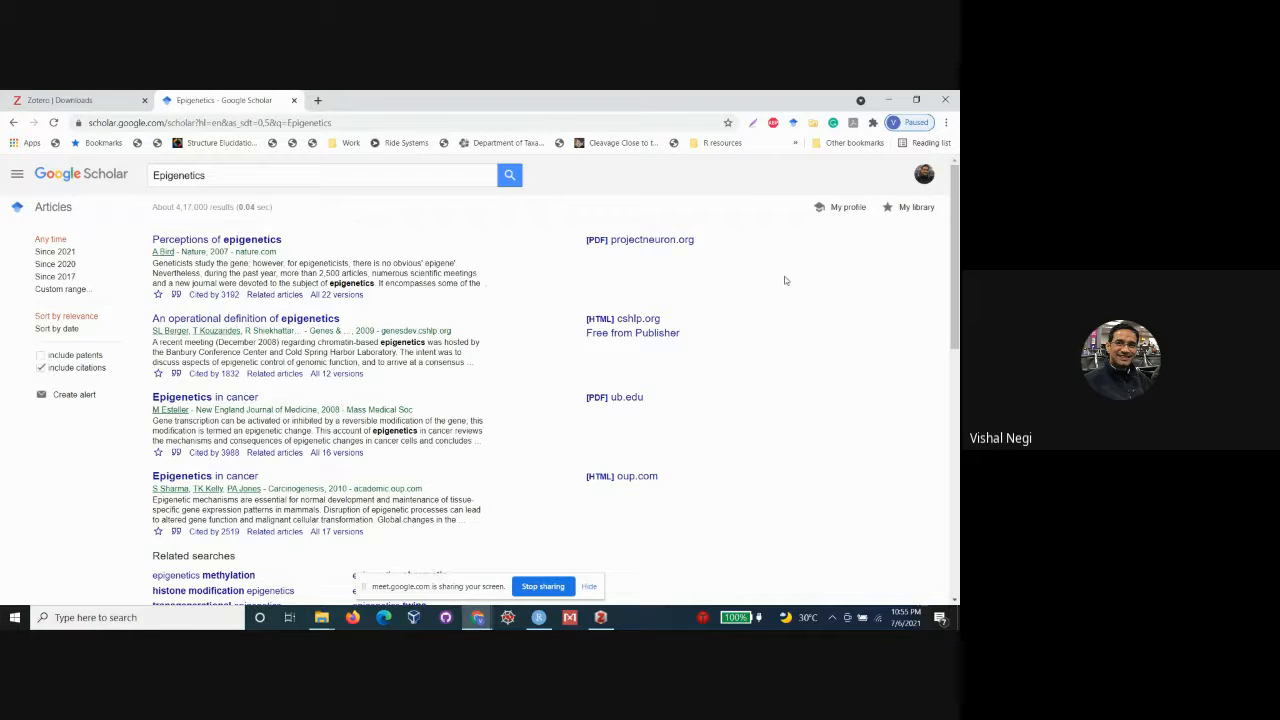
# - Switch to Zotero and review the bibliographic details of both articles saved in the Epigenetic collection
pyautogui.click(600, 617)
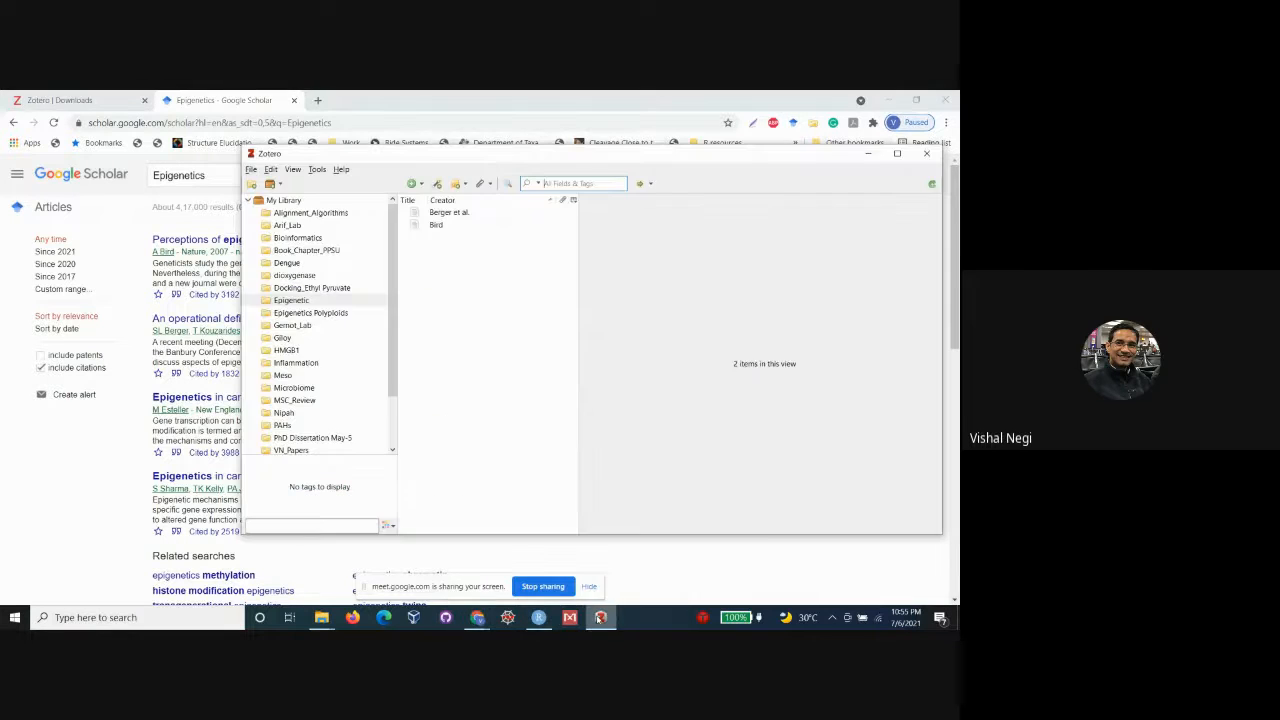
pyautogui.click(448, 213)
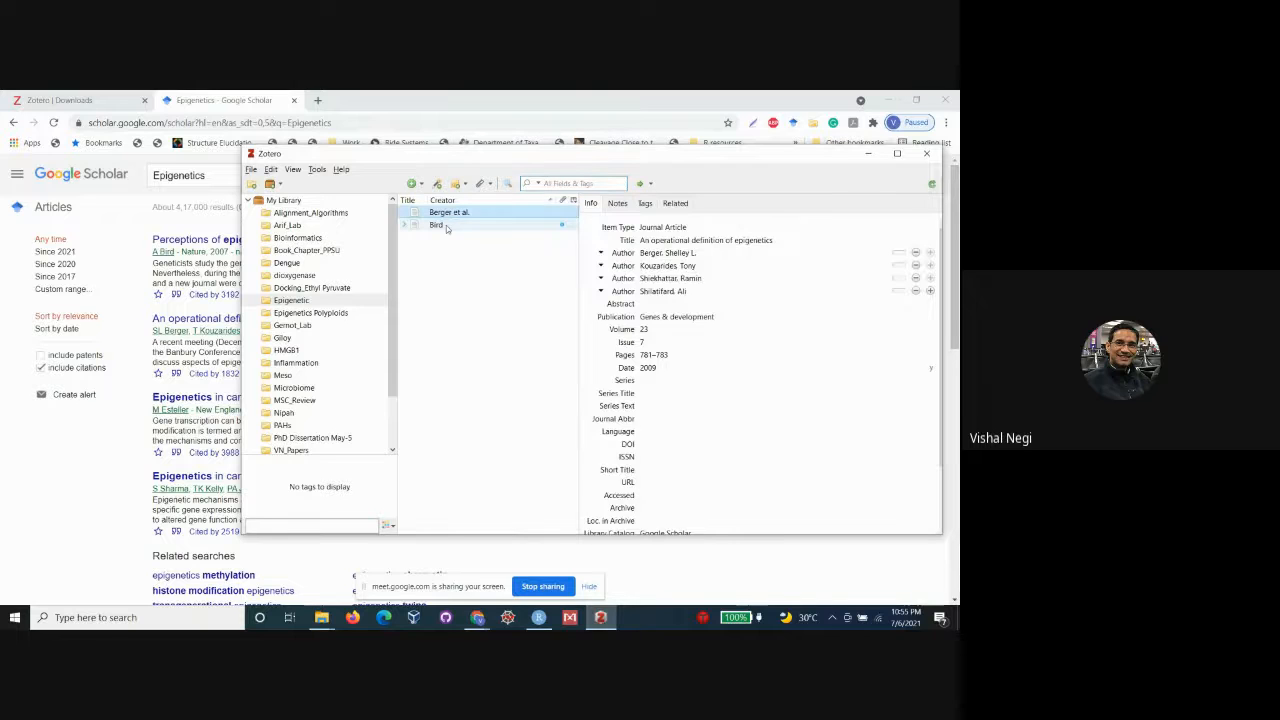
pyautogui.click(445, 226)
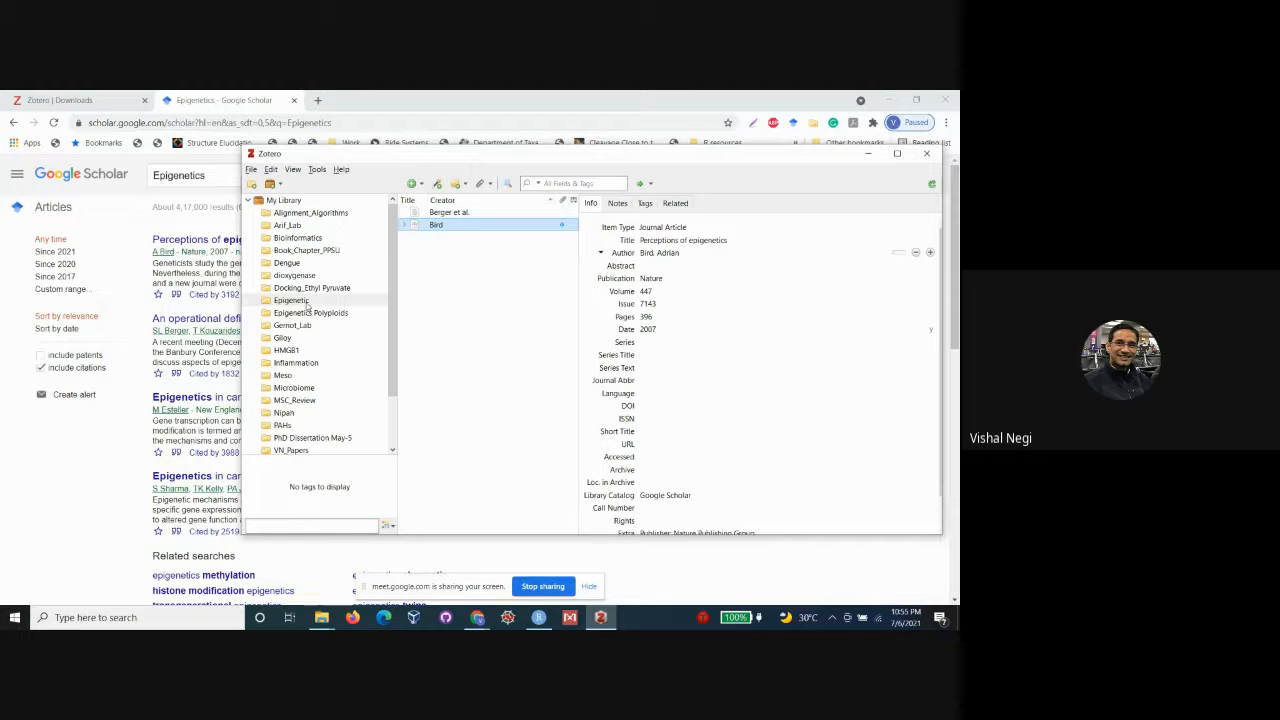
pyautogui.press('Up')
pyautogui.click(447, 225)
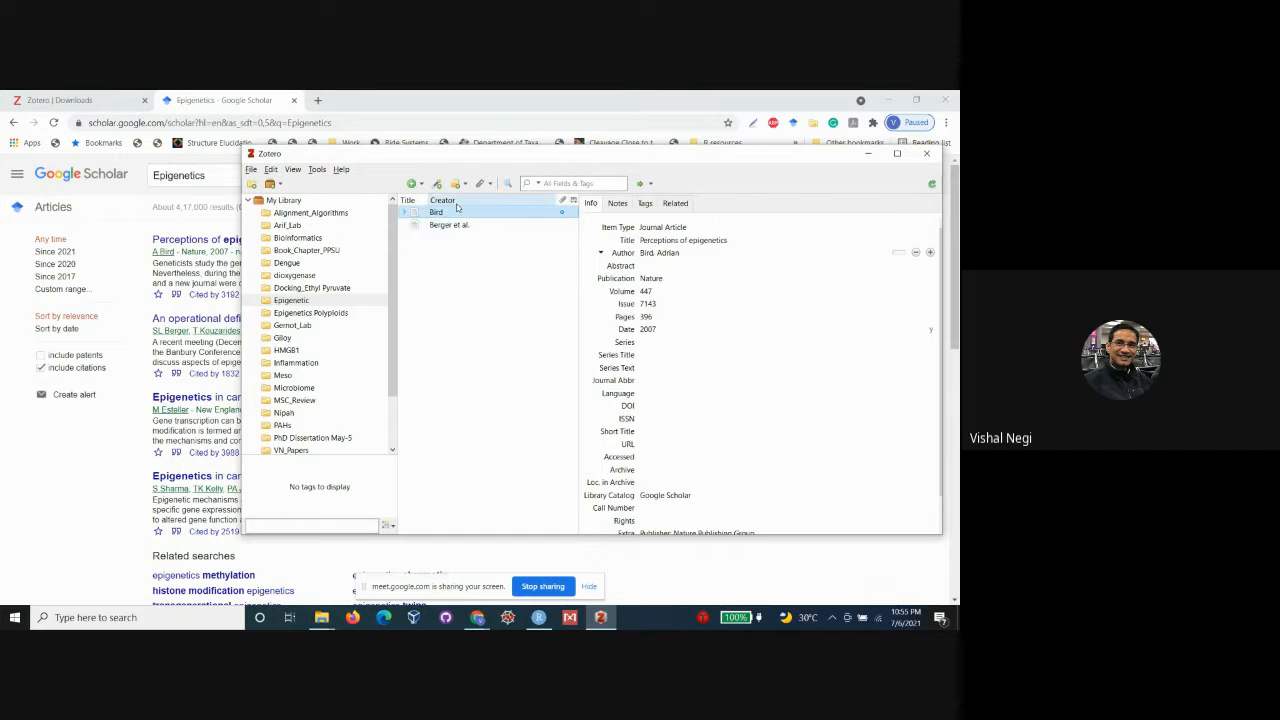
pyautogui.click(449, 225)
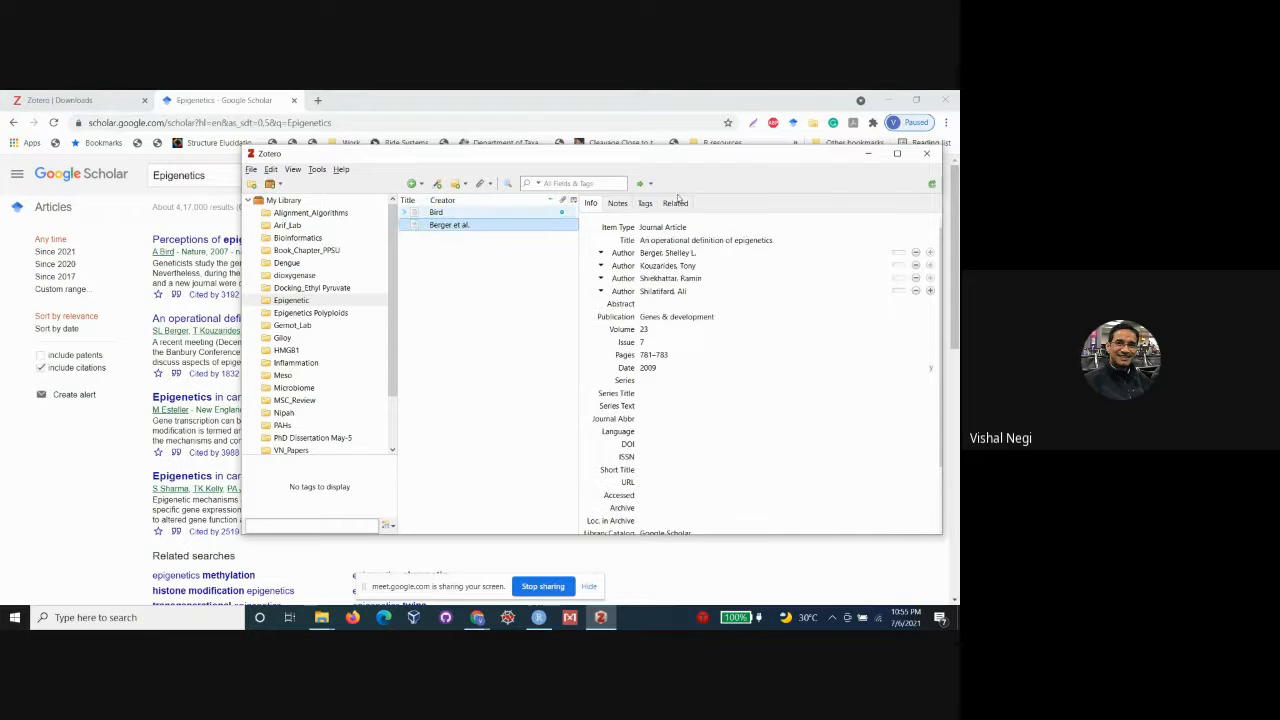
# - Return to Google Scholar in Chrome and open both "Epigenetics in cancer" results in new tabs, ending on the Carcinogenesis article
pyautogui.click(866, 155)
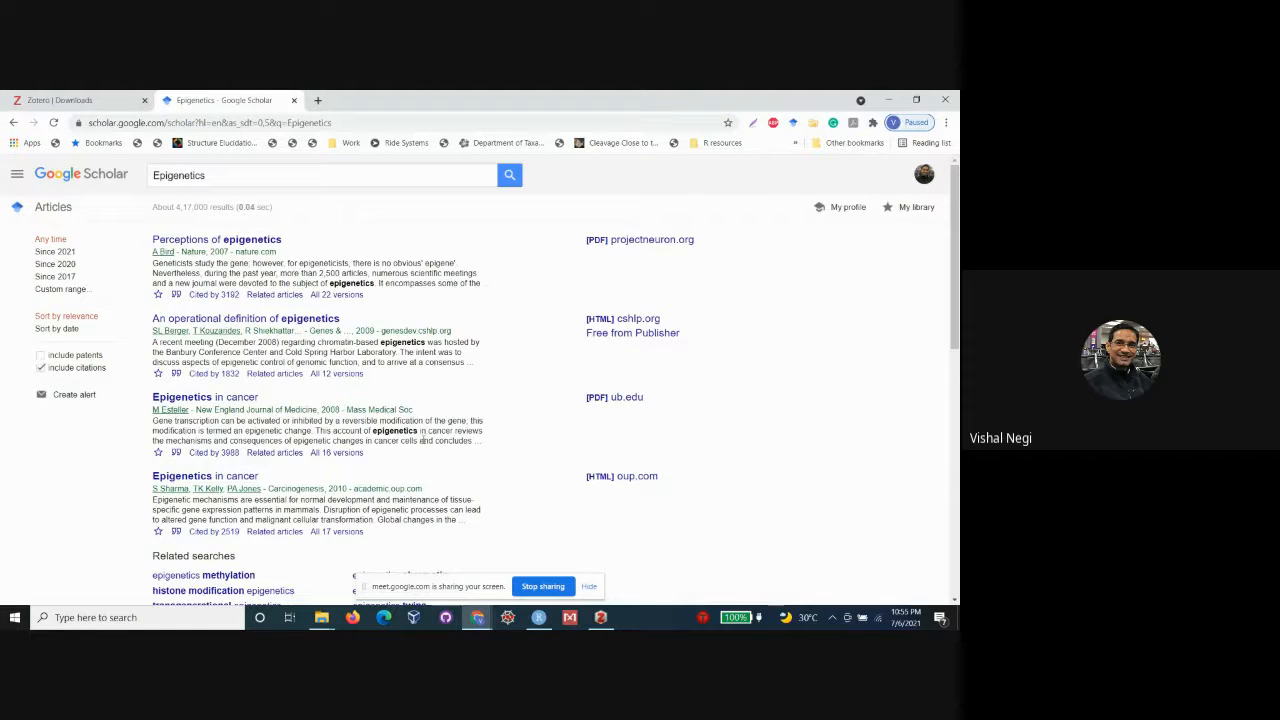
pyautogui.middleClick(232, 403)
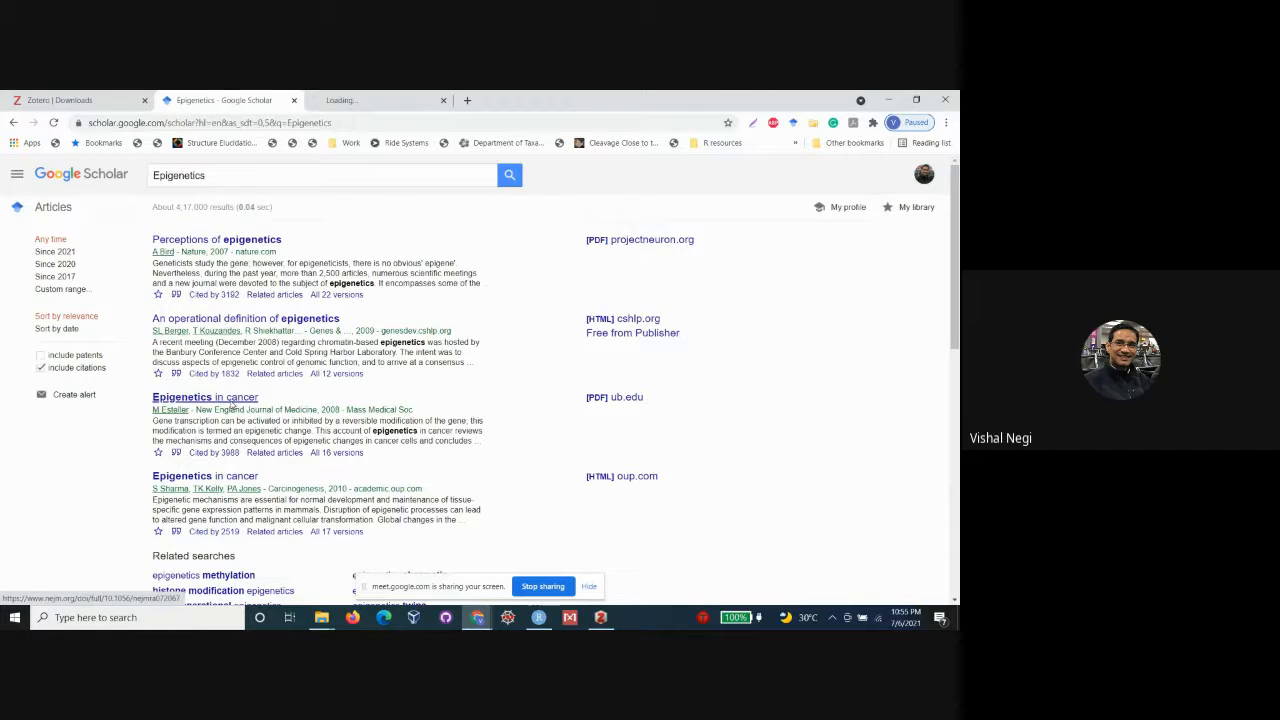
pyautogui.middleClick(240, 480)
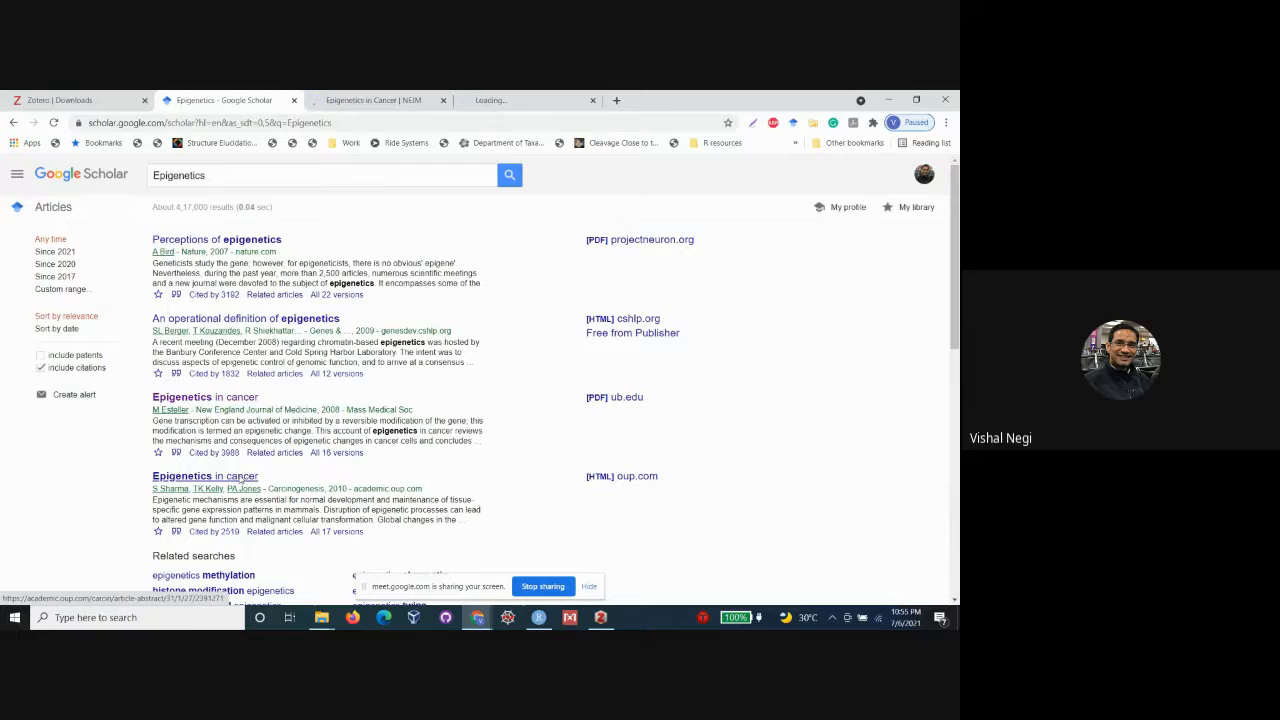
pyautogui.click(364, 101)
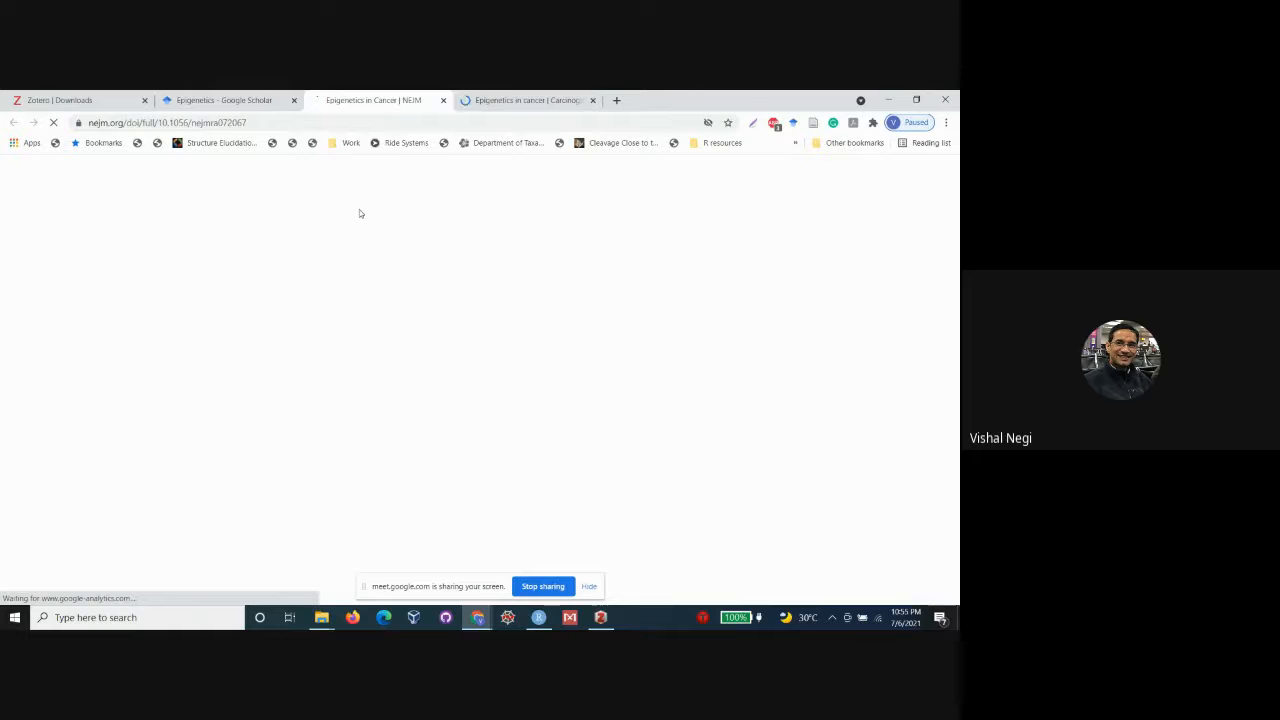
pyautogui.click(504, 101)
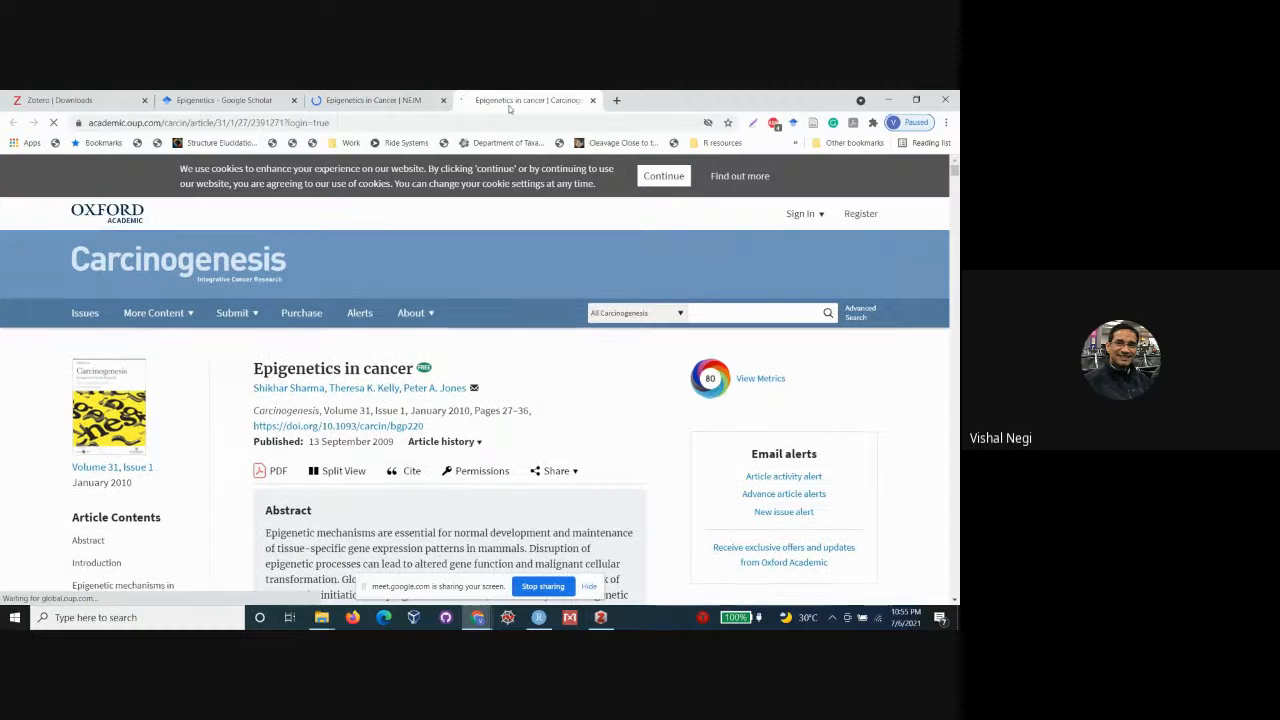
# - Skim the Carcinogenesis article "Epigenetics in cancer" and save it to the Epigenetic collection with the Zotero Connector
pyautogui.scroll(-1, 585, 373)
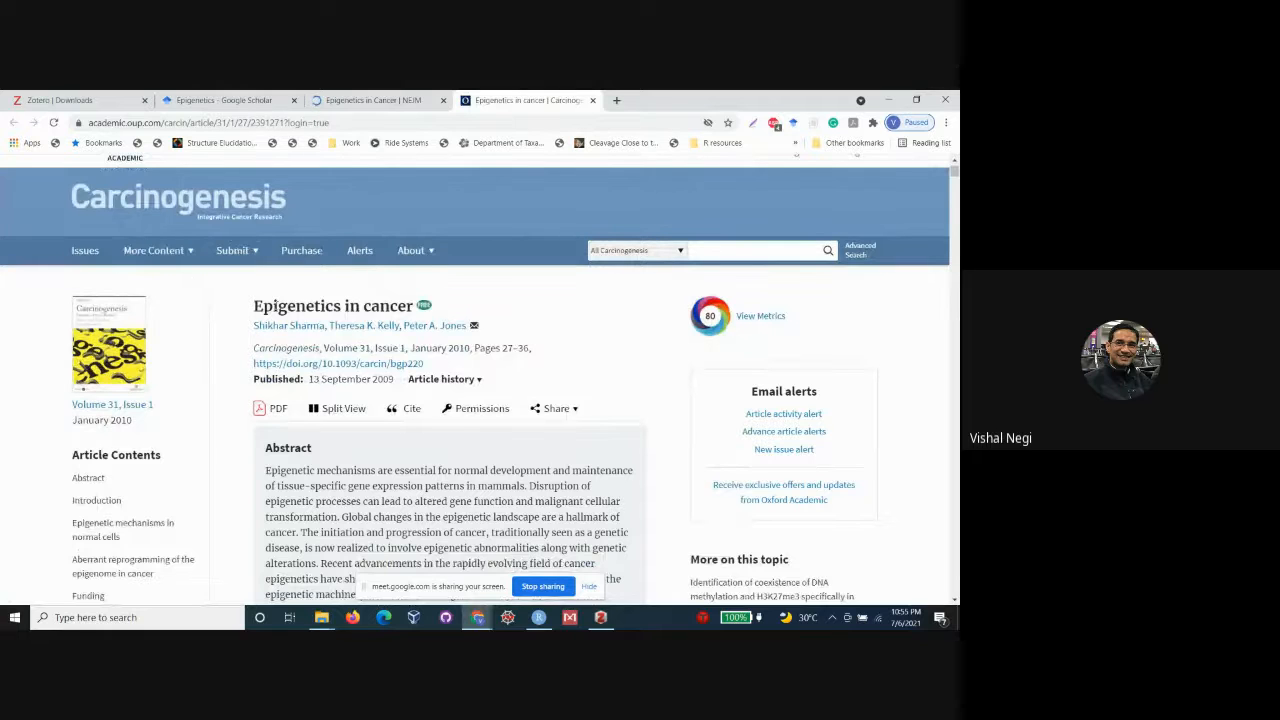
pyautogui.scroll(-1, 477, 339)
pyautogui.scroll(-3, 477, 339)
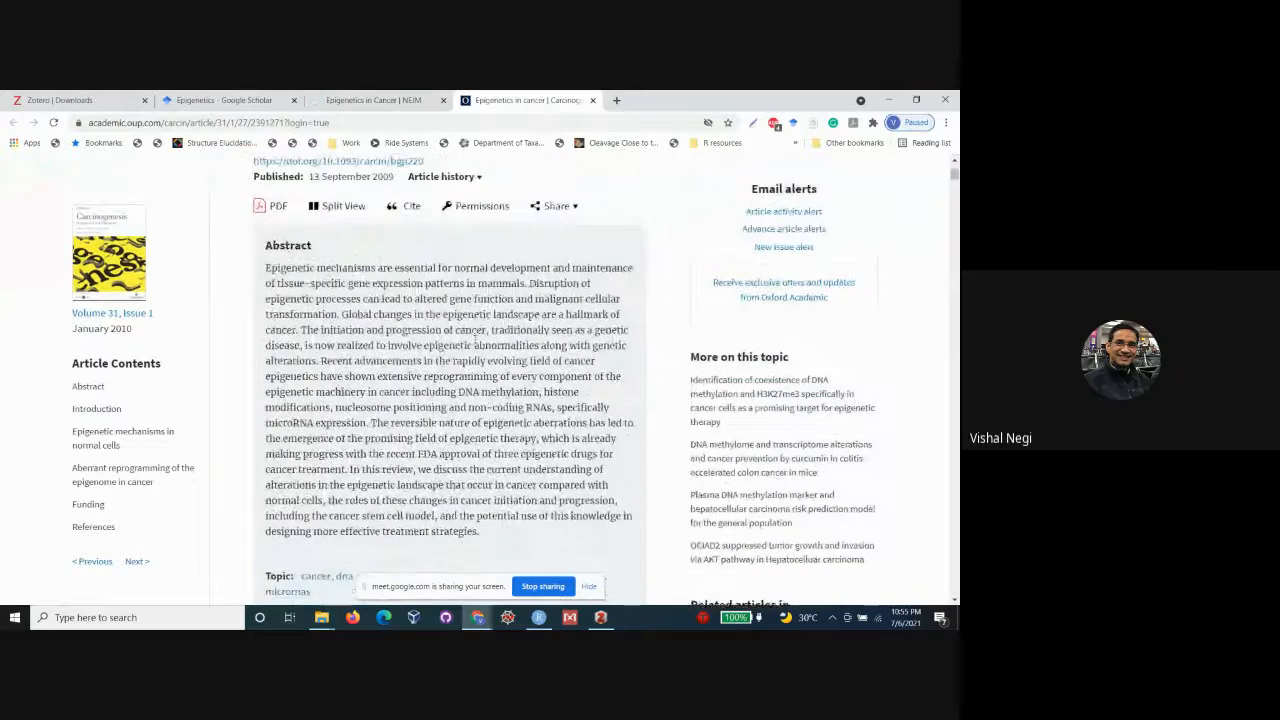
pyautogui.scroll(-8, 450, 400)
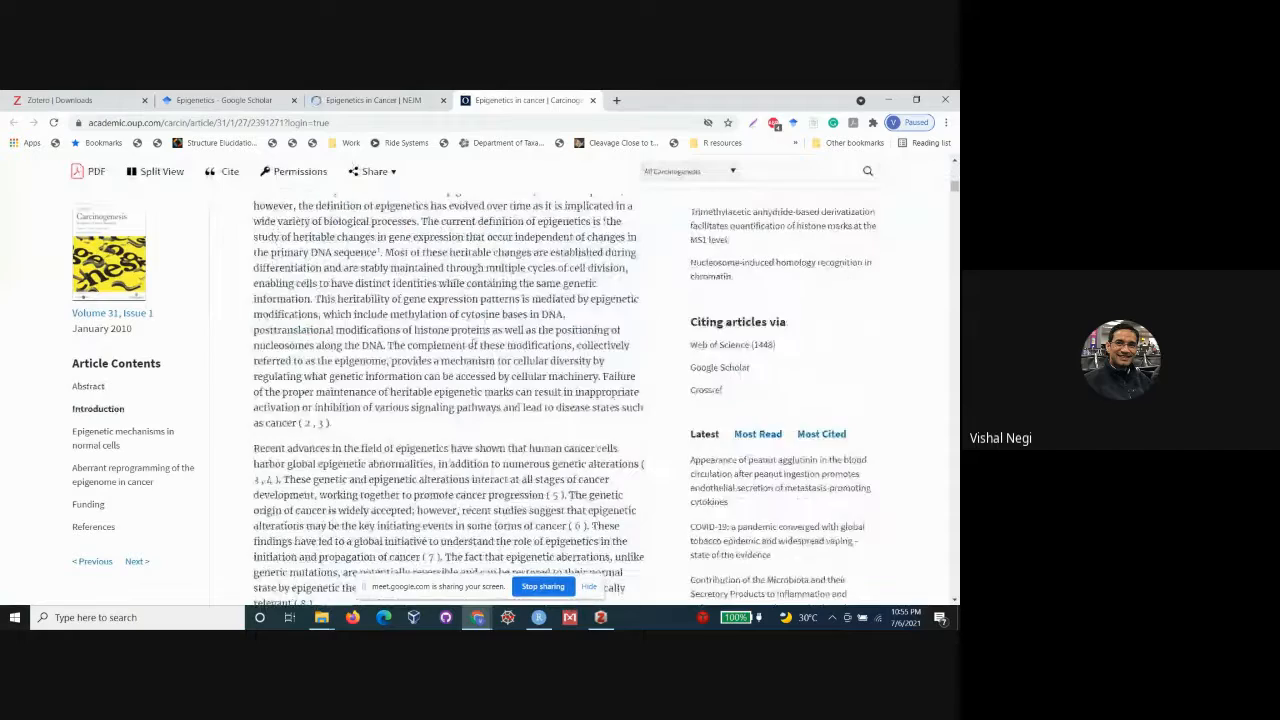
pyautogui.scroll(7, 467, 345)
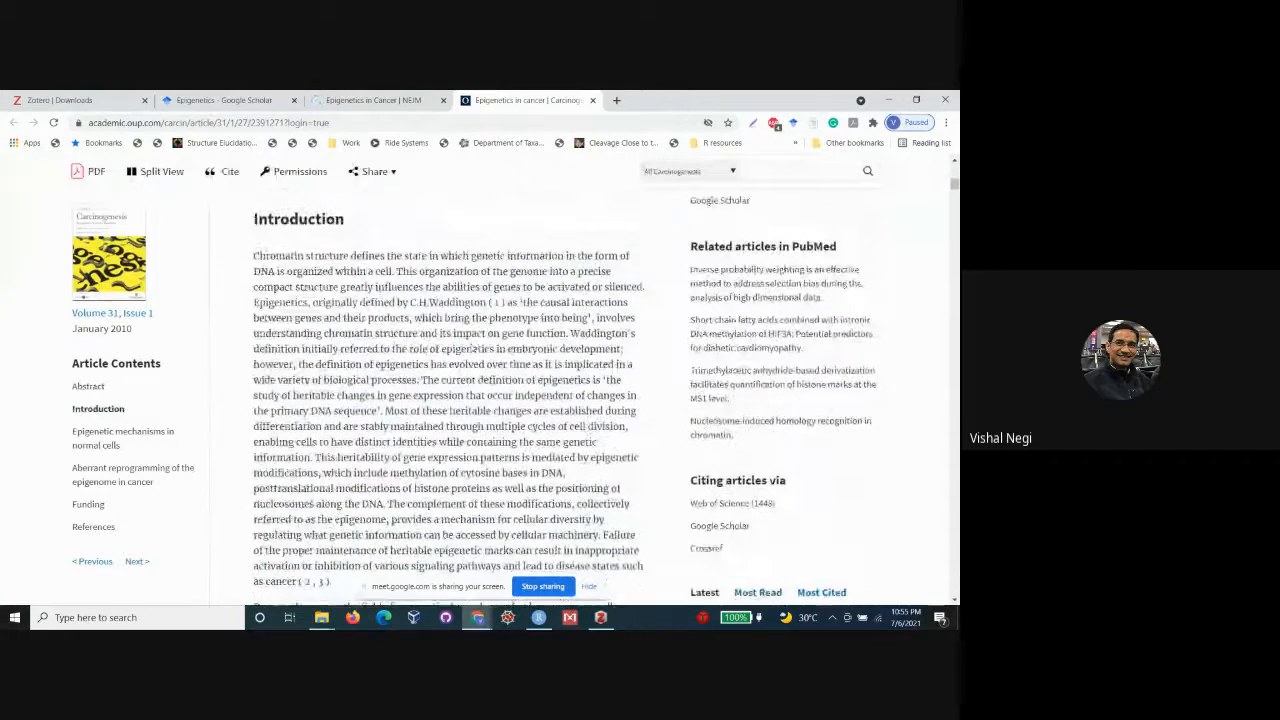
pyautogui.scroll(3, 467, 345)
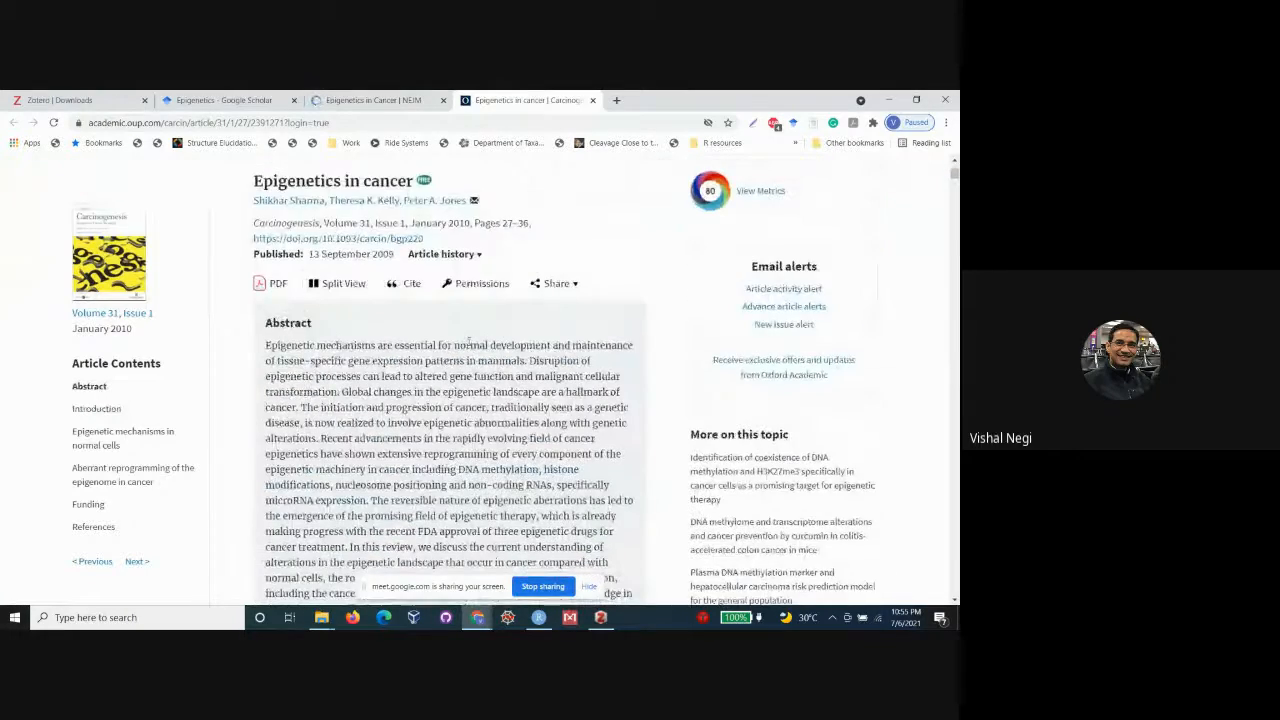
pyautogui.scroll(1, 462, 368)
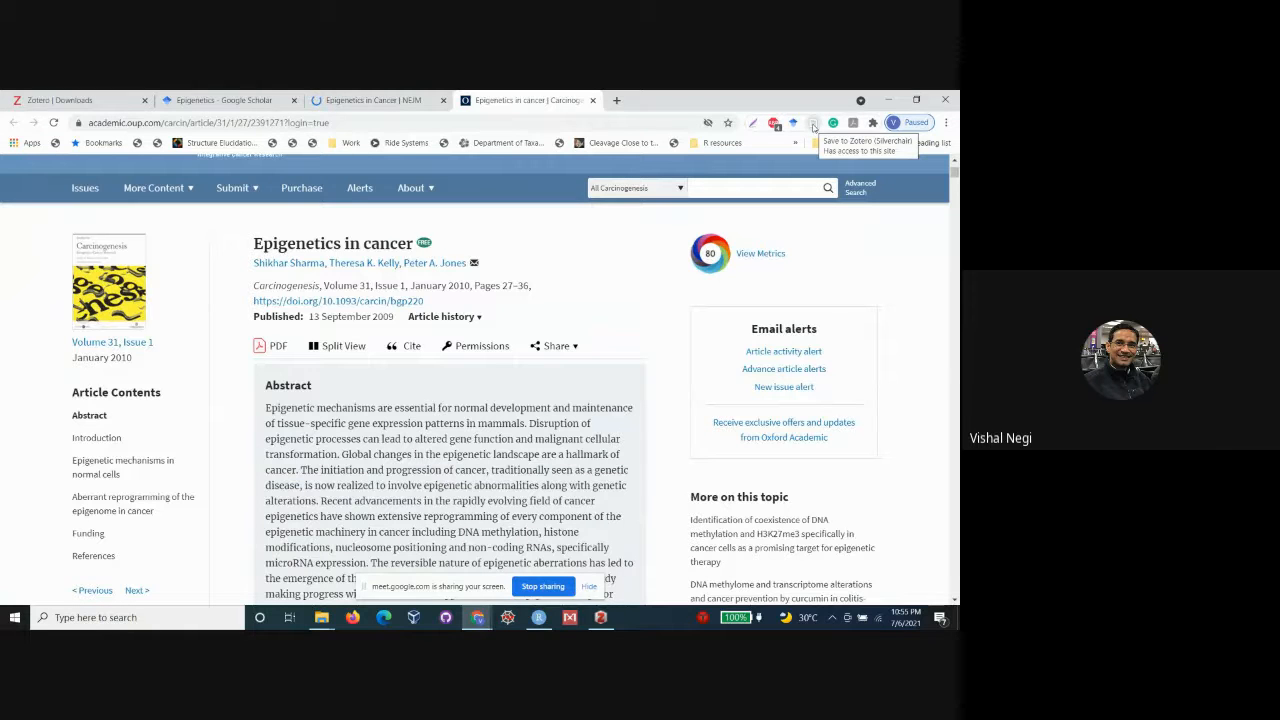
pyautogui.click(814, 125)
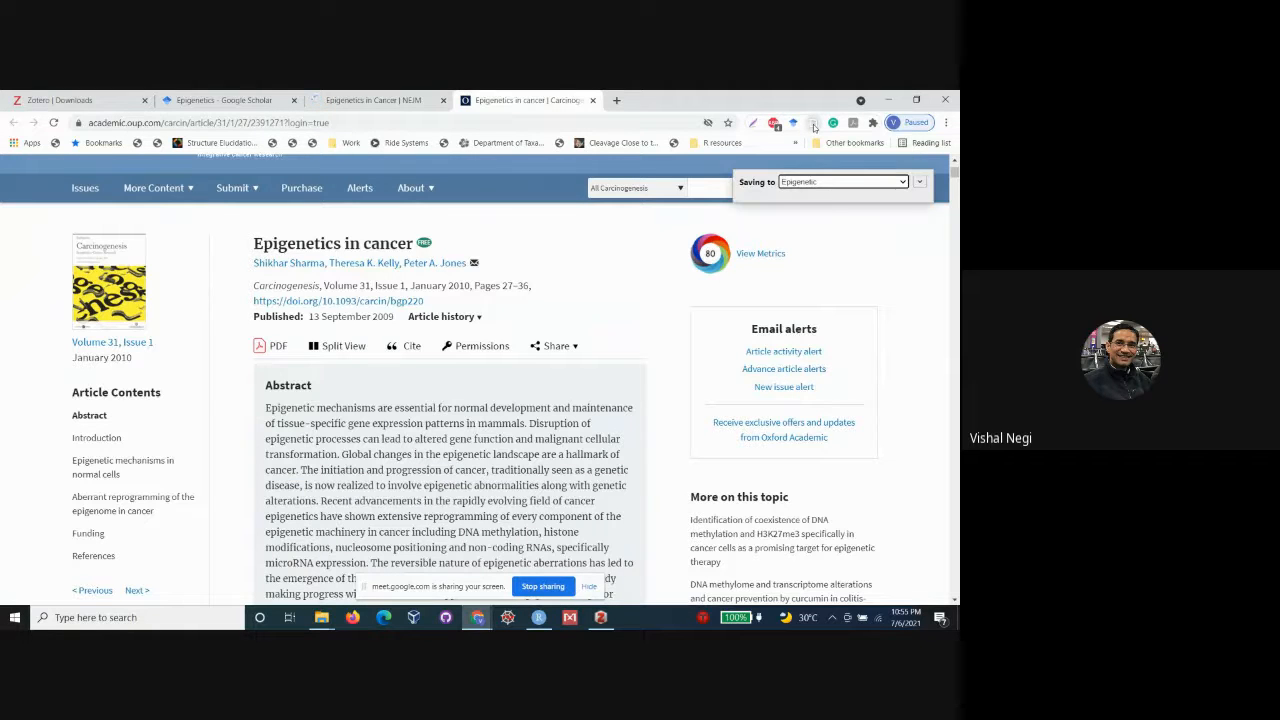
pyautogui.click(829, 182)
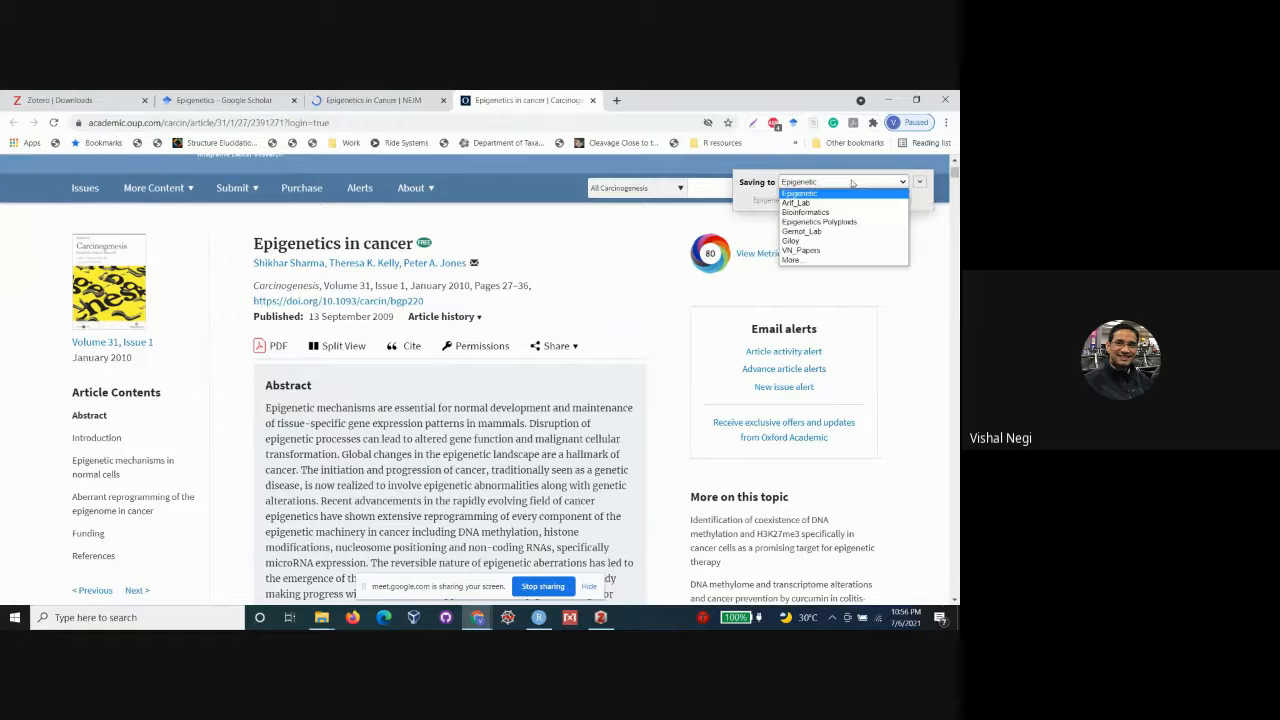
pyautogui.click(806, 196)
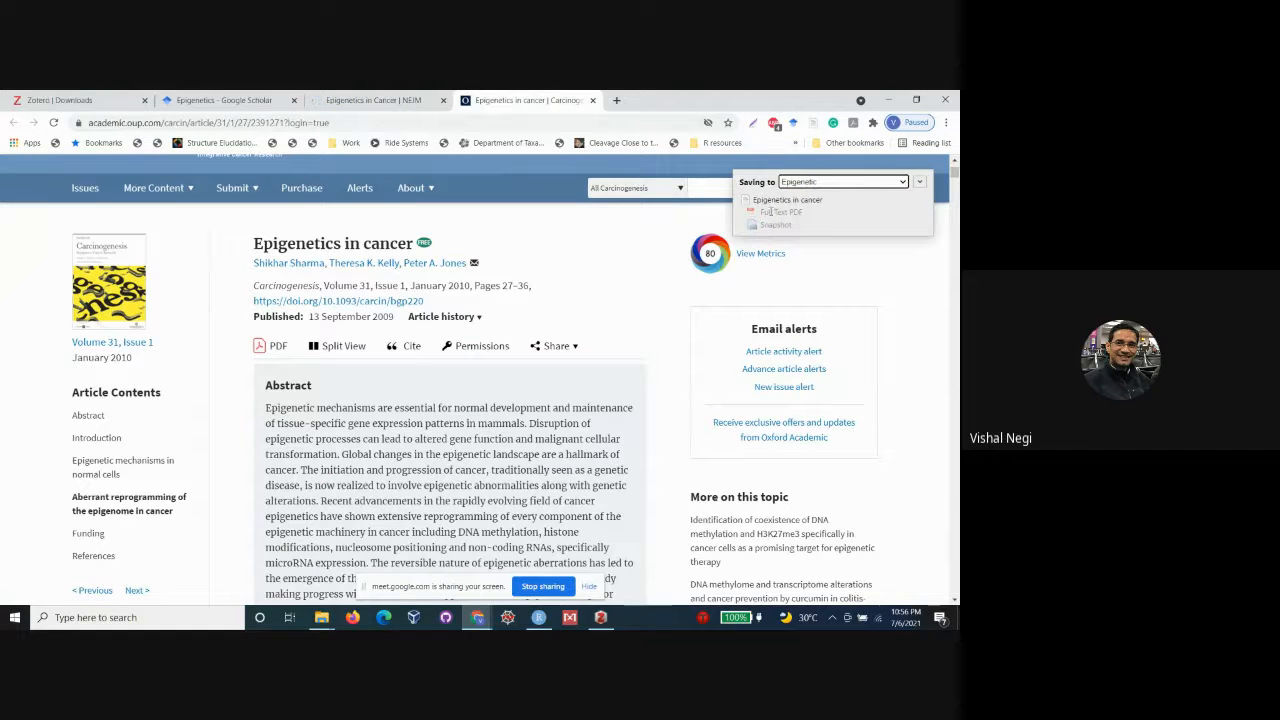
pyautogui.press('space')
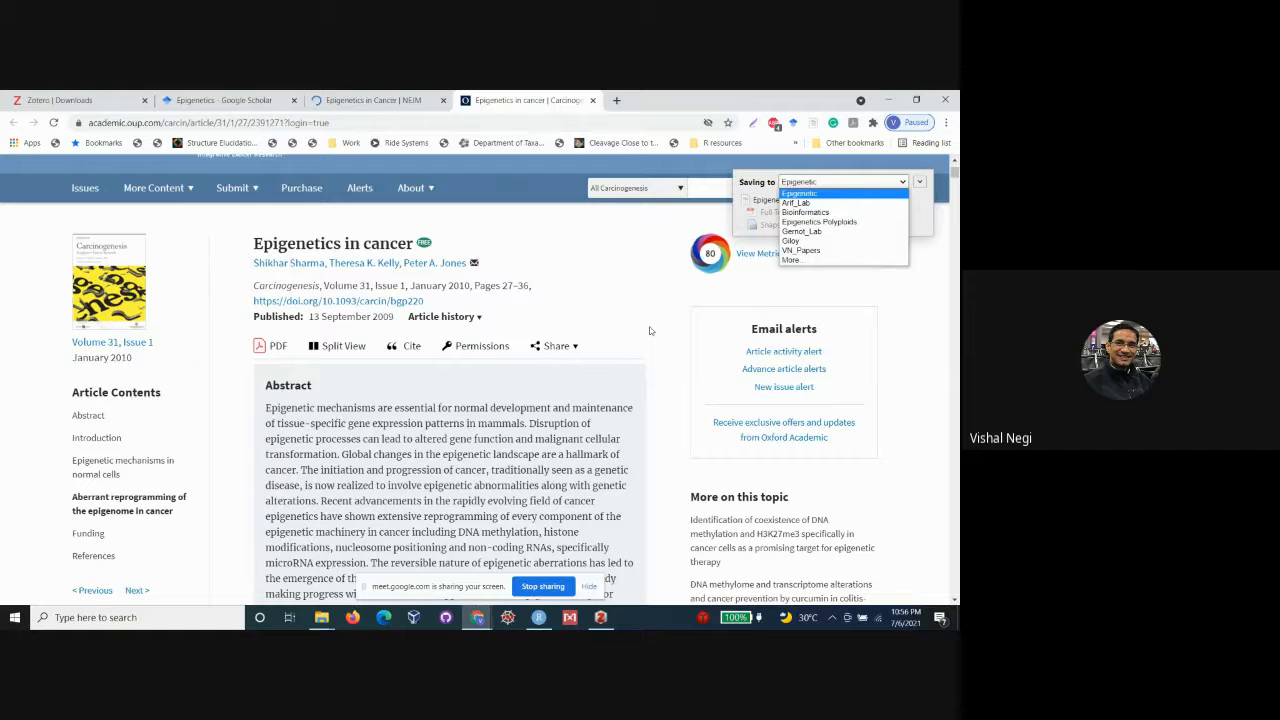
pyautogui.click(650, 331)
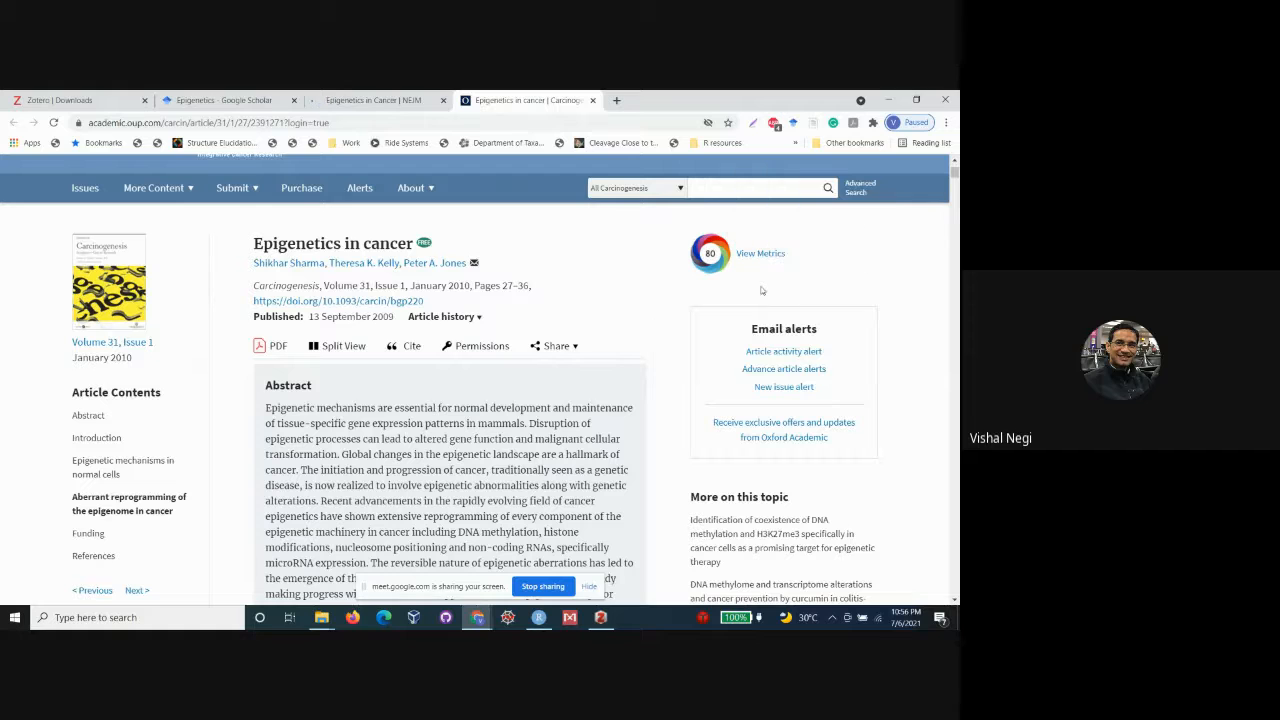
# - Switch to Zotero and review the bibliographic details of the newly saved "Epigenetics in cancer" article
pyautogui.click(603, 617)
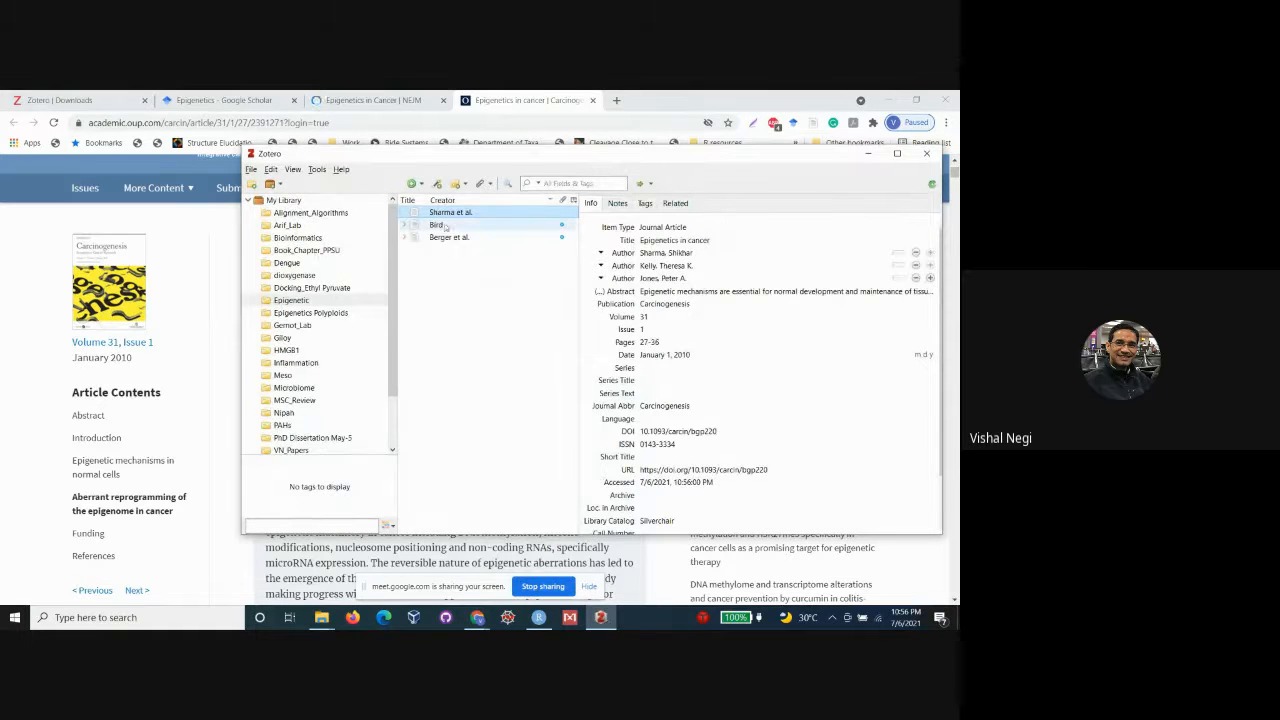
pyautogui.click(678, 253)
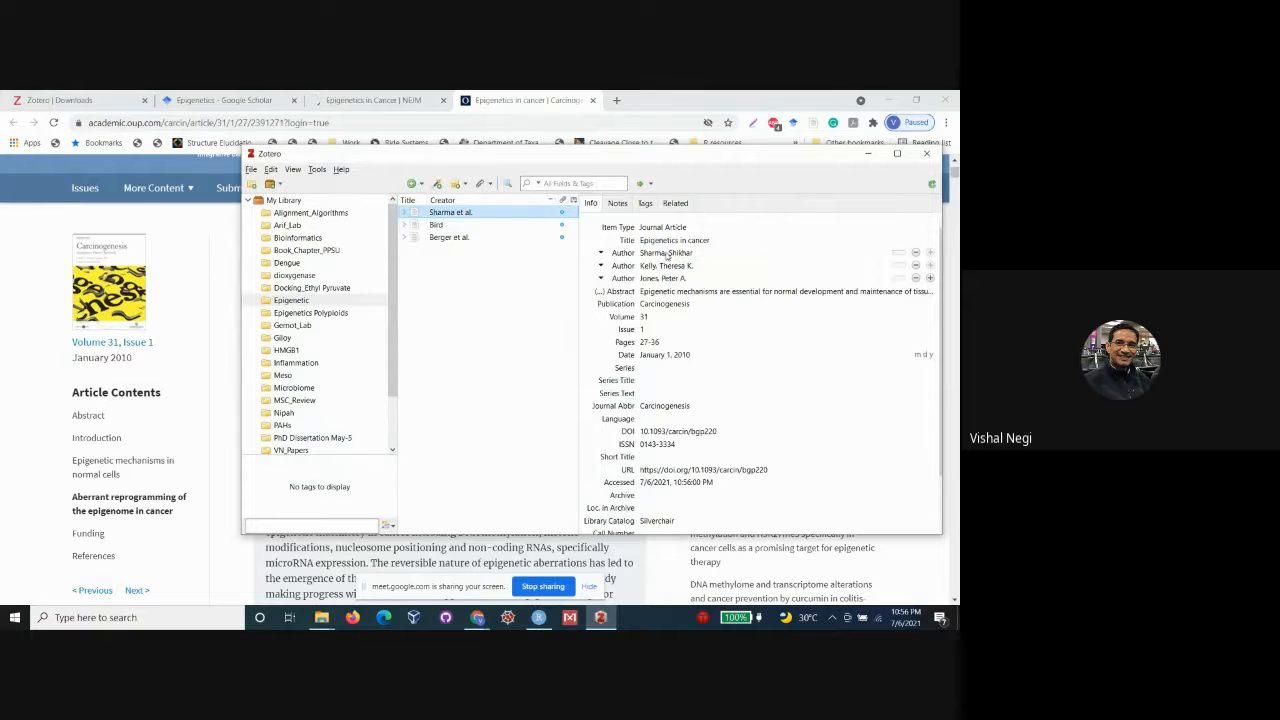
pyautogui.click(490, 217)
pyautogui.click(700, 242)
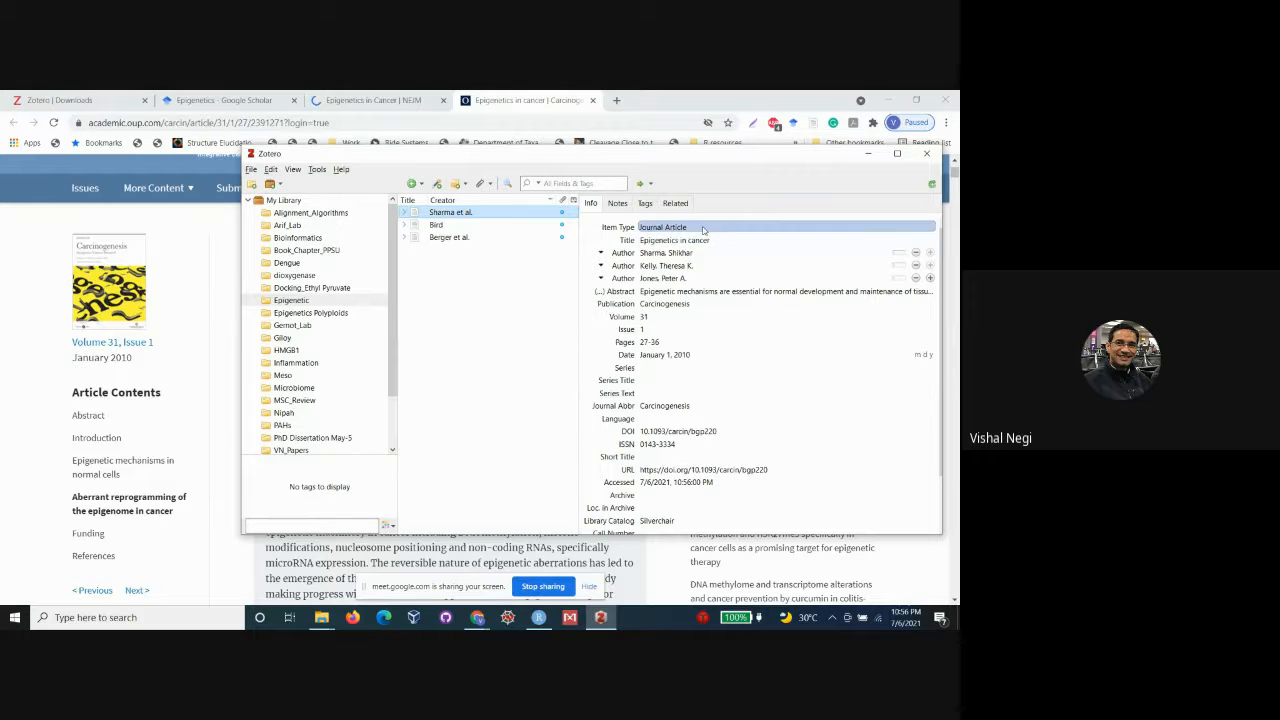
pyautogui.click(711, 180)
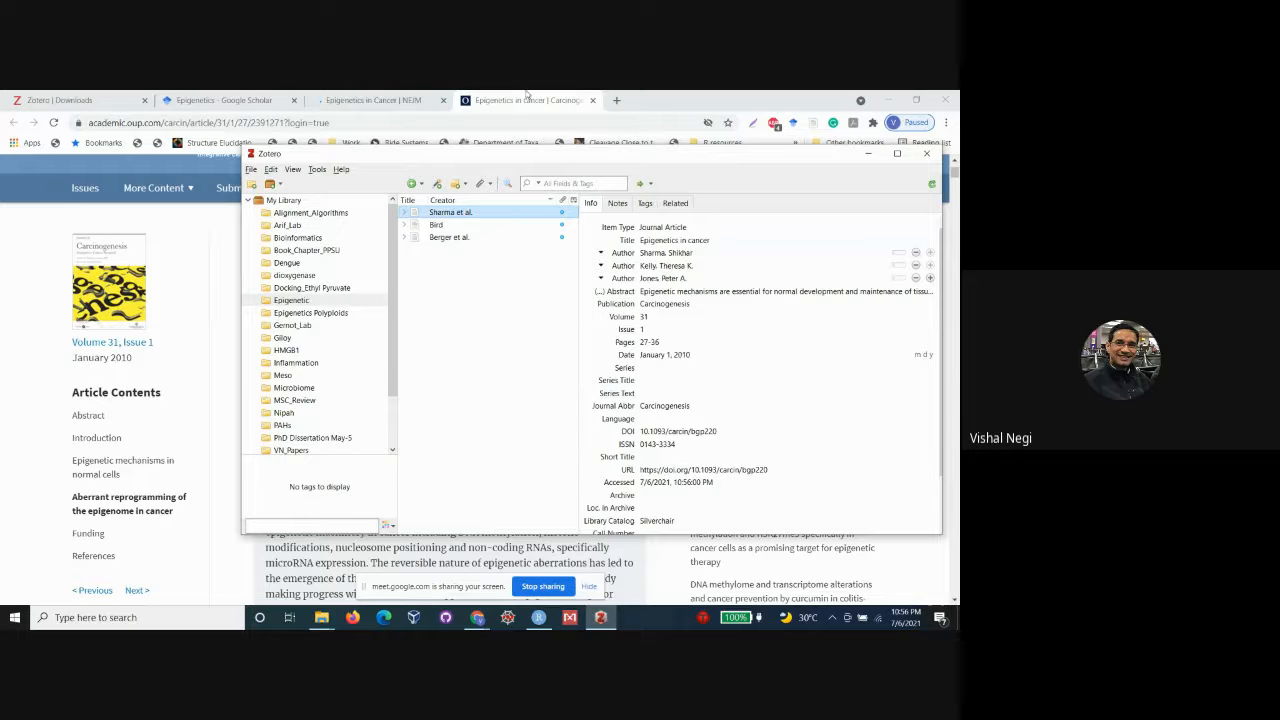
# - In a new Chrome tab, search Google for "Zotero extension for chrome" and open the Zotero Connector page in the Chrome Web Store
pyautogui.click(208, 100)
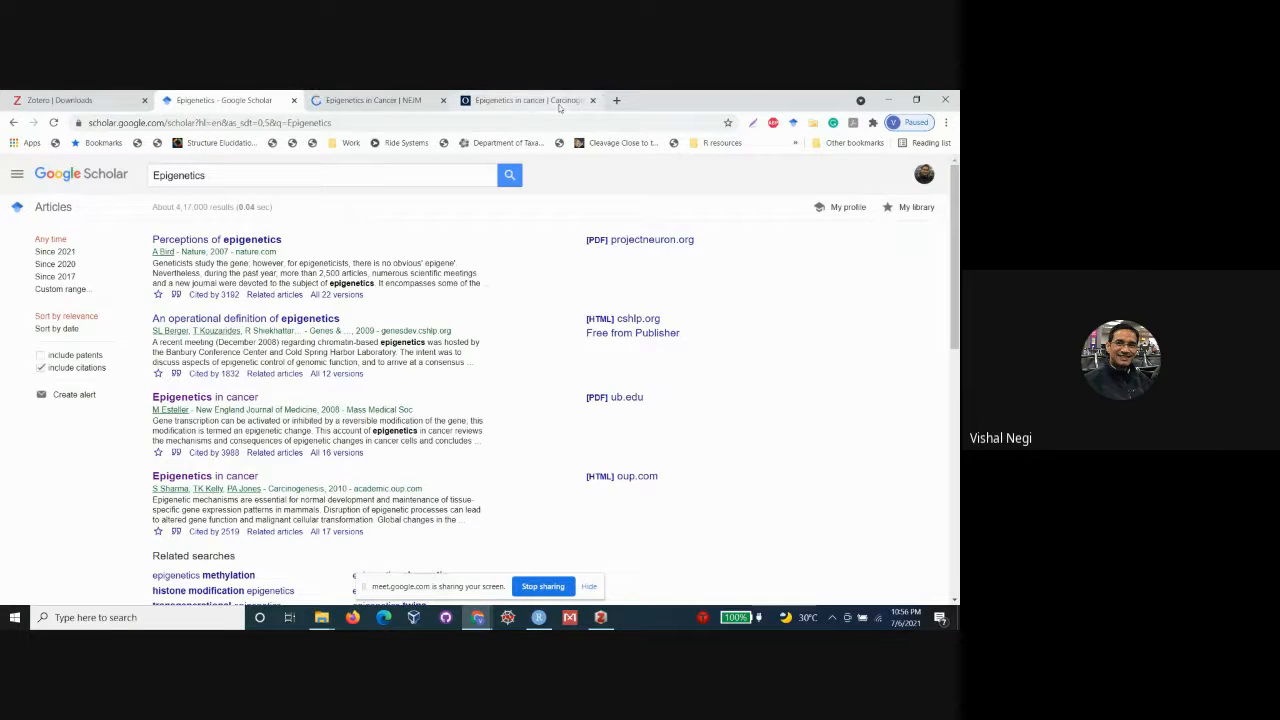
pyautogui.click(616, 100)
pyautogui.click(434, 123)
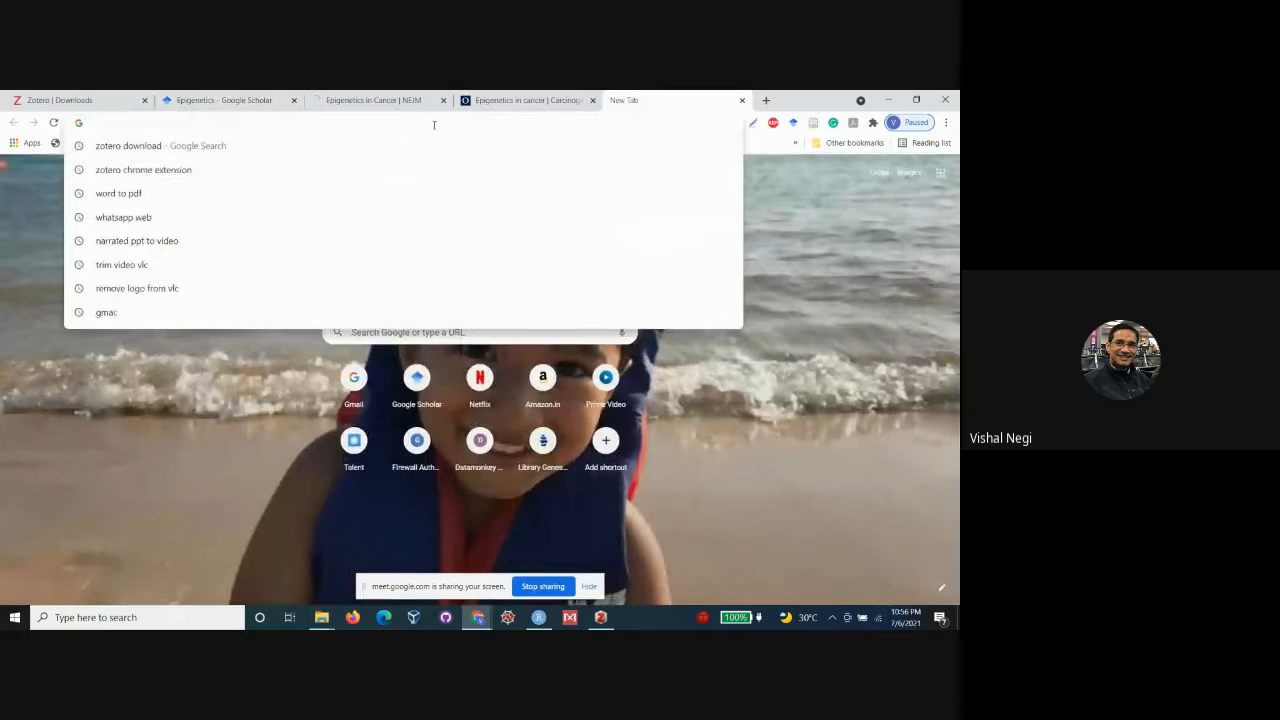
pyautogui.write('Zotero ')
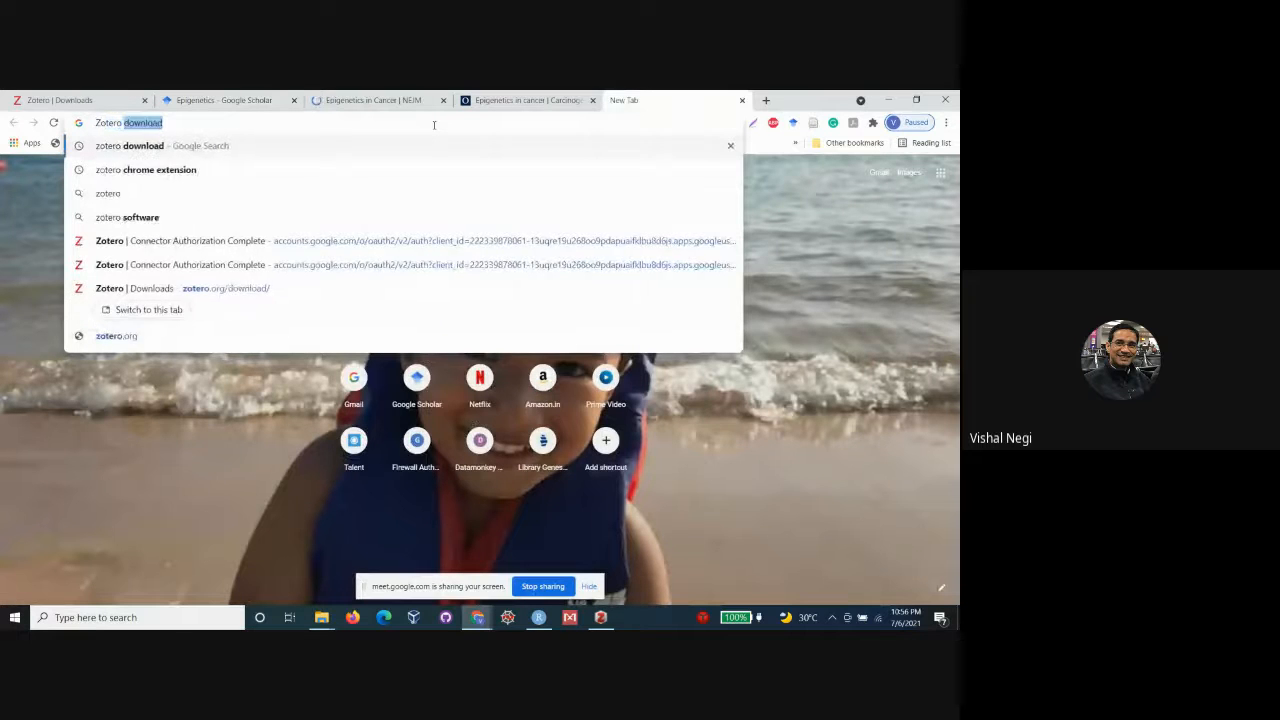
pyautogui.write('extension')
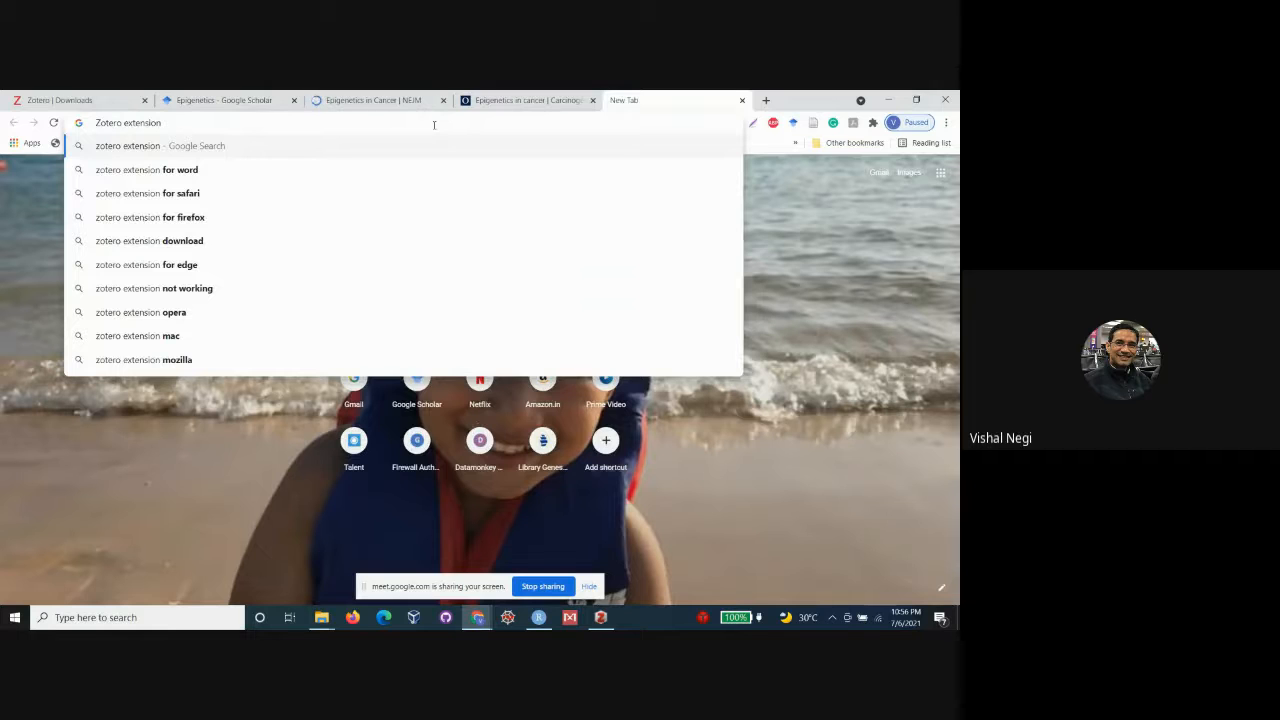
pyautogui.write(' for chrome')
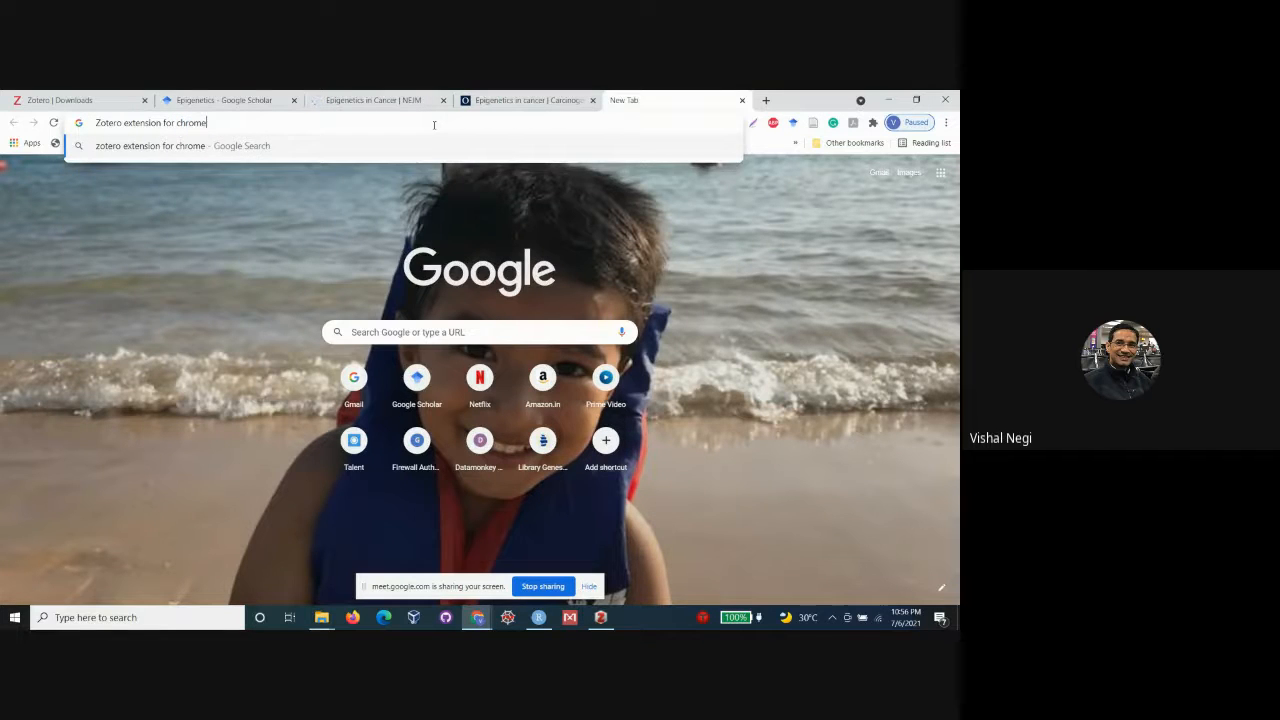
pyautogui.press('Return')
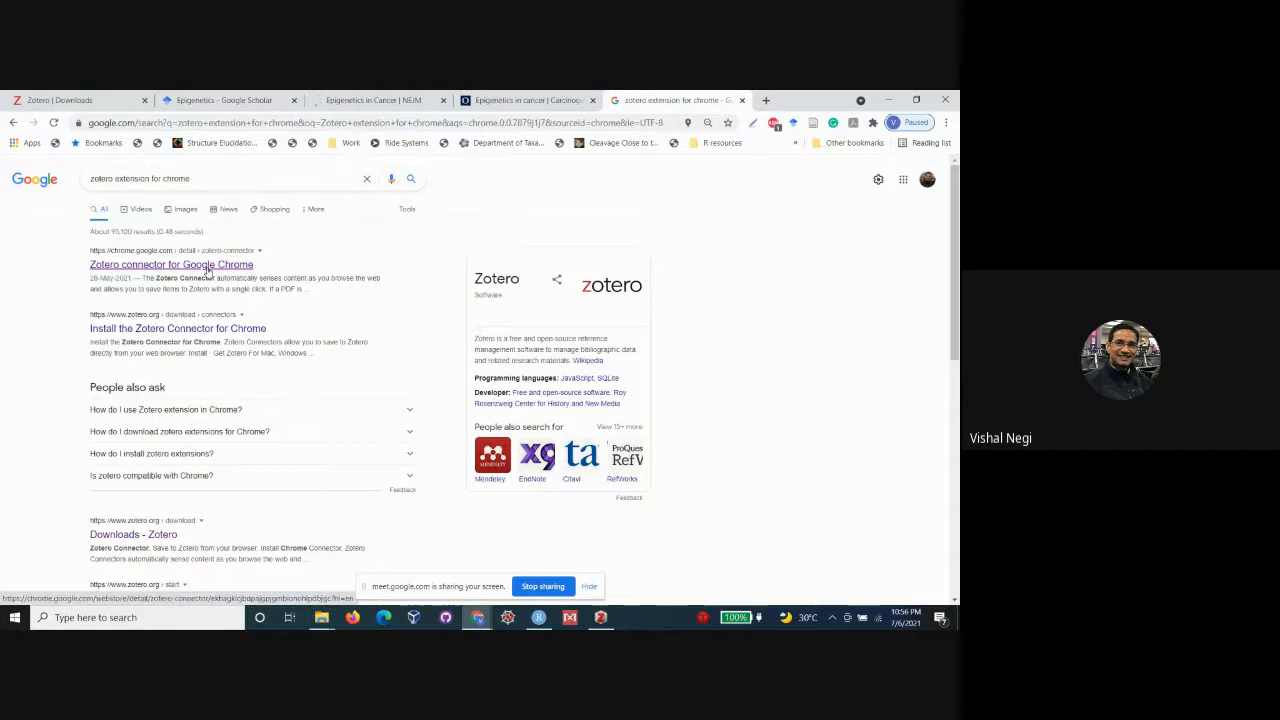
pyautogui.click(228, 270)
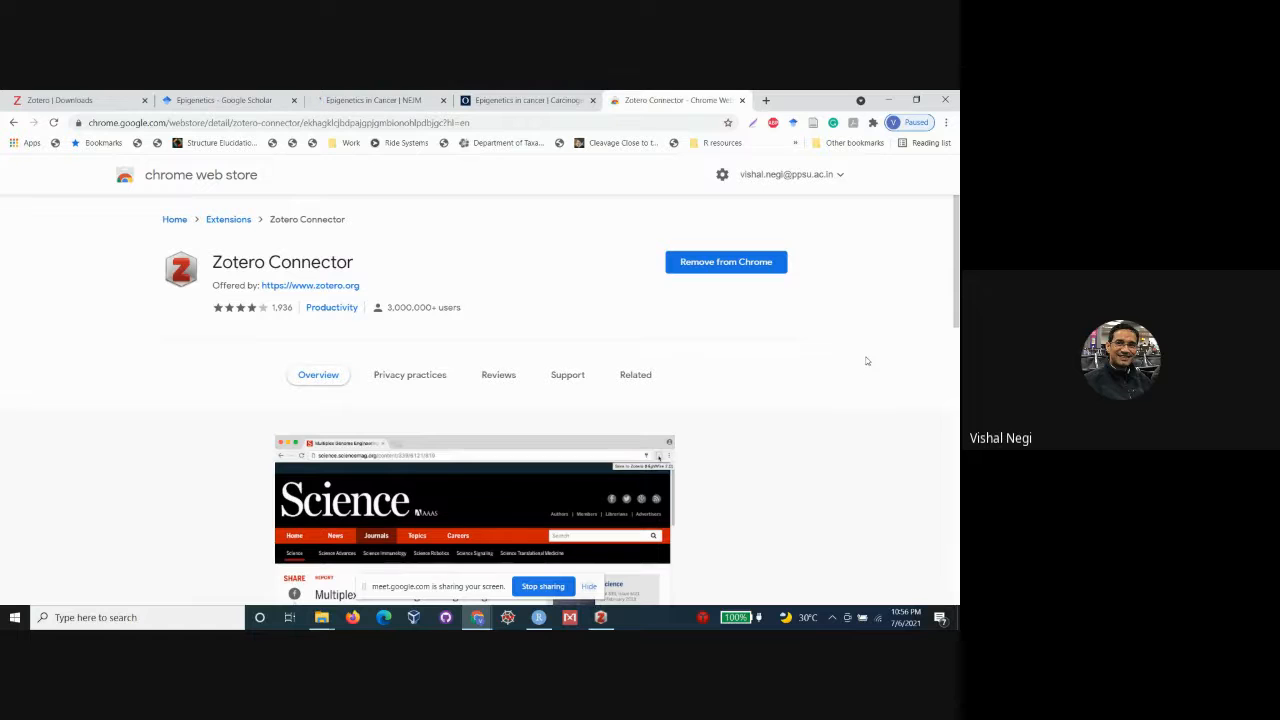
# - Open the Google Docs home page in a new tab, removing the autocompleted spreadsheet path from the docs.google.com address
pyautogui.click(268, 104)
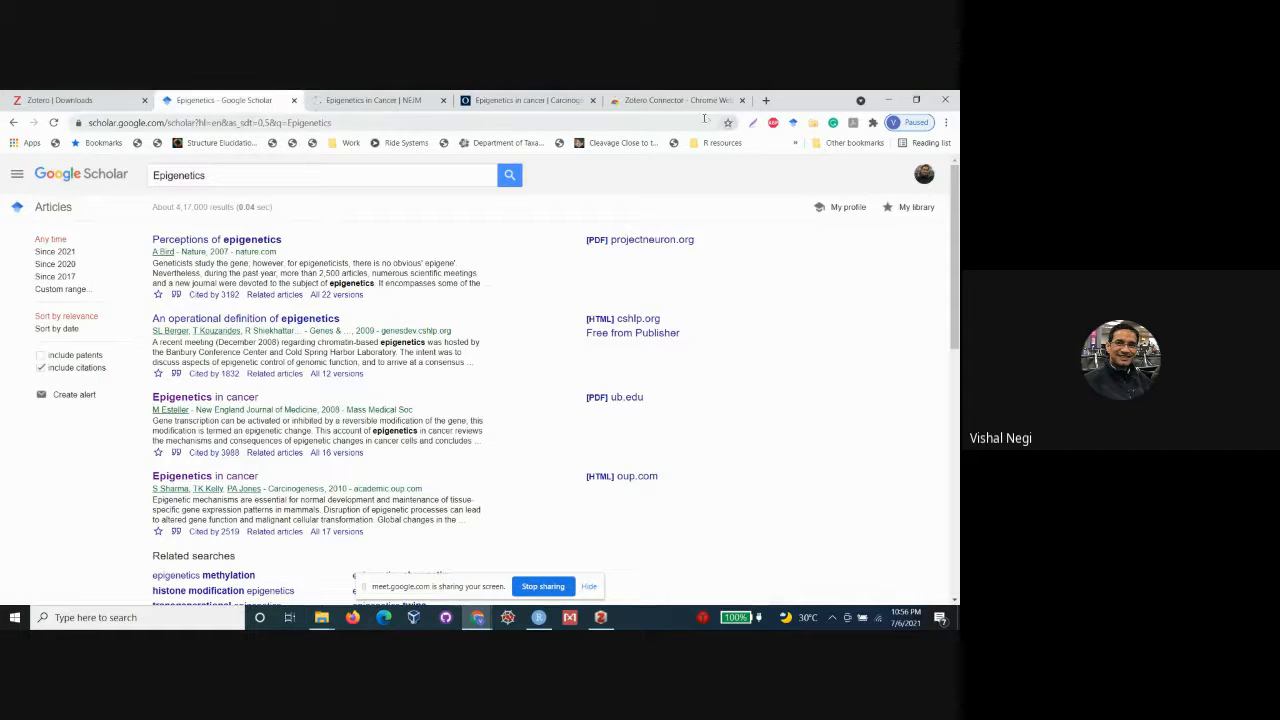
pyautogui.click(766, 100)
pyautogui.click(567, 123)
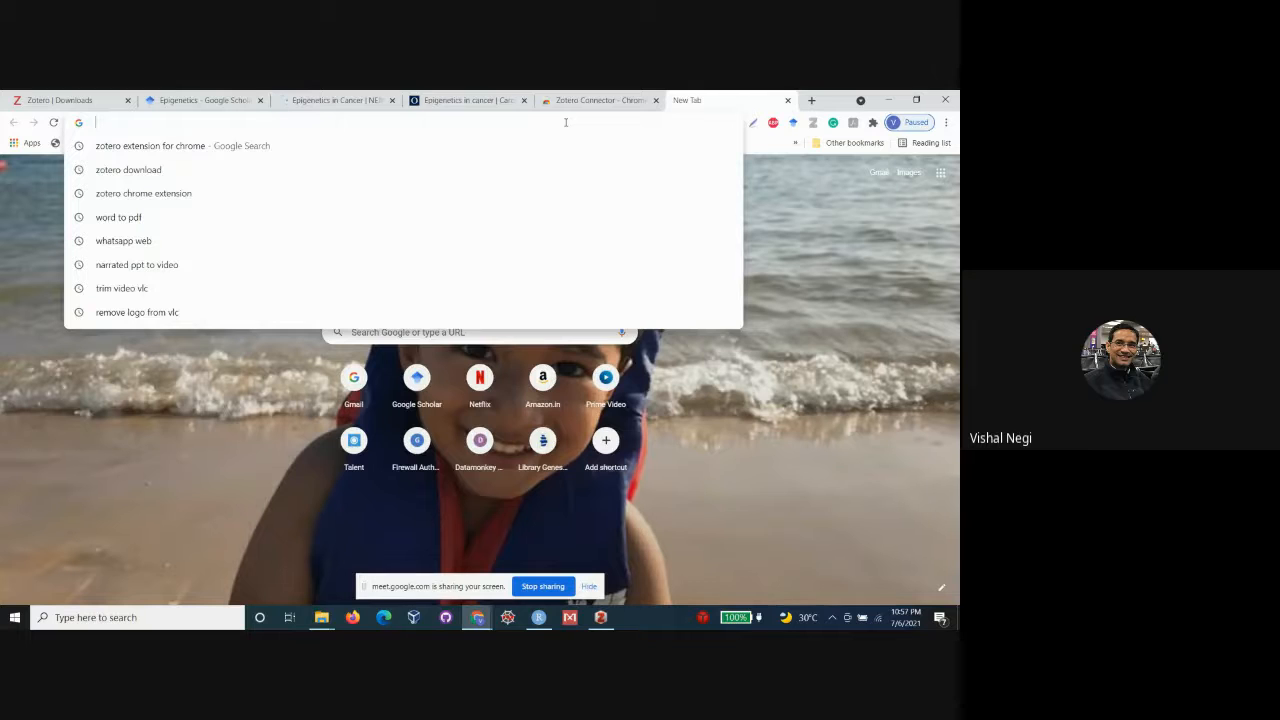
pyautogui.write('docs.')
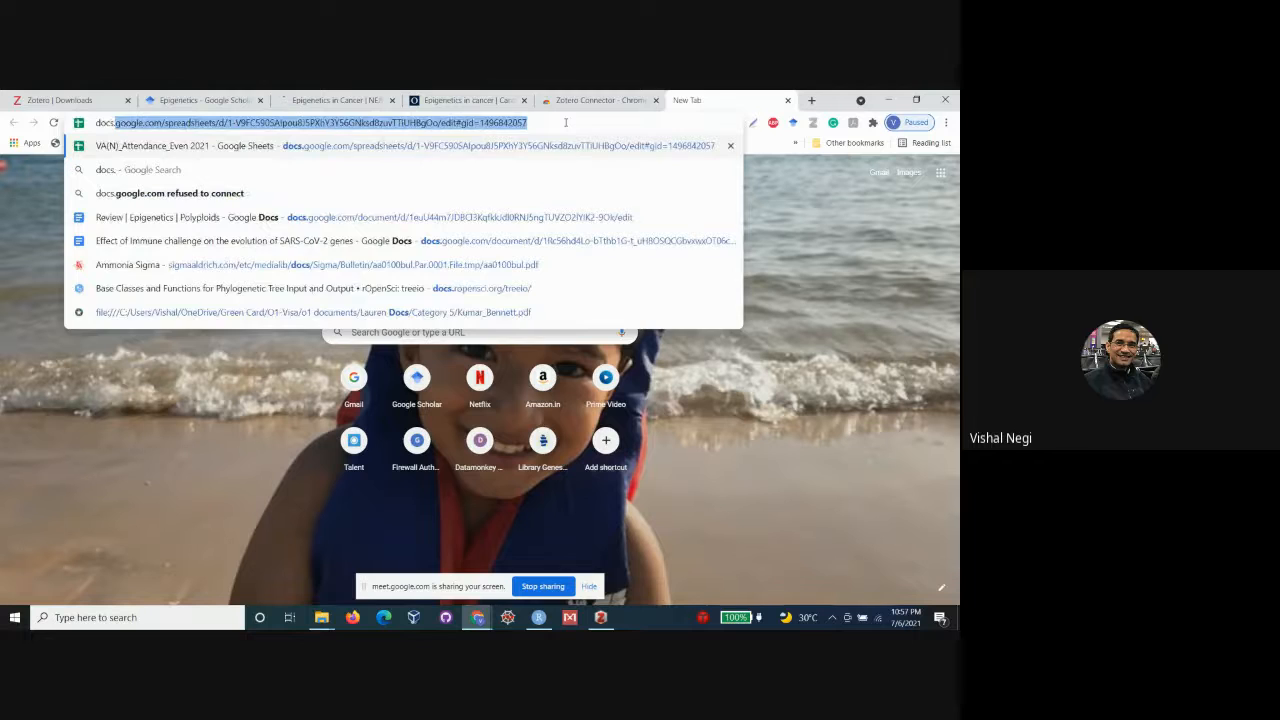
pyautogui.press('End')
pyautogui.press('BackSpace')
pyautogui.press('BackSpace')
pyautogui.press('BackSpace')
pyautogui.press('BackSpace')
pyautogui.press('BackSpace')
pyautogui.press('BackSpace')
pyautogui.press('BackSpace')
pyautogui.press('BackSpace')
pyautogui.press('BackSpace')
pyautogui.press('BackSpace')
pyautogui.press('BackSpace')
pyautogui.press('BackSpace')
pyautogui.press('BackSpace')
pyautogui.press('BackSpace')
pyautogui.press('BackSpace')
pyautogui.press('BackSpace')
pyautogui.press('BackSpace')
pyautogui.press('BackSpace')
pyautogui.press('BackSpace')
pyautogui.press('BackSpace')
pyautogui.press('BackSpace')
pyautogui.press('BackSpace')
pyautogui.press('BackSpace')
pyautogui.press('BackSpace')
pyautogui.press('BackSpace')
pyautogui.press('BackSpace')
pyautogui.press('BackSpace')
pyautogui.press('BackSpace')
pyautogui.press('BackSpace')
pyautogui.press('BackSpace')
pyautogui.press('BackSpace')
pyautogui.press('BackSpace')
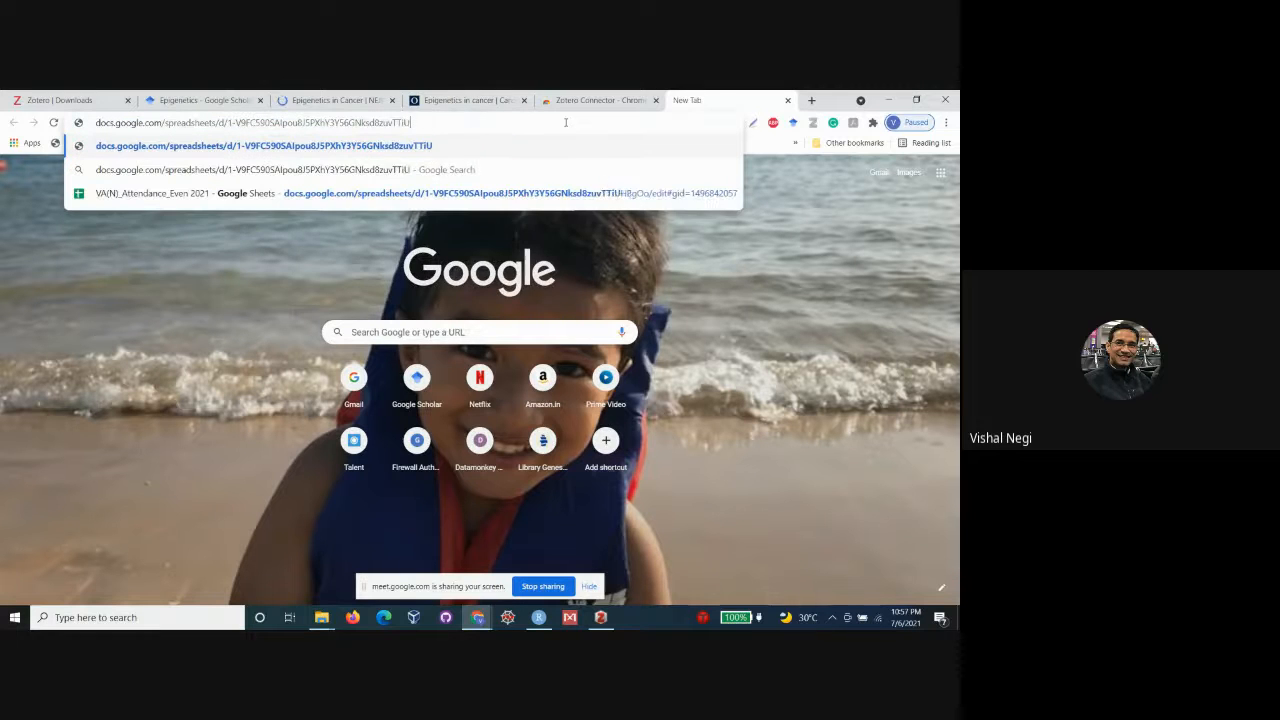
pyautogui.press('BackSpace')
pyautogui.press('BackSpace')
pyautogui.press('BackSpace')
pyautogui.press('BackSpace')
pyautogui.press('BackSpace')
pyautogui.press('BackSpace')
pyautogui.press('BackSpace')
pyautogui.press('BackSpace')
pyautogui.press('BackSpace')
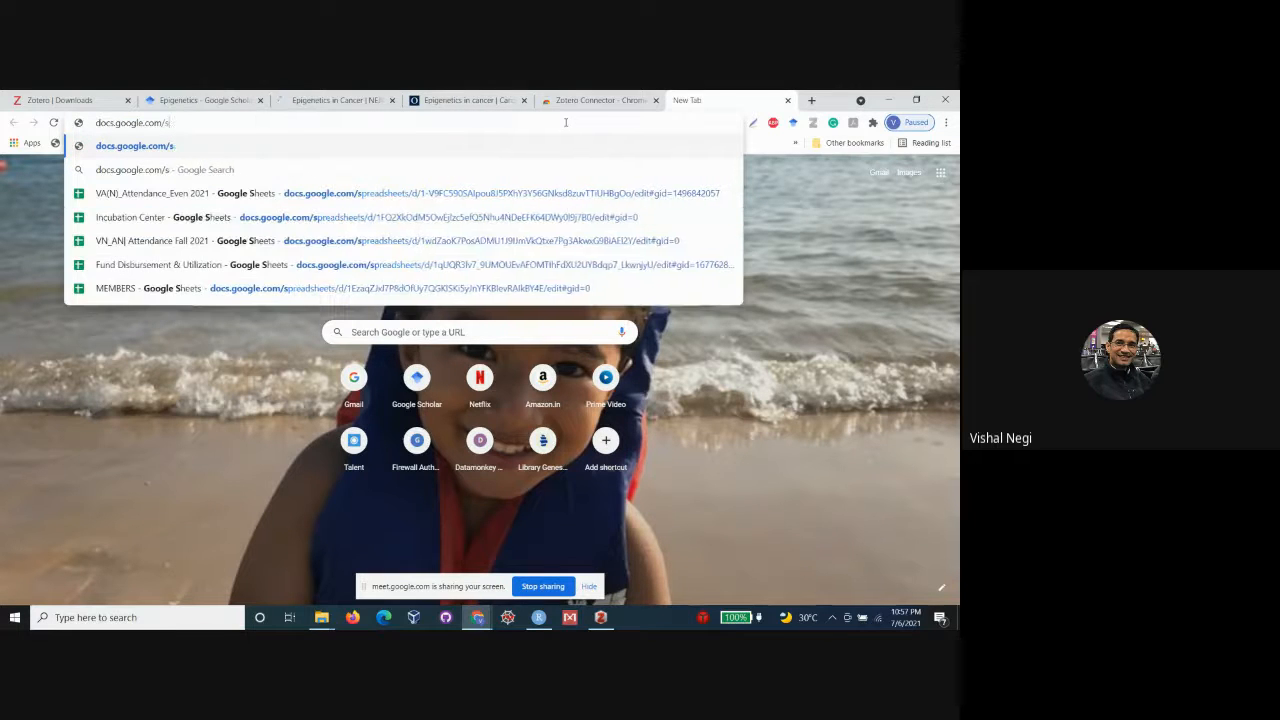
pyautogui.press('Return')
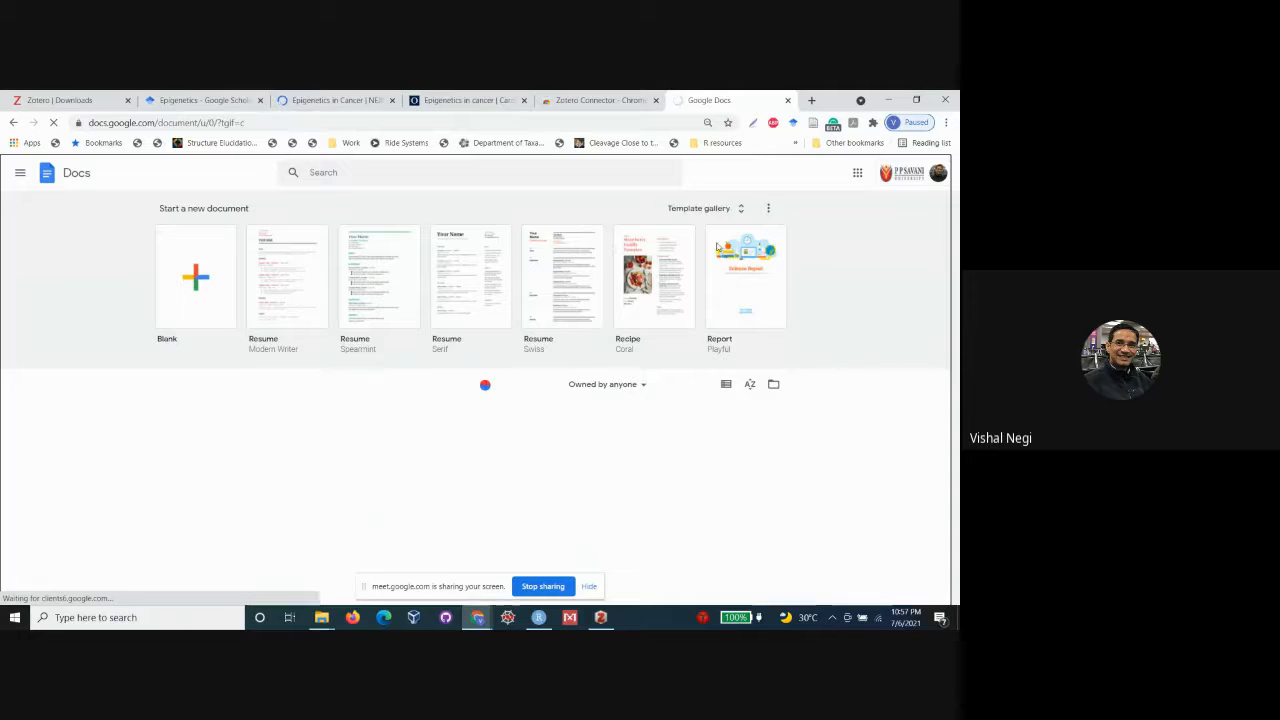
# - Create a blank Google Docs document and enter "Introduction" as its first line
pyautogui.click(210, 270)
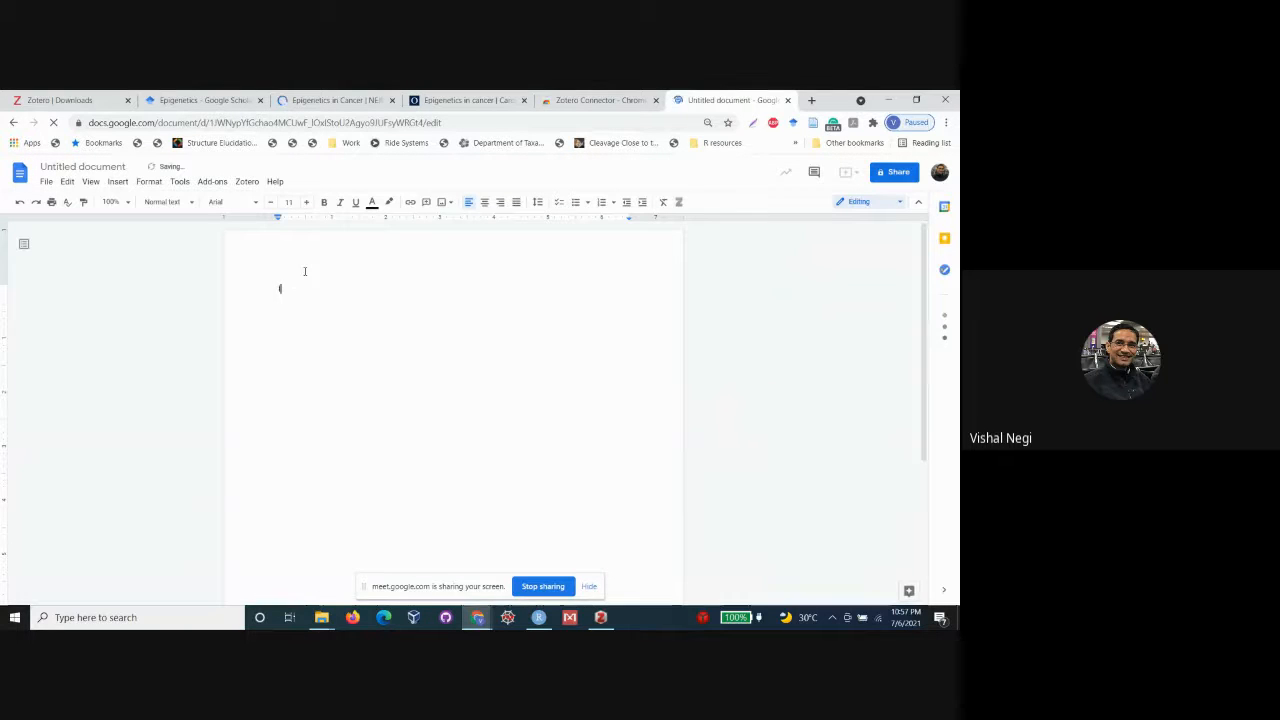
pyautogui.write('Introduction')
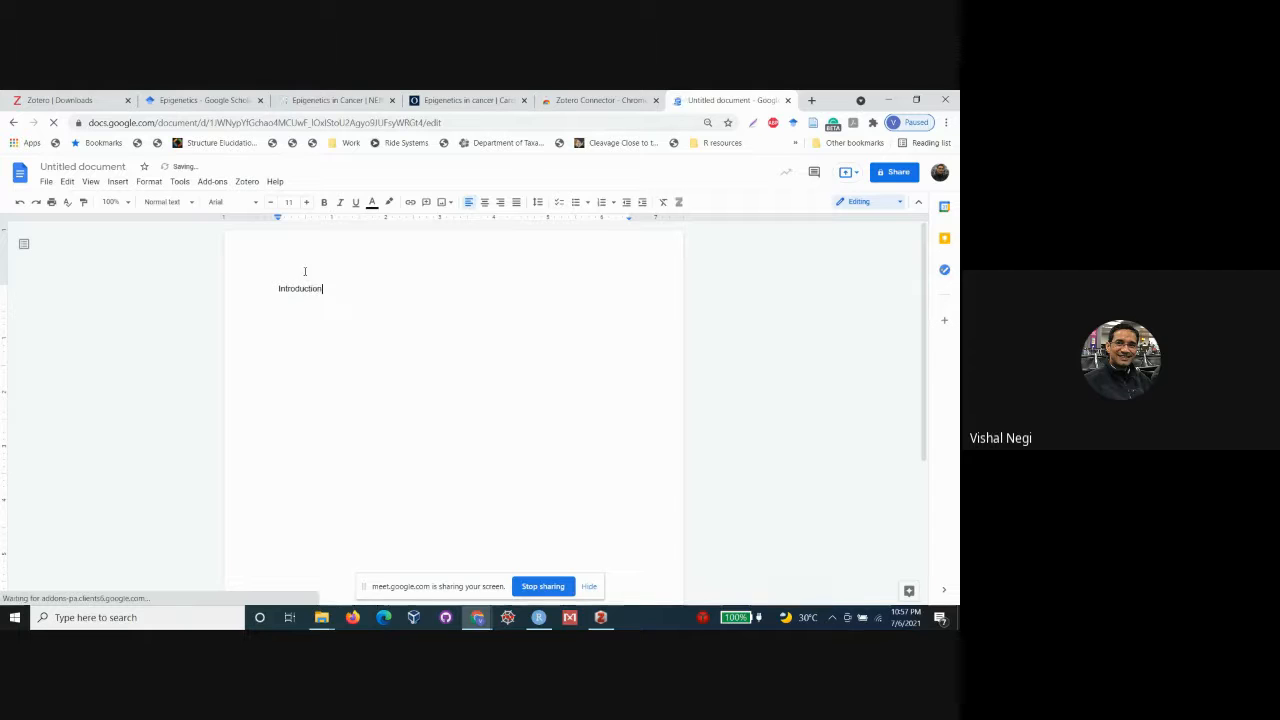
# - Add a "Reference" line two lines below Introduction and make both the Introduction and Reference headings bold
pyautogui.press('Return')
pyautogui.press('Return')
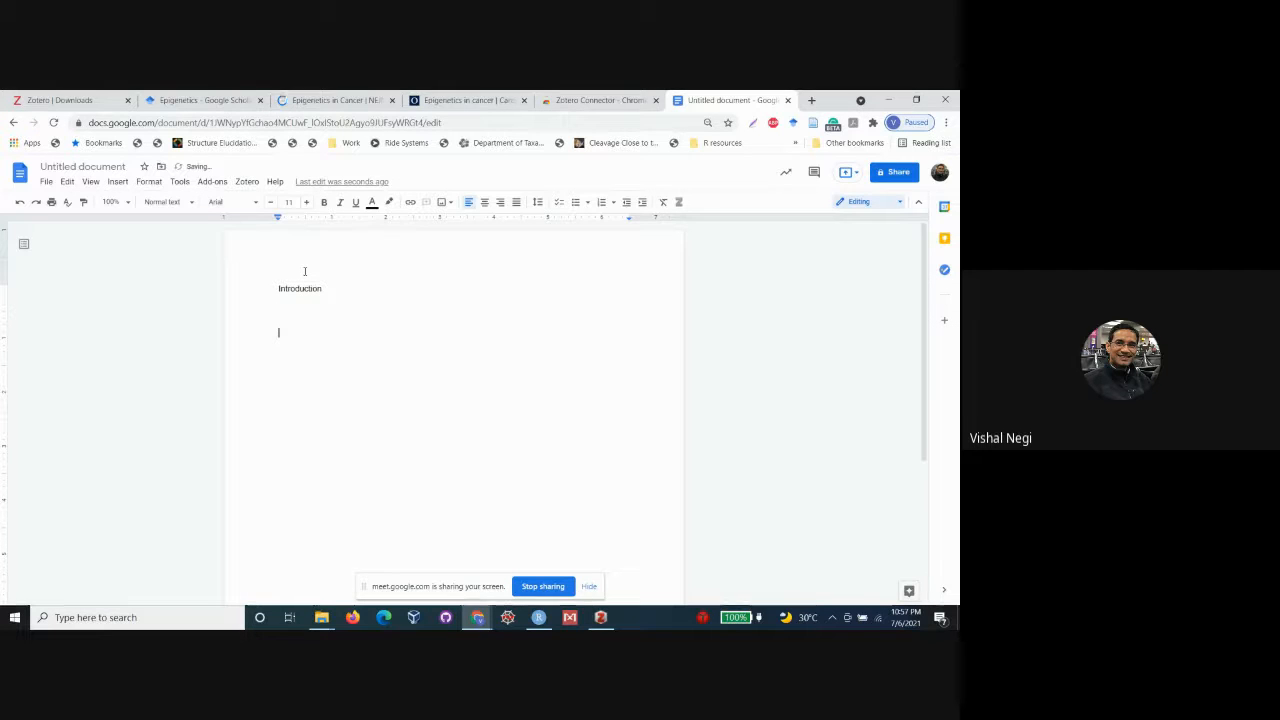
pyautogui.write('Reference')
pyautogui.moveTo(276, 289); pyautogui.dragTo(351, 289)
pyautogui.hotkey('ctrl', 'b')
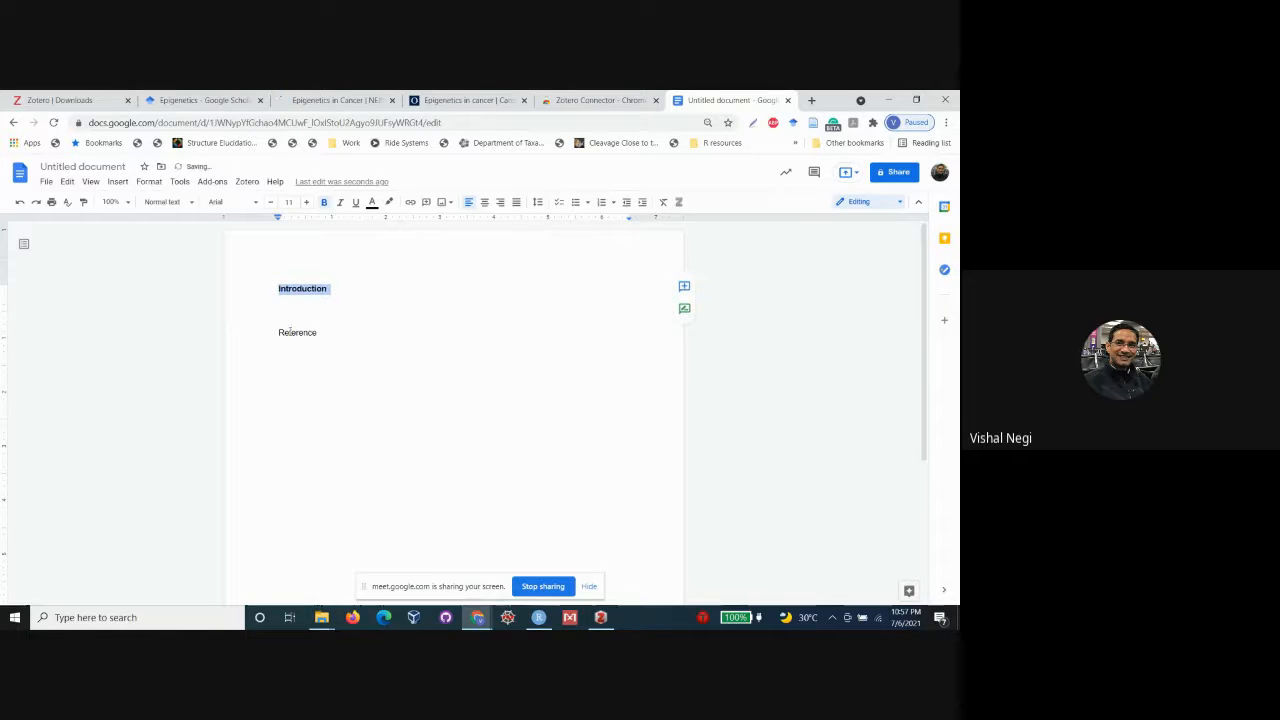
pyautogui.moveTo(279, 332); pyautogui.dragTo(334, 332)
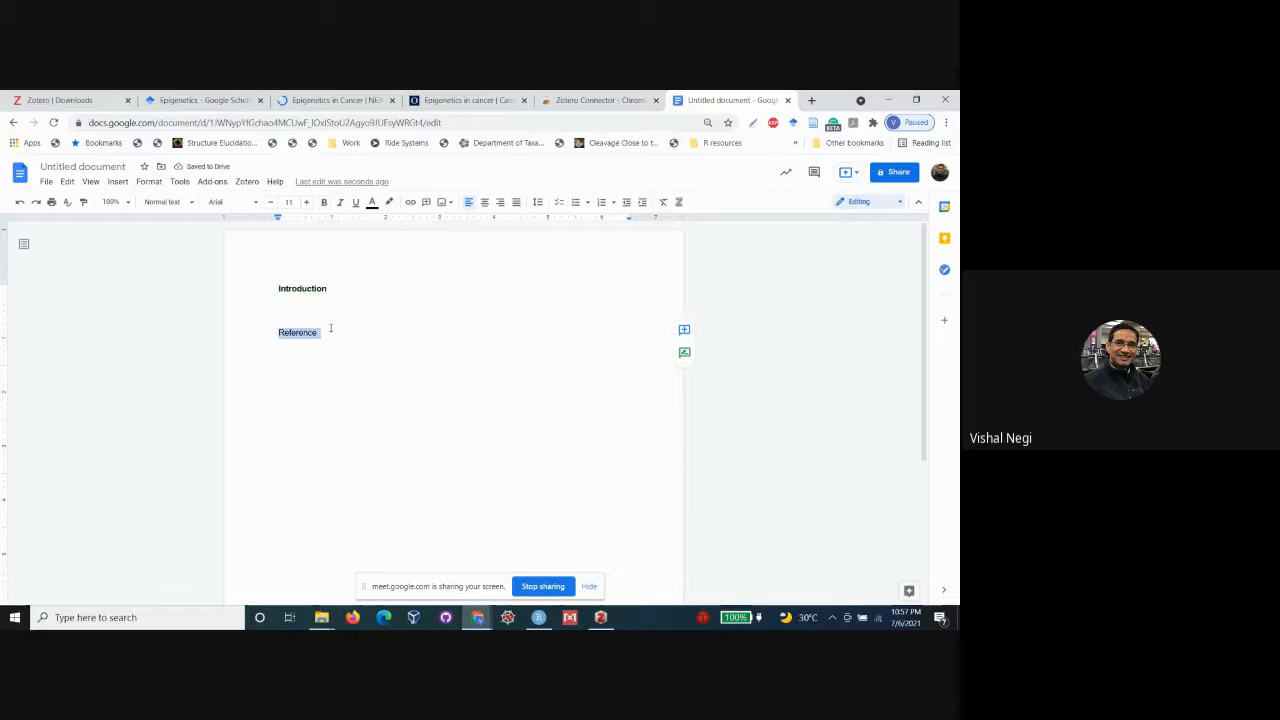
pyautogui.hotkey('ctrl', 'b')
# - Insert a page break before the Reference heading so that it starts on a new page
pyautogui.click(280, 333)
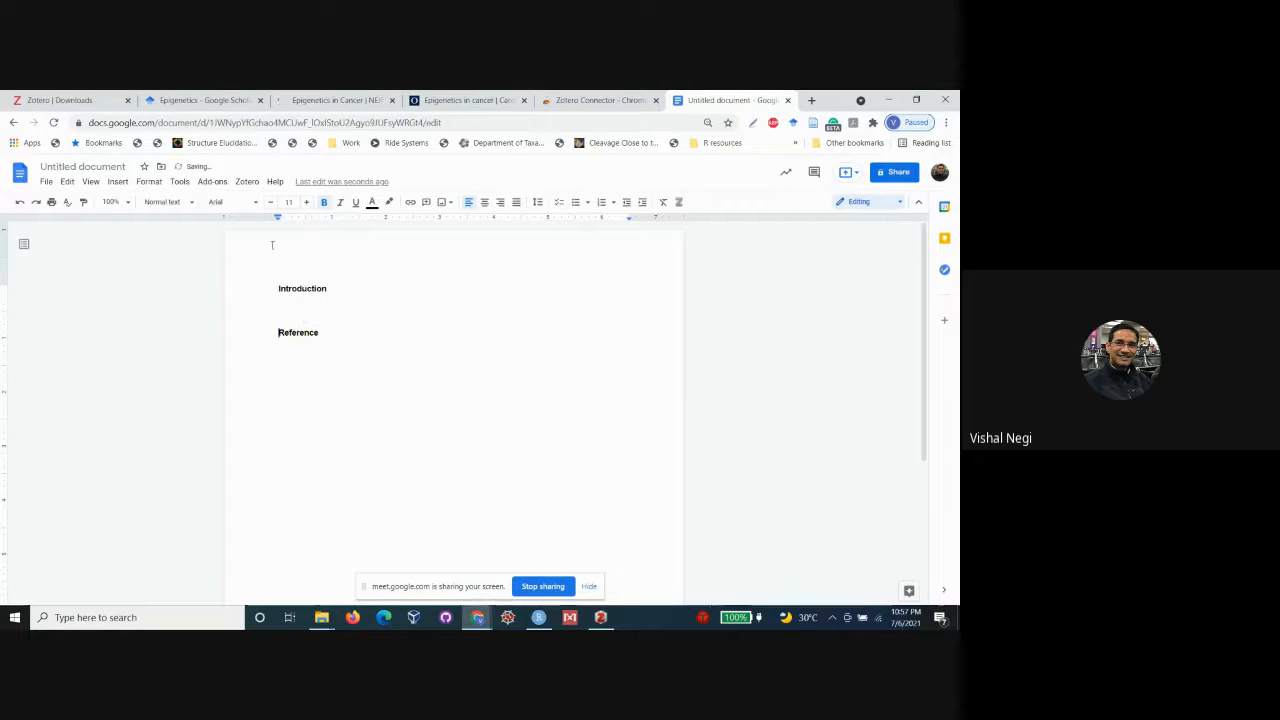
pyautogui.click(117, 181)
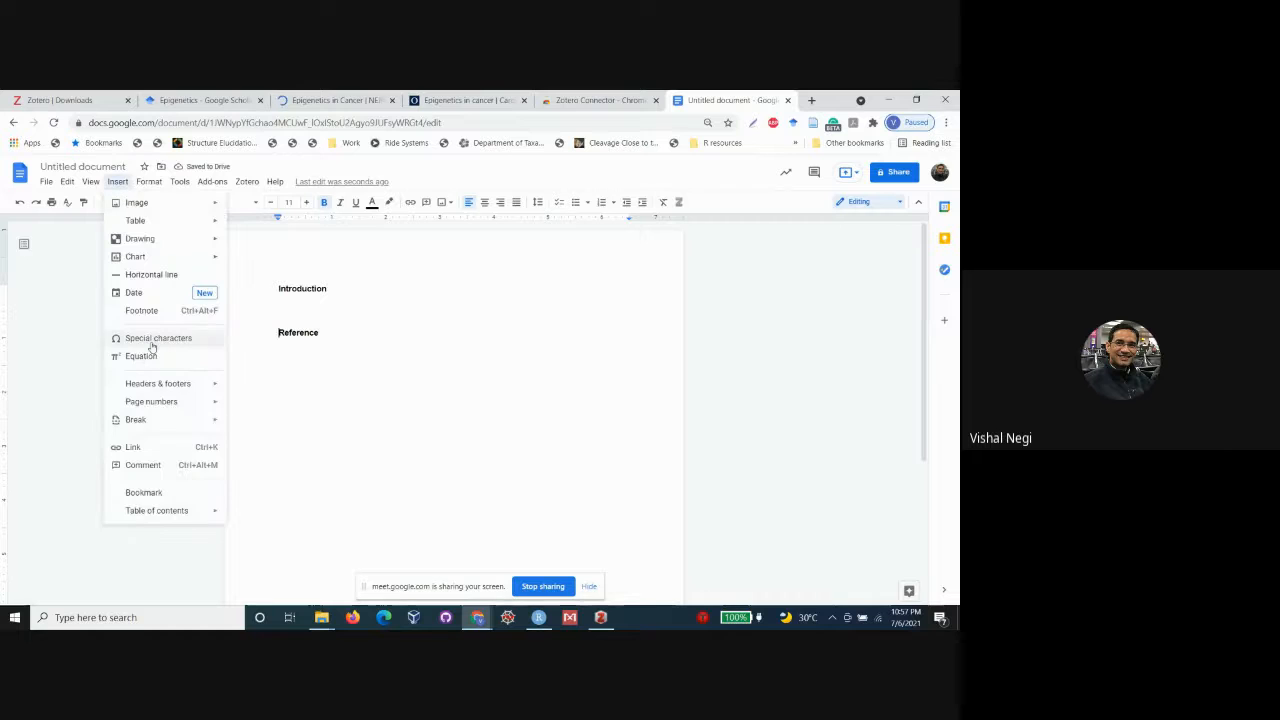
pyautogui.moveTo(147, 428)
pyautogui.click(262, 425)
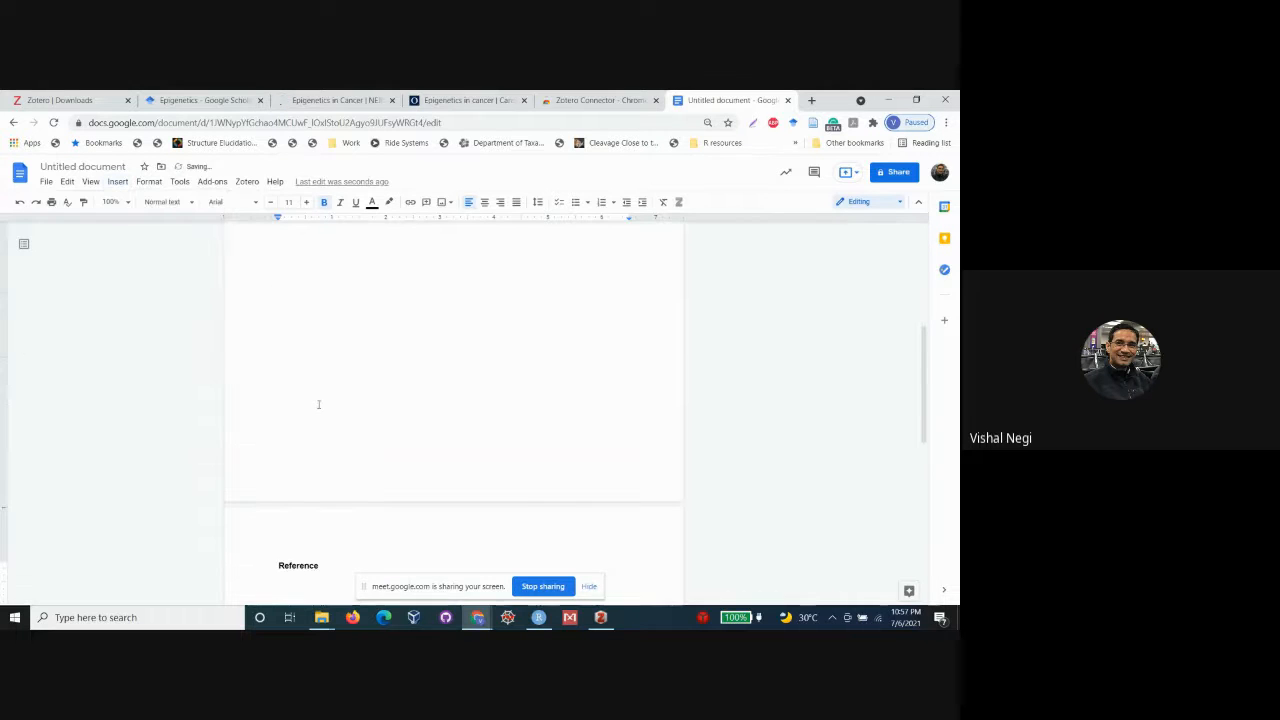
# - Write "Epigenetics has a major role in hybrid vigor in plants" on the line beneath the Introduction heading
pyautogui.scroll(5, 332, 398)
pyautogui.click(303, 299)
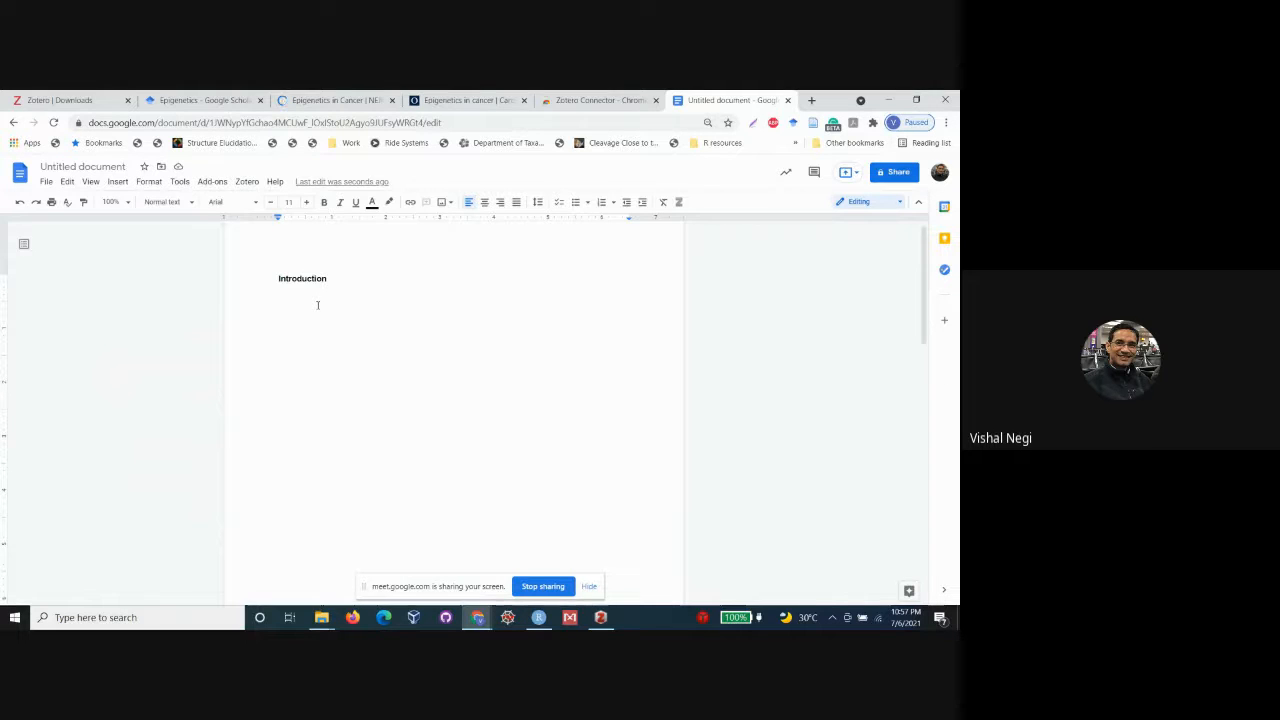
pyautogui.write('Epigenetics has a major role in hybrid vigo')
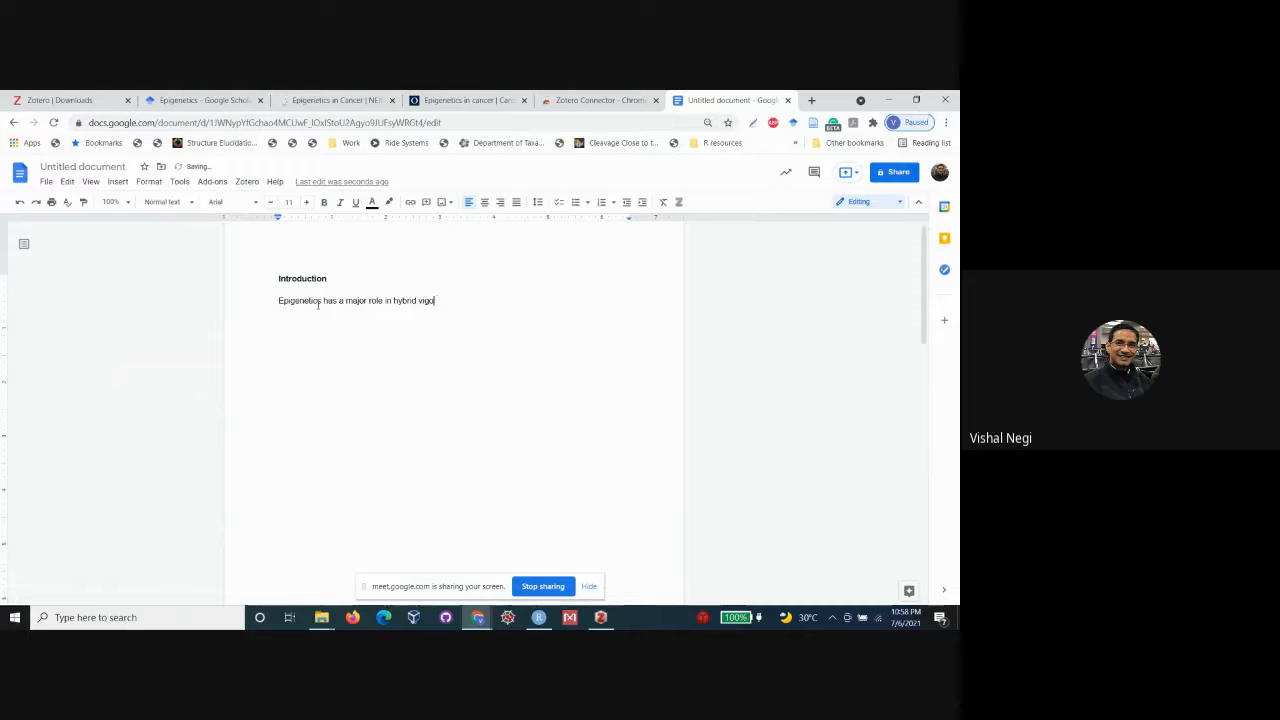
pyautogui.write('r in plants')
# - Start a Zotero citation at the end of the sentence and accept "Elsevier - Harvard (with titles)" as the document's citation style
pyautogui.click(245, 184)
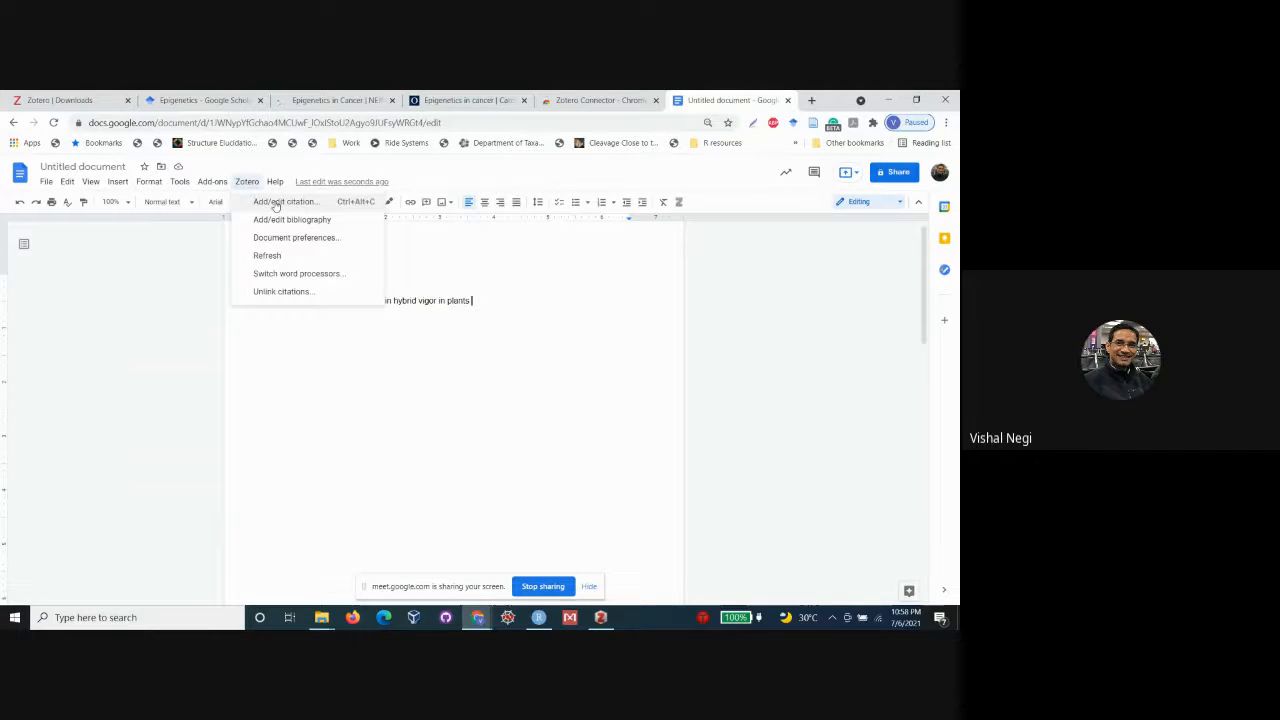
pyautogui.click(276, 202)
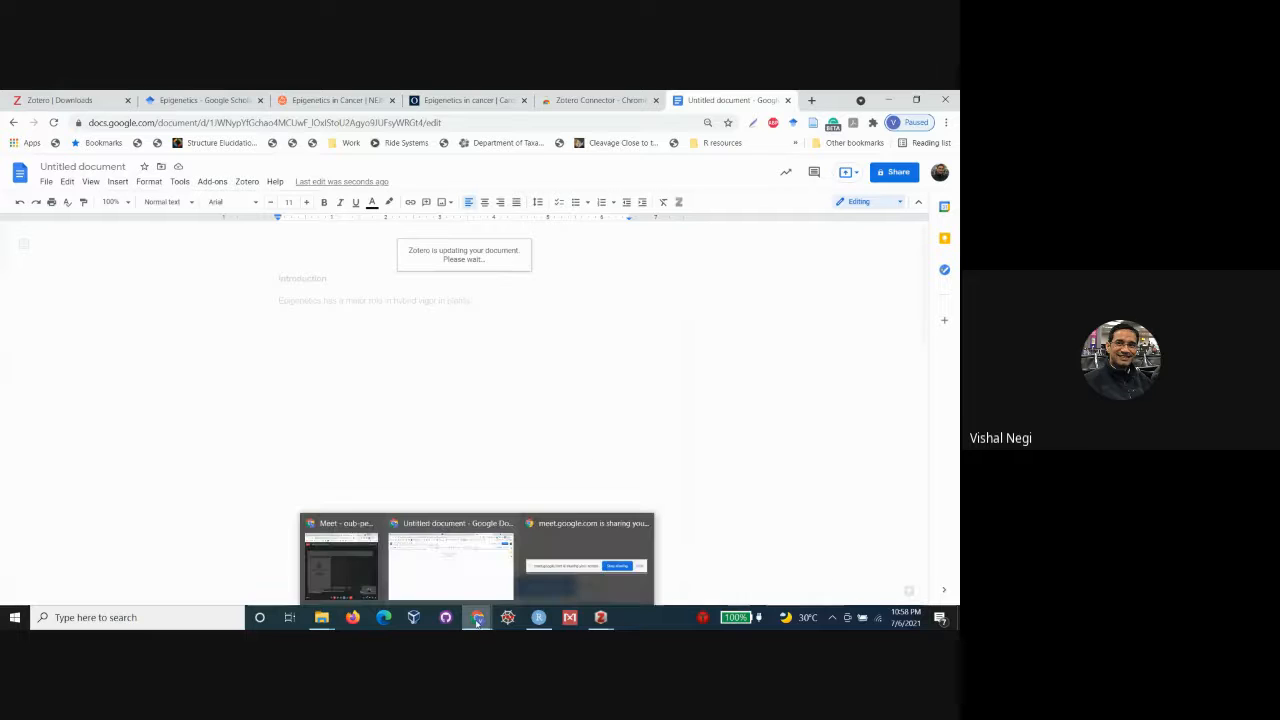
pyautogui.moveTo(492, 612)
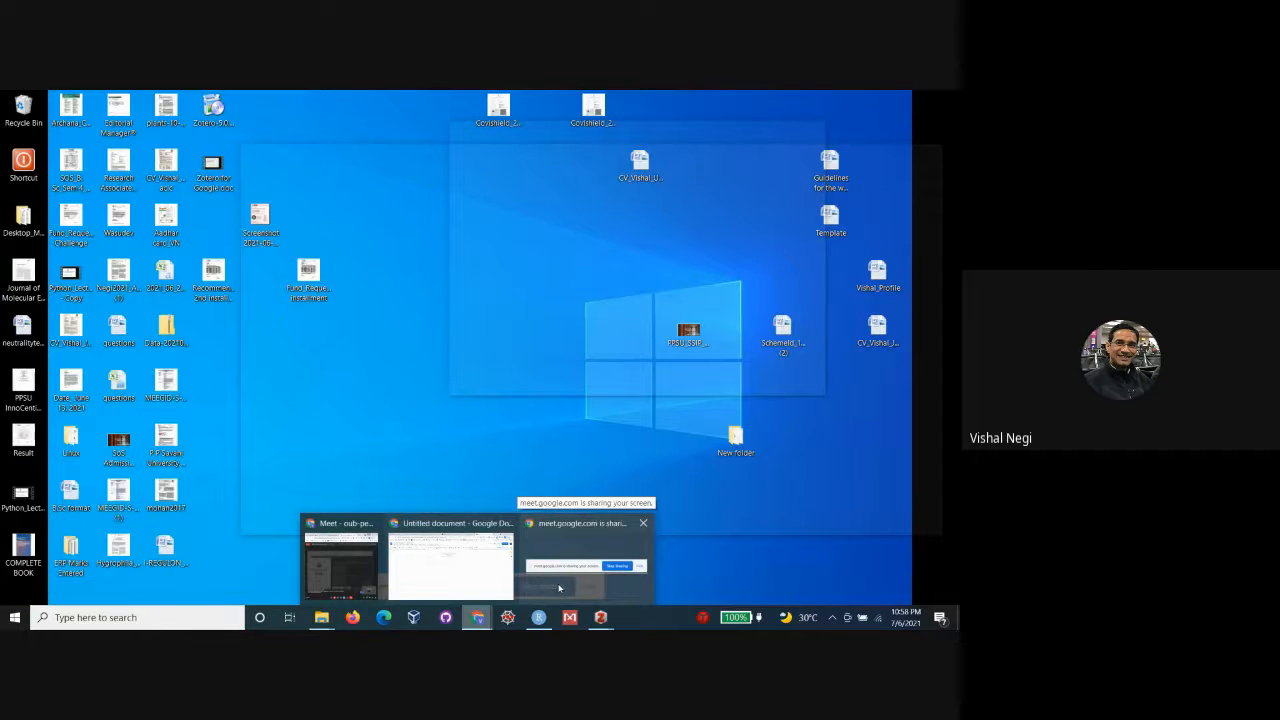
pyautogui.click(560, 588)
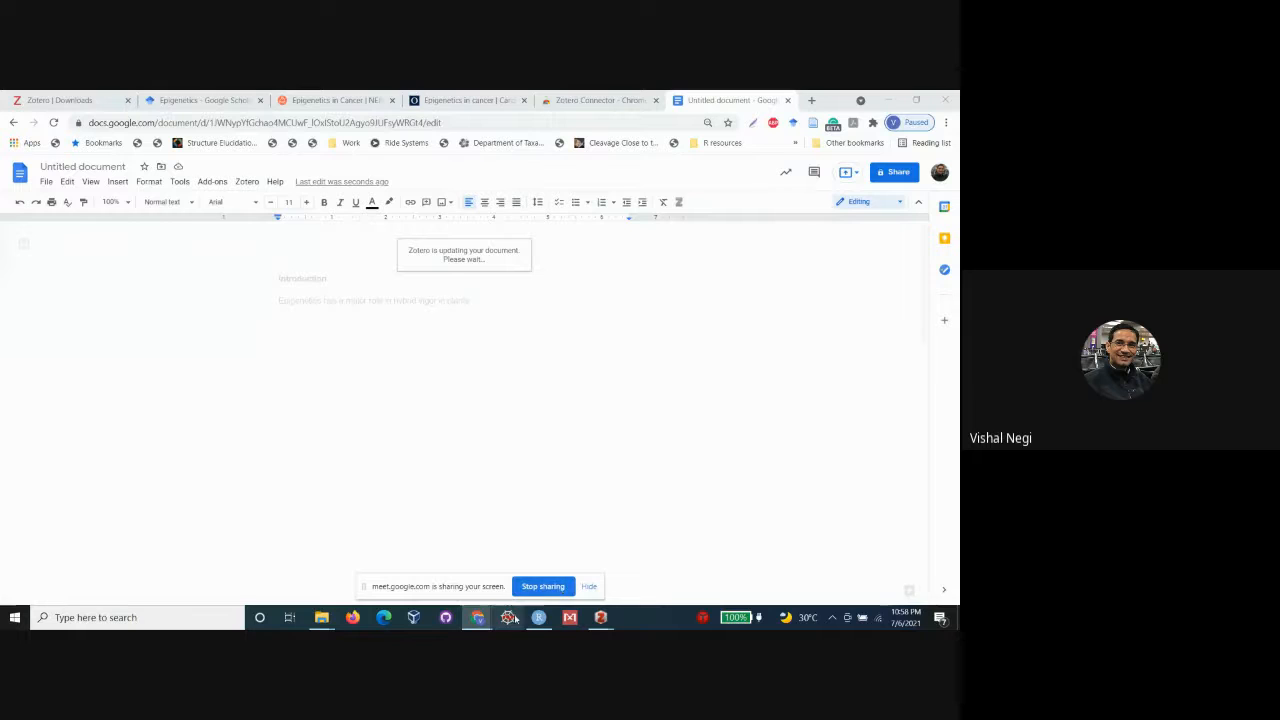
pyautogui.moveTo(480, 621)
pyautogui.moveTo(600, 617)
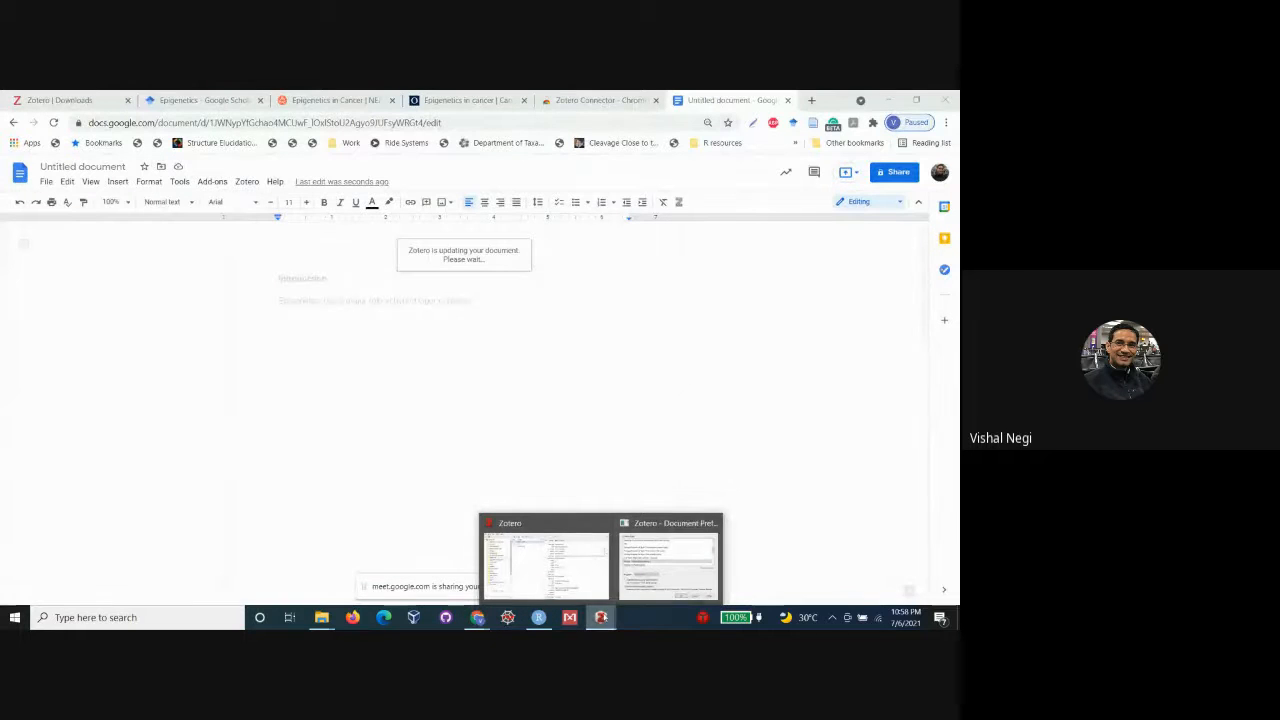
pyautogui.click(646, 574)
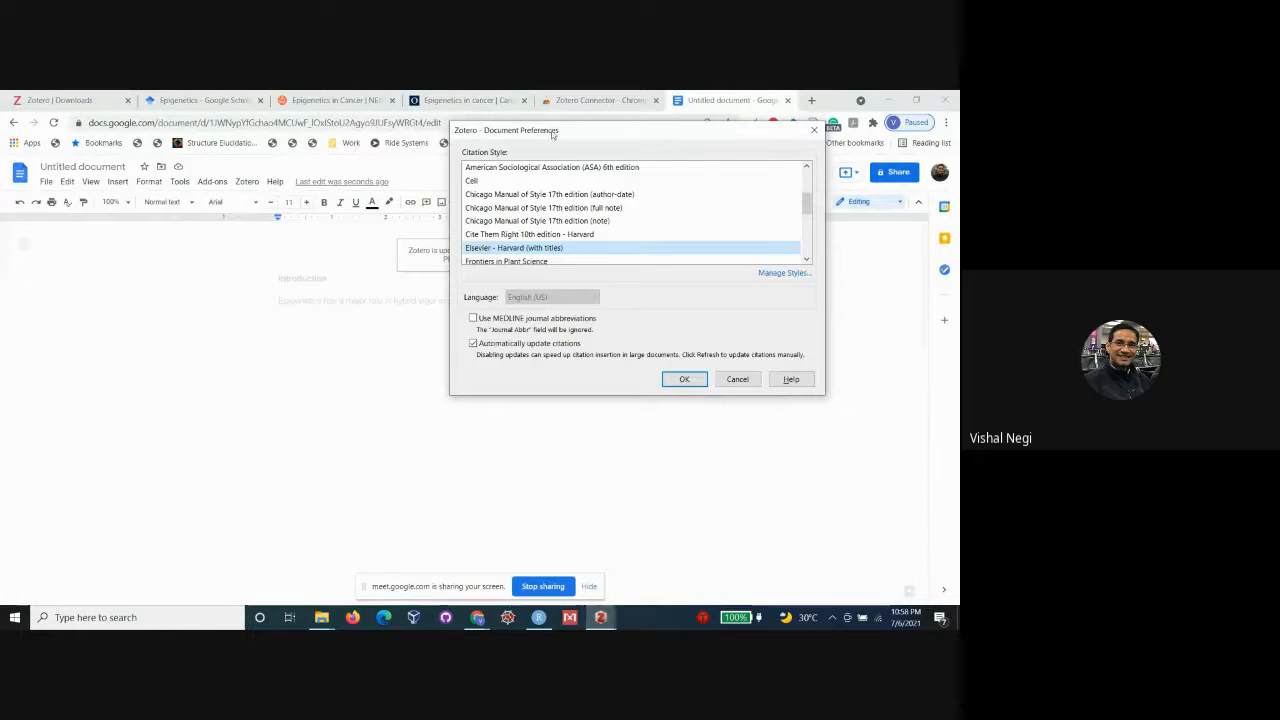
pyautogui.moveTo(551, 132); pyautogui.dragTo(641, 197)
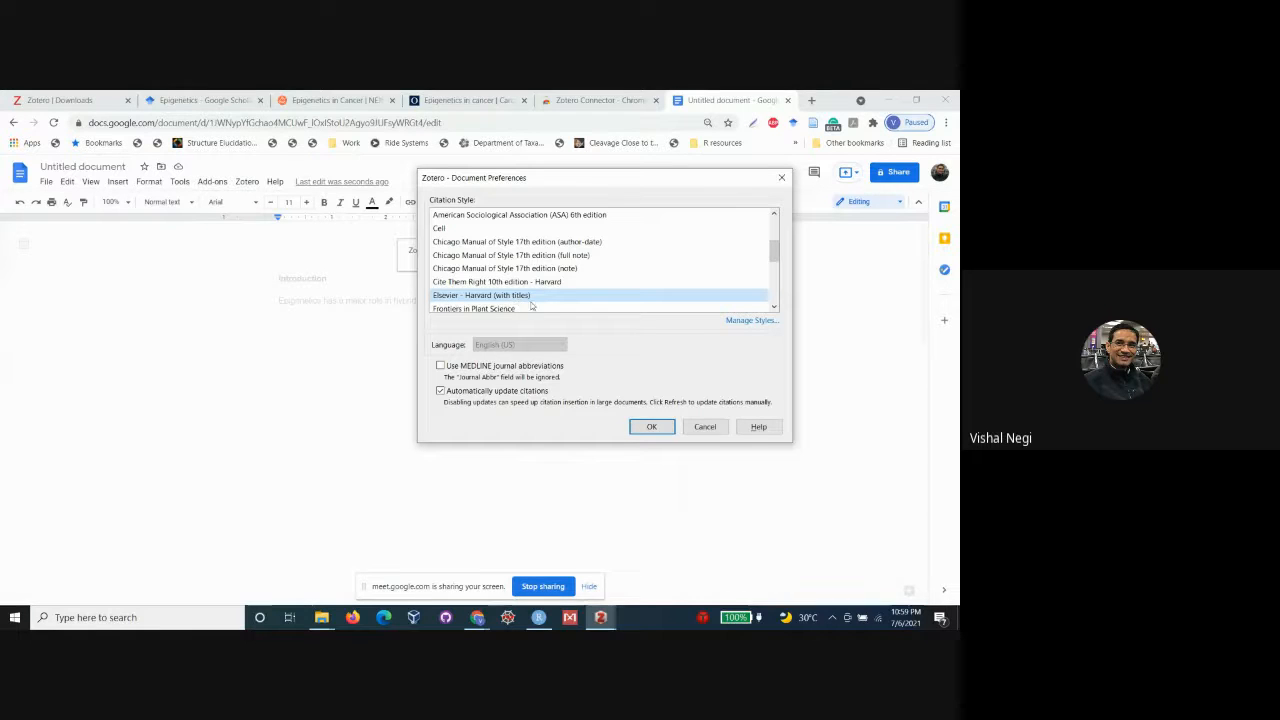
pyautogui.click(665, 431)
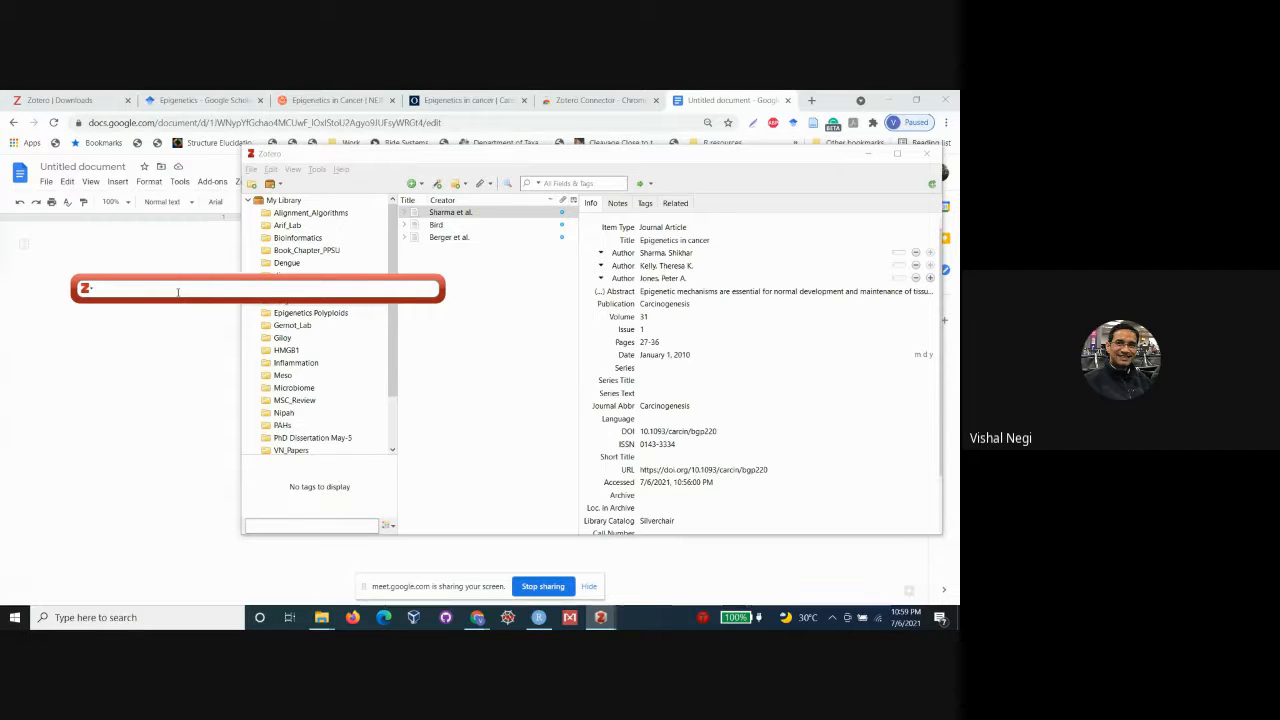
# - Find the 2009 article "An operational definition of epigenetics" by its first author's surname and insert it as the citation
pyautogui.click(451, 239)
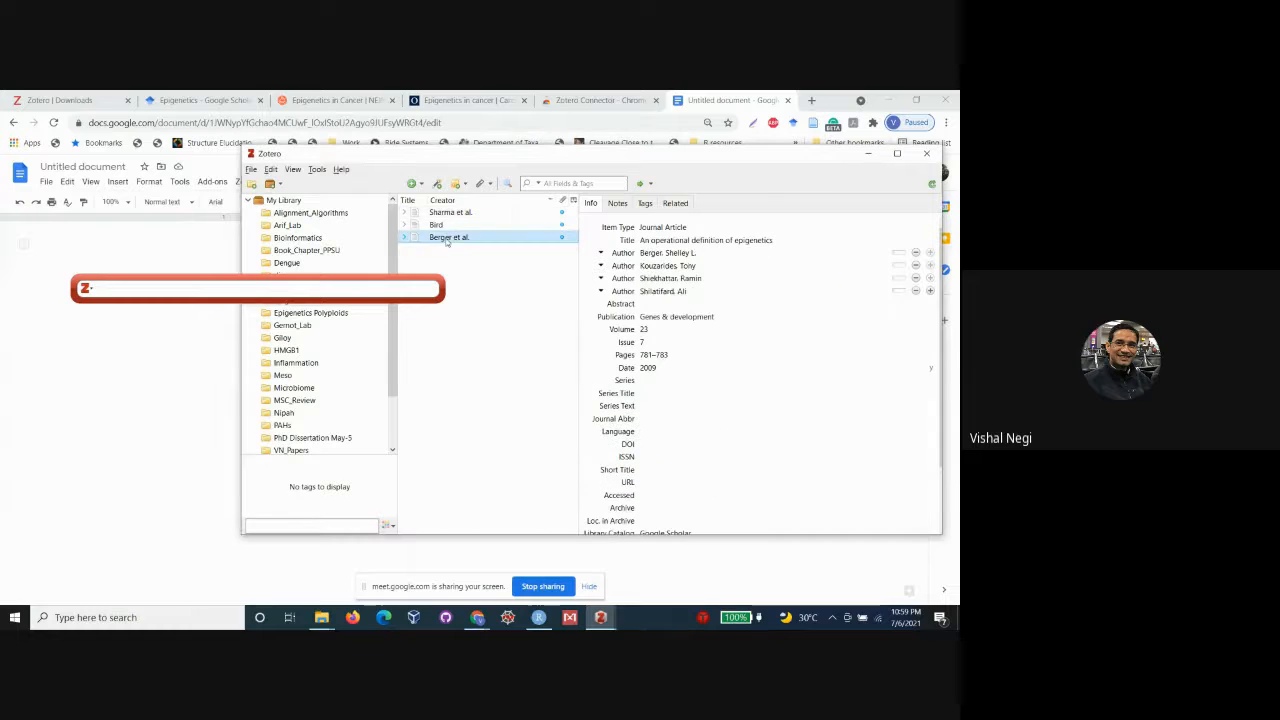
pyautogui.click(291, 287)
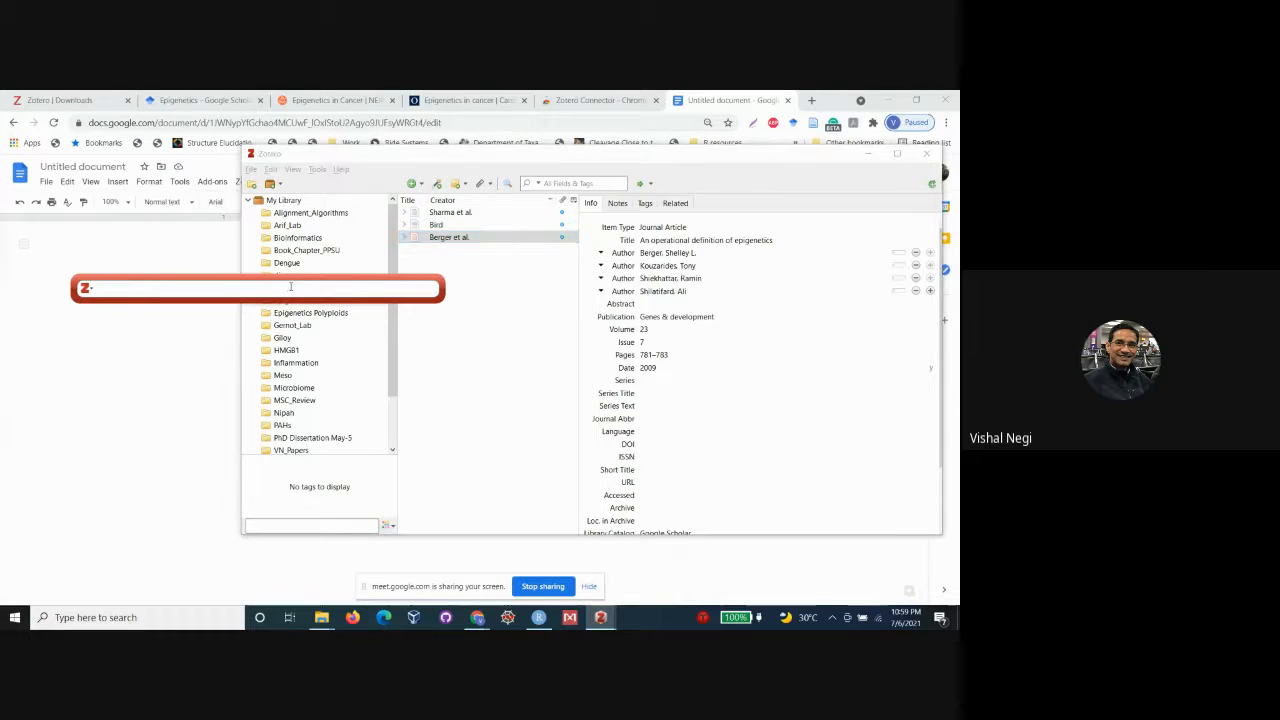
pyautogui.write('Be')
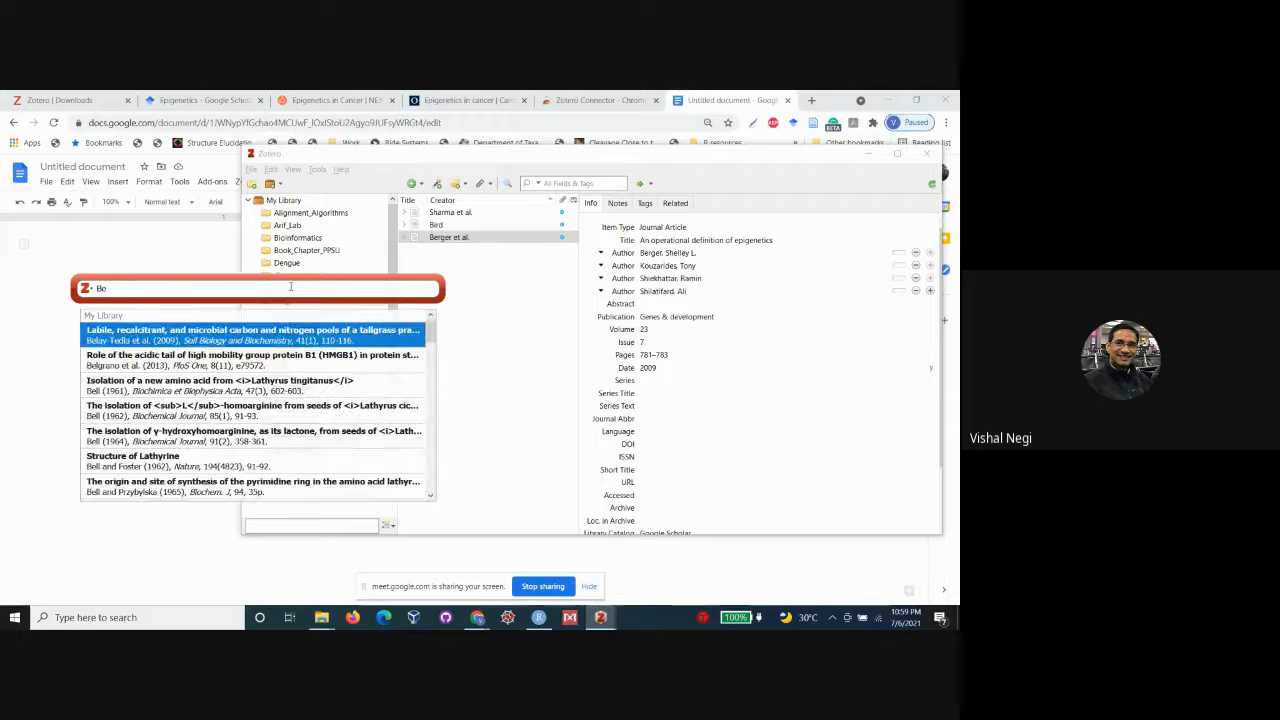
pyautogui.write('rger')
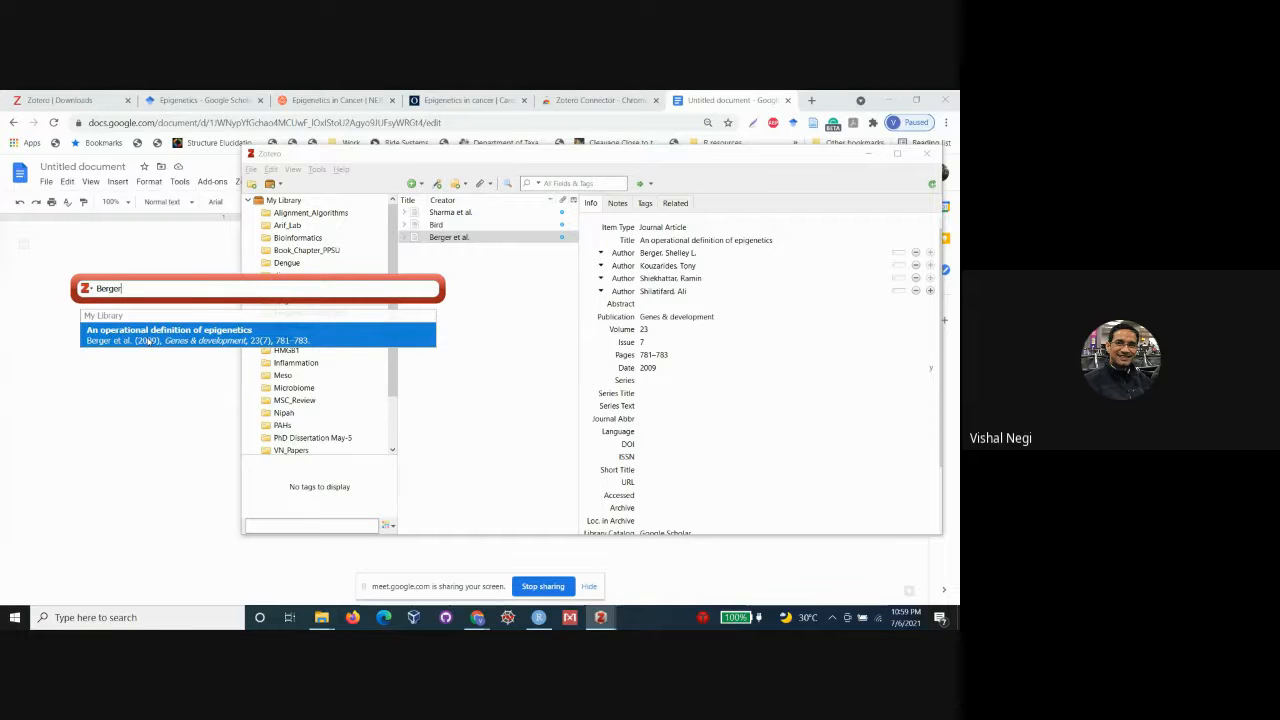
pyautogui.click(148, 342)
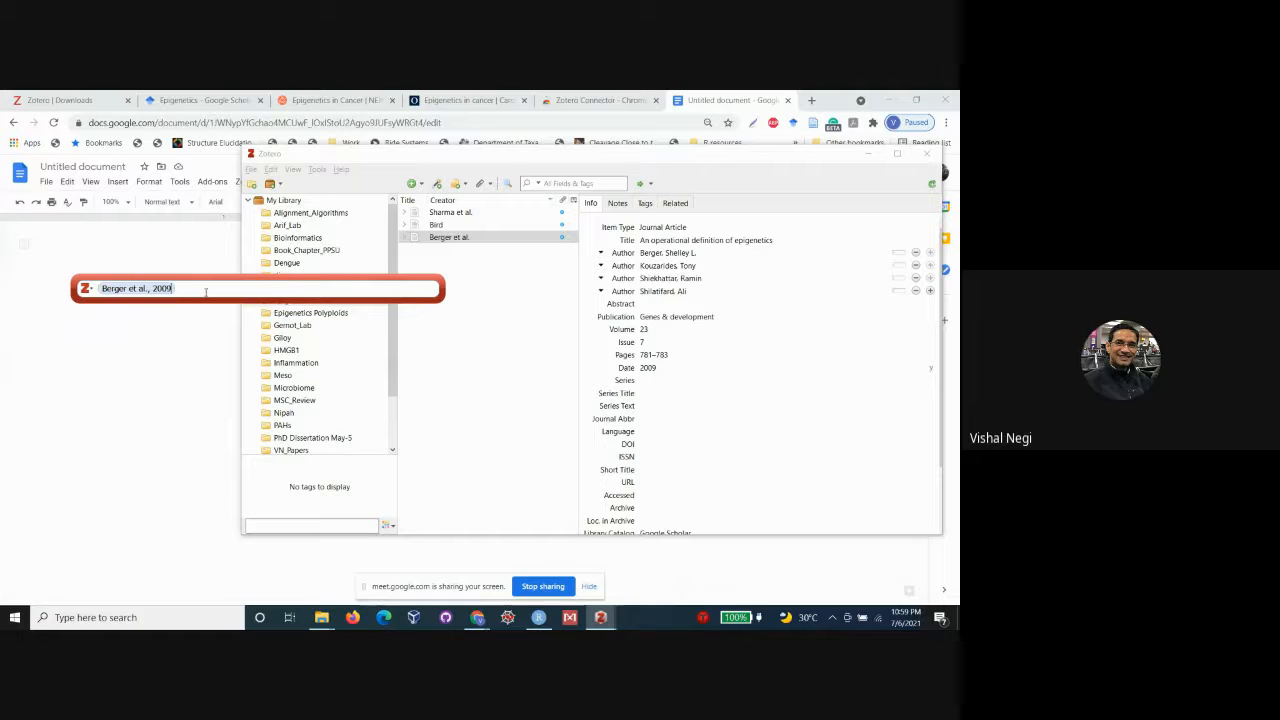
pyautogui.press('Return')
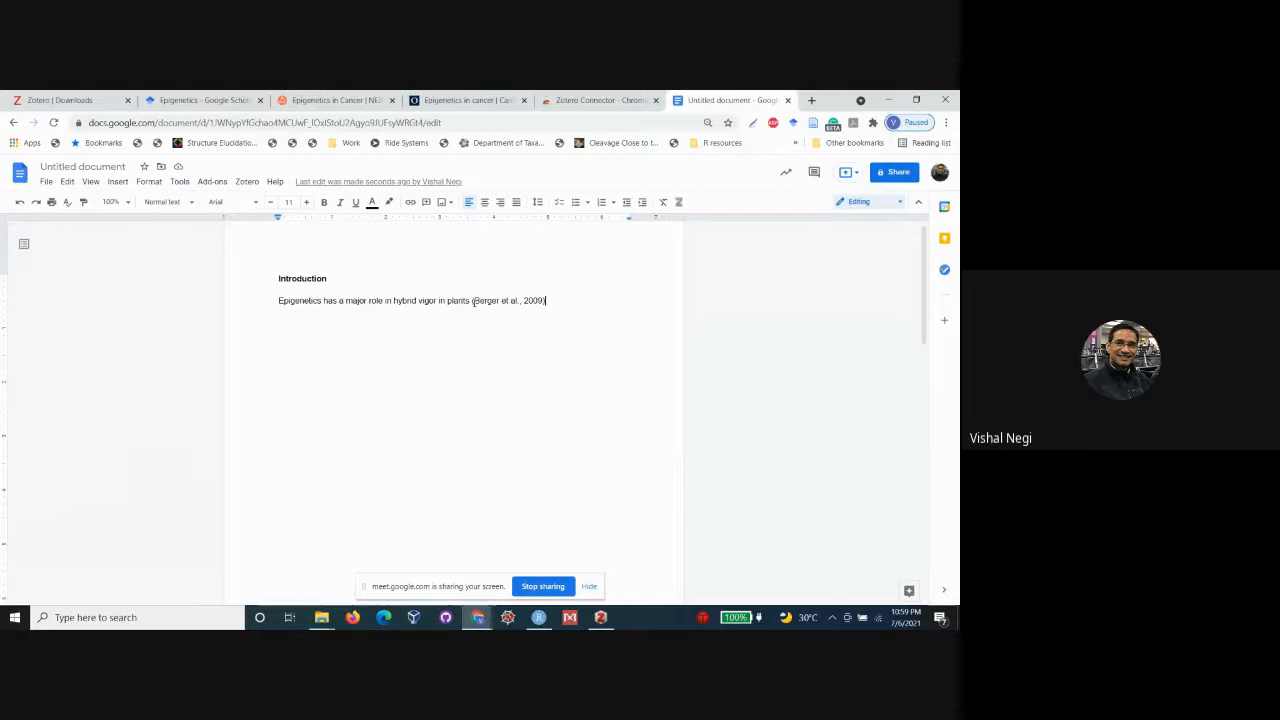
# - Insert the Zotero bibliography on a new line directly below the Reference heading on the second page
pyautogui.scroll(-10, 534, 326)
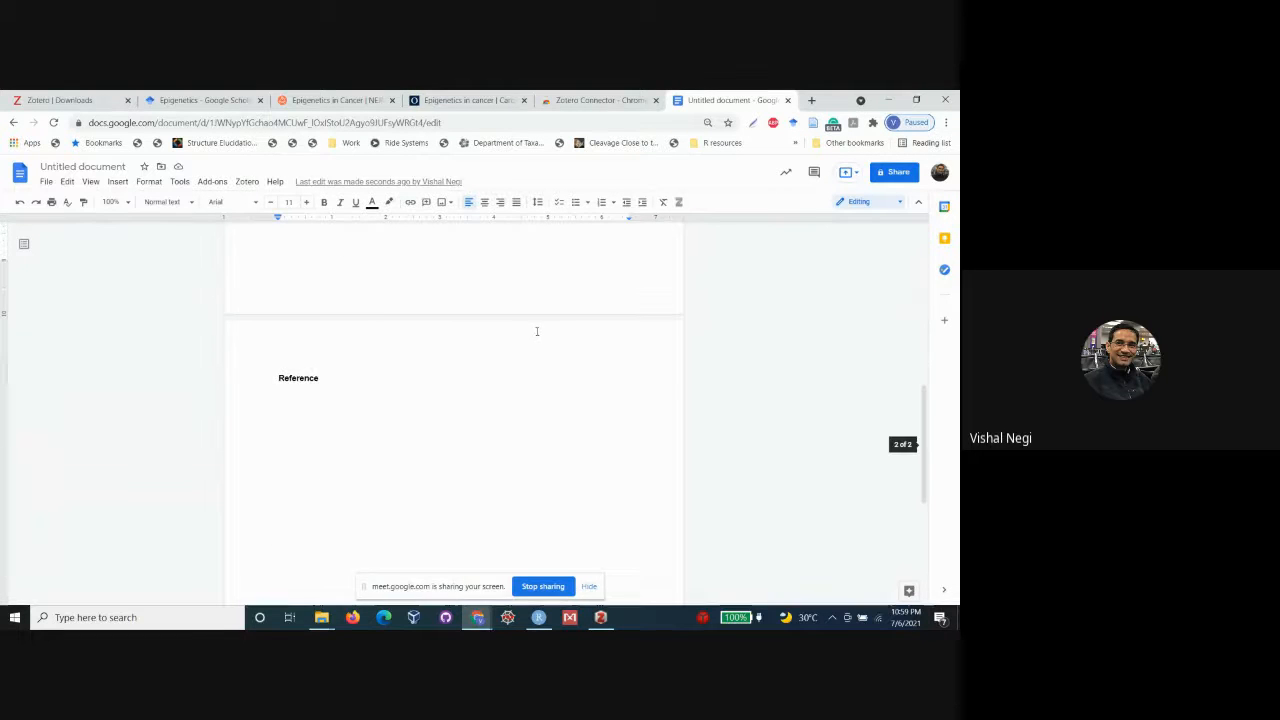
pyautogui.scroll(10, 377, 390)
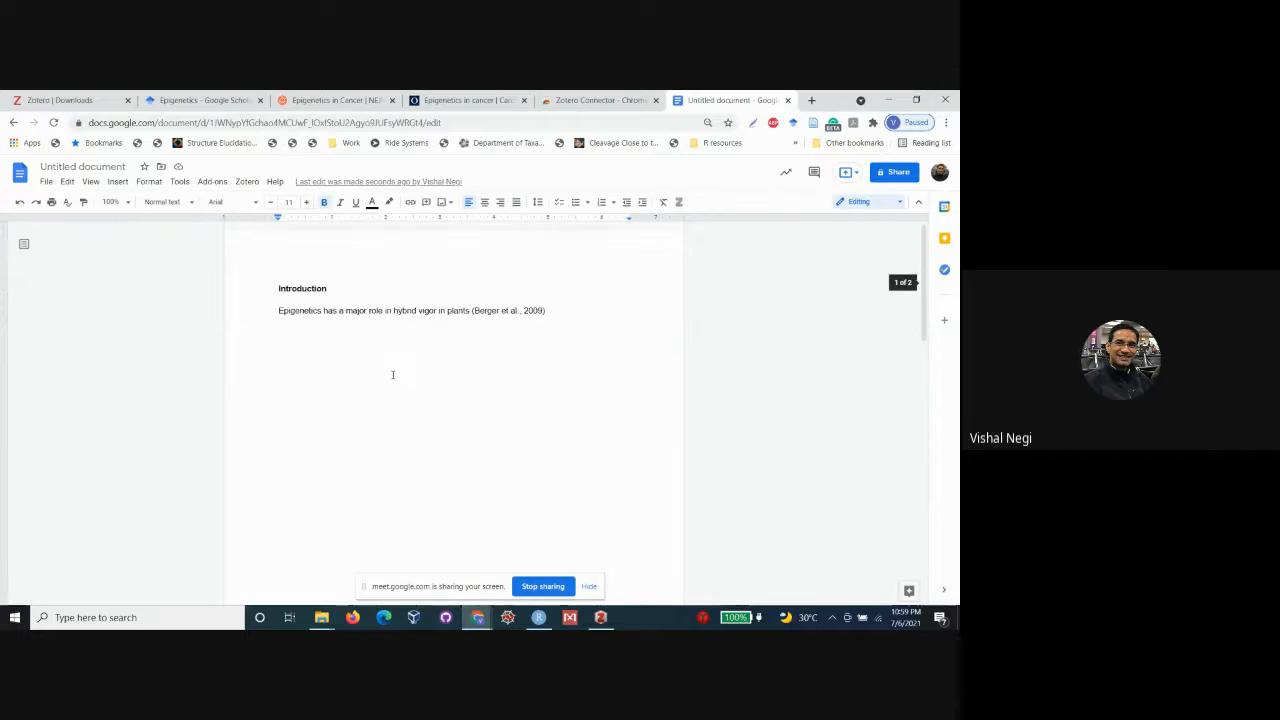
pyautogui.scroll(-5, 354, 410)
pyautogui.scroll(5, 325, 440)
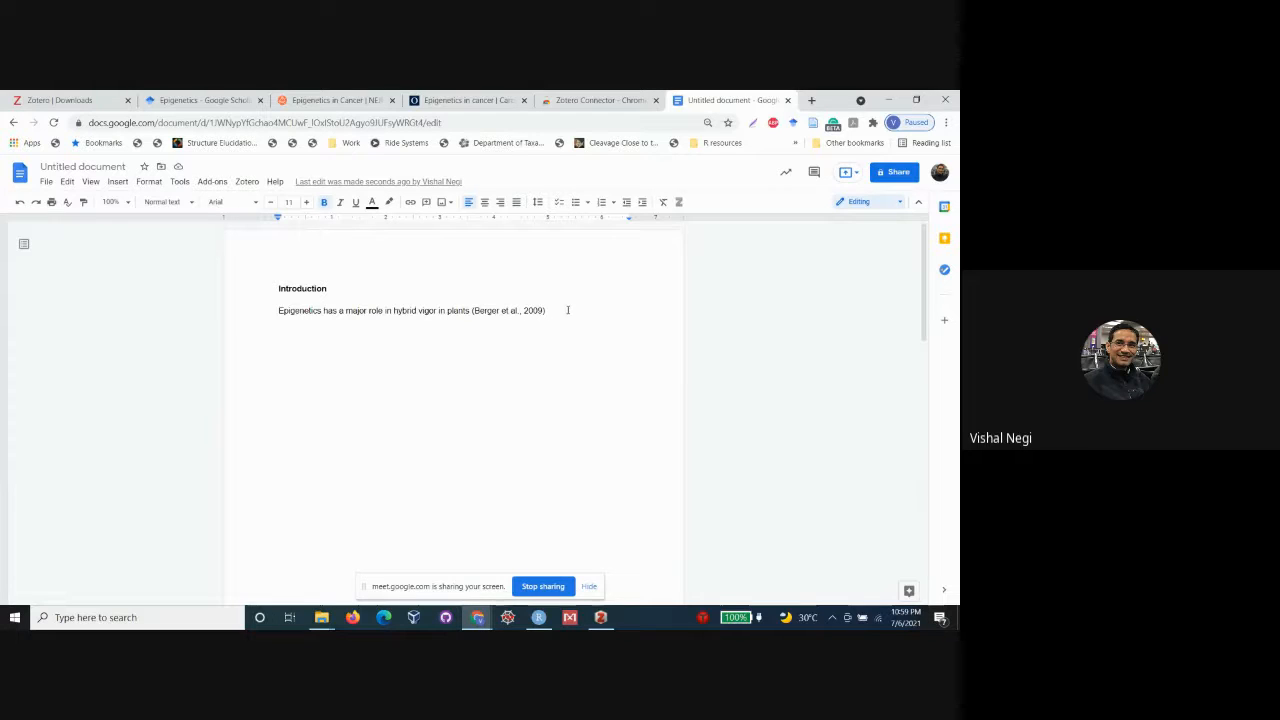
pyautogui.scroll(-5, 500, 324)
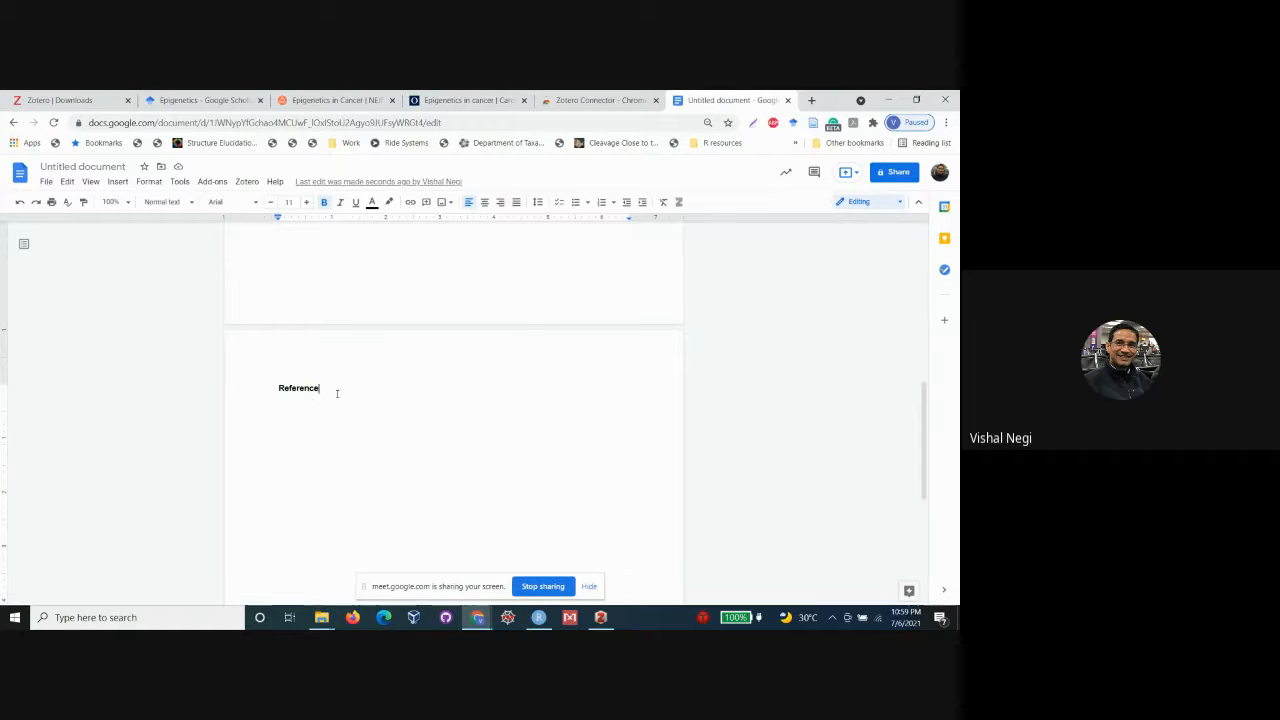
pyautogui.press('Return')
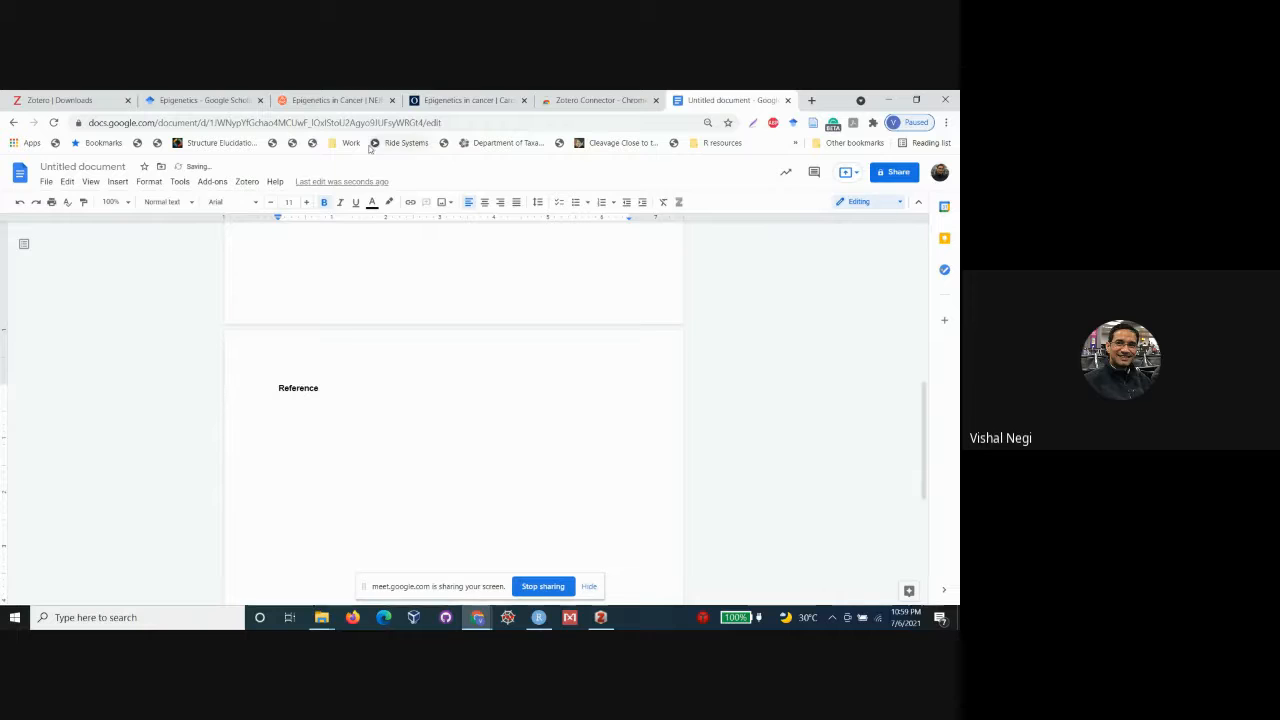
pyautogui.click(246, 182)
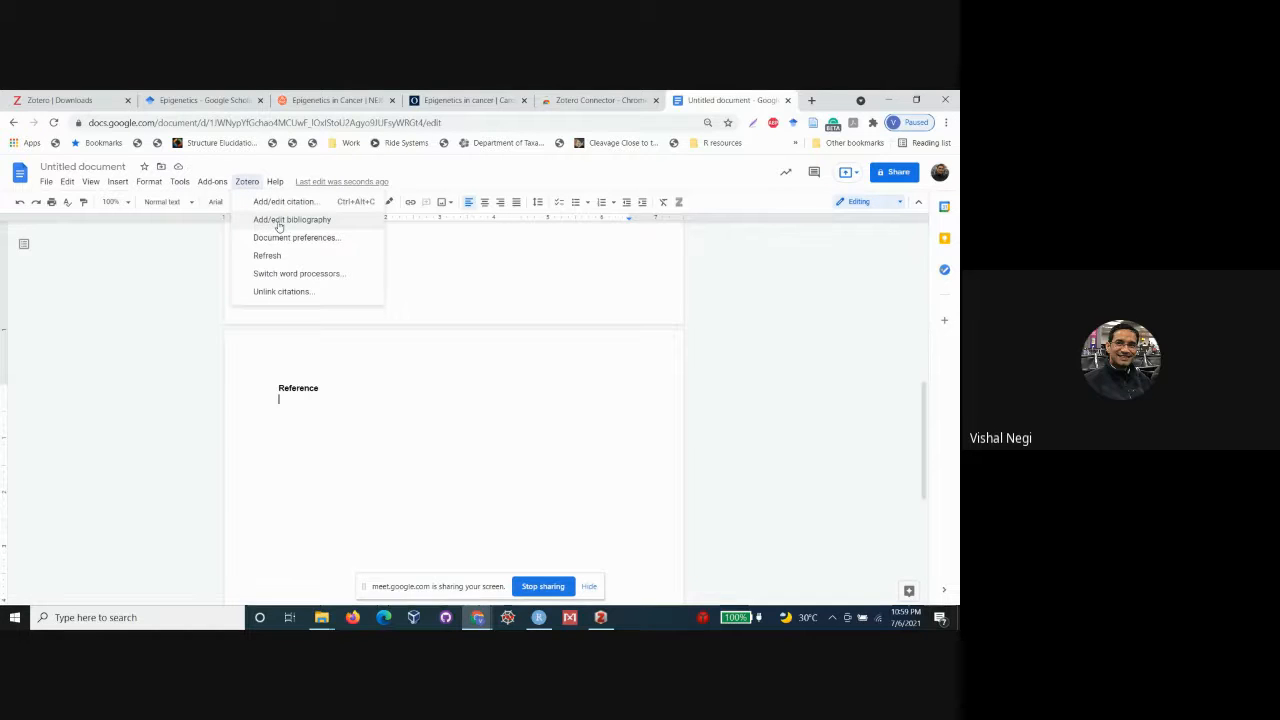
pyautogui.click(279, 221)
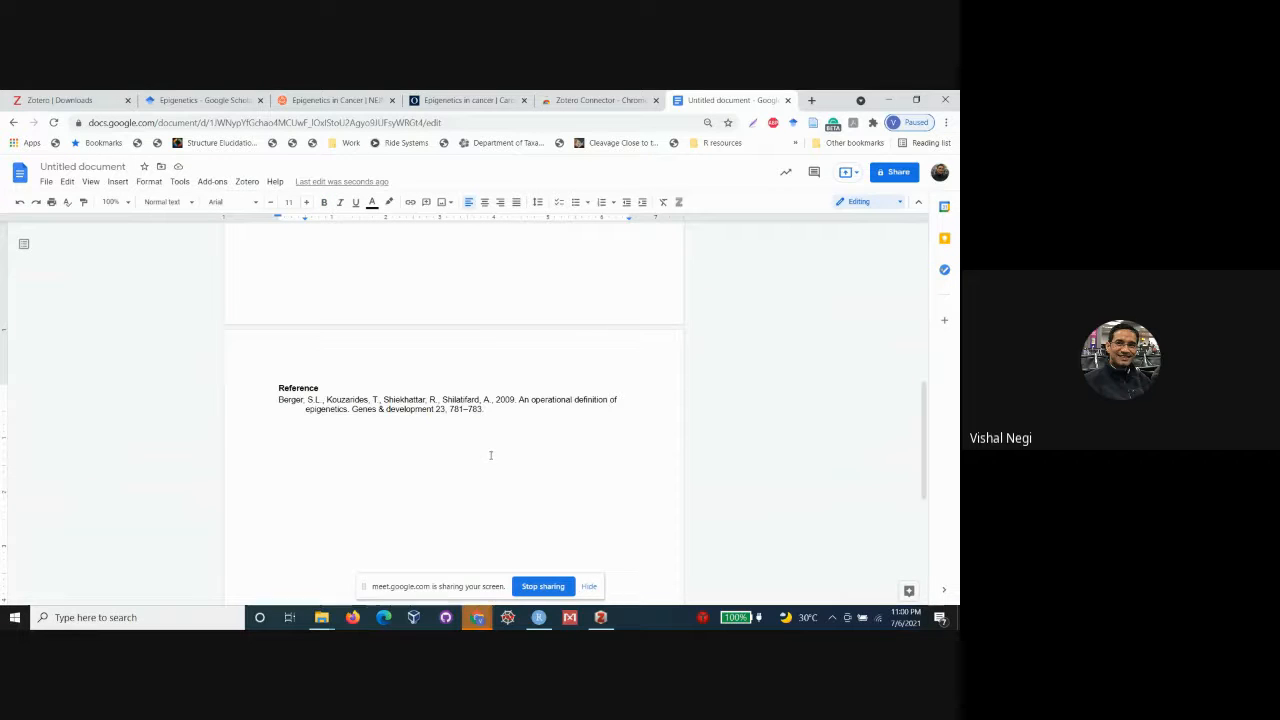
# - Reopen the existing citation at the end of the Introduction sentence for editing with Zotero and bring its citation box forward
pyautogui.scroll(6, 414, 446)
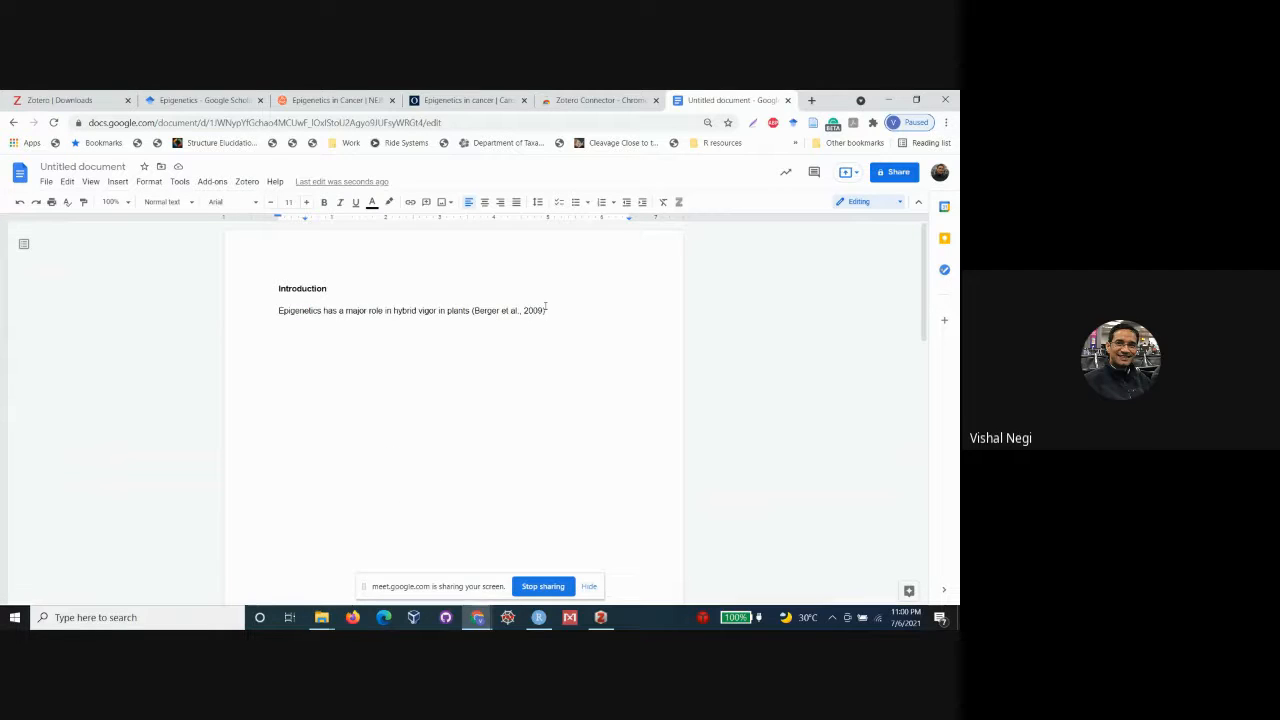
pyautogui.click(543, 311)
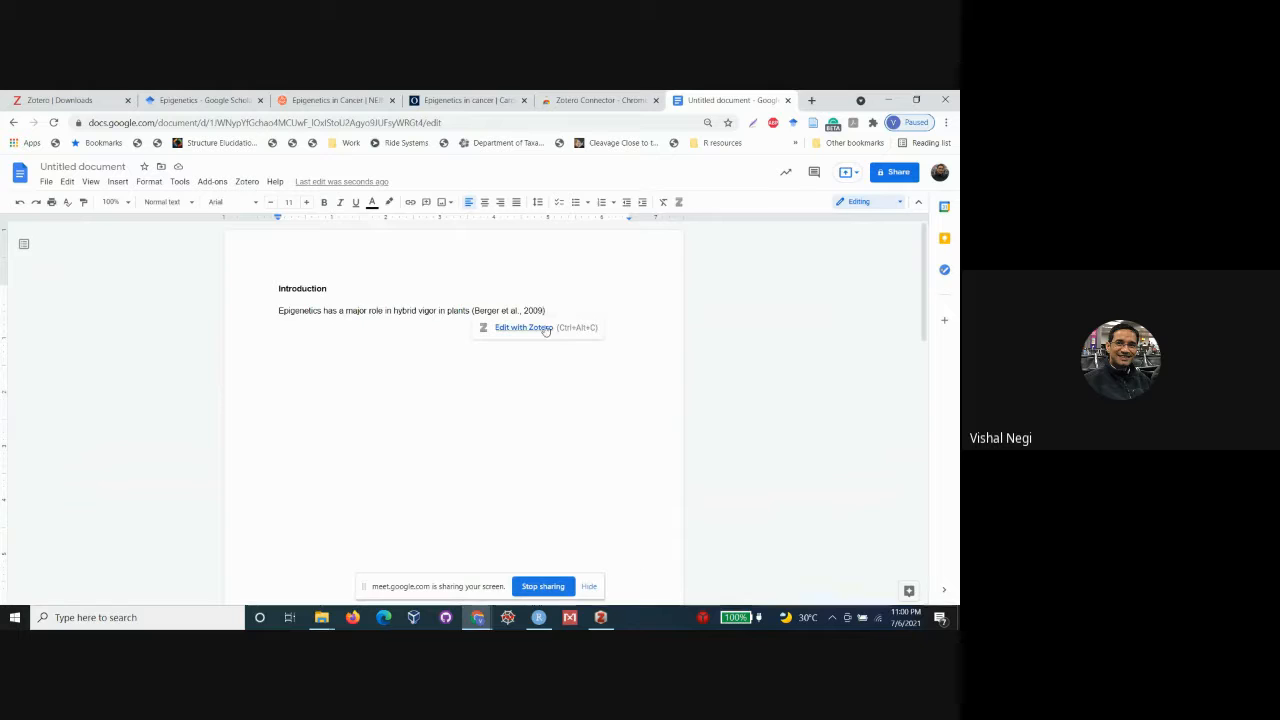
pyautogui.click(537, 332)
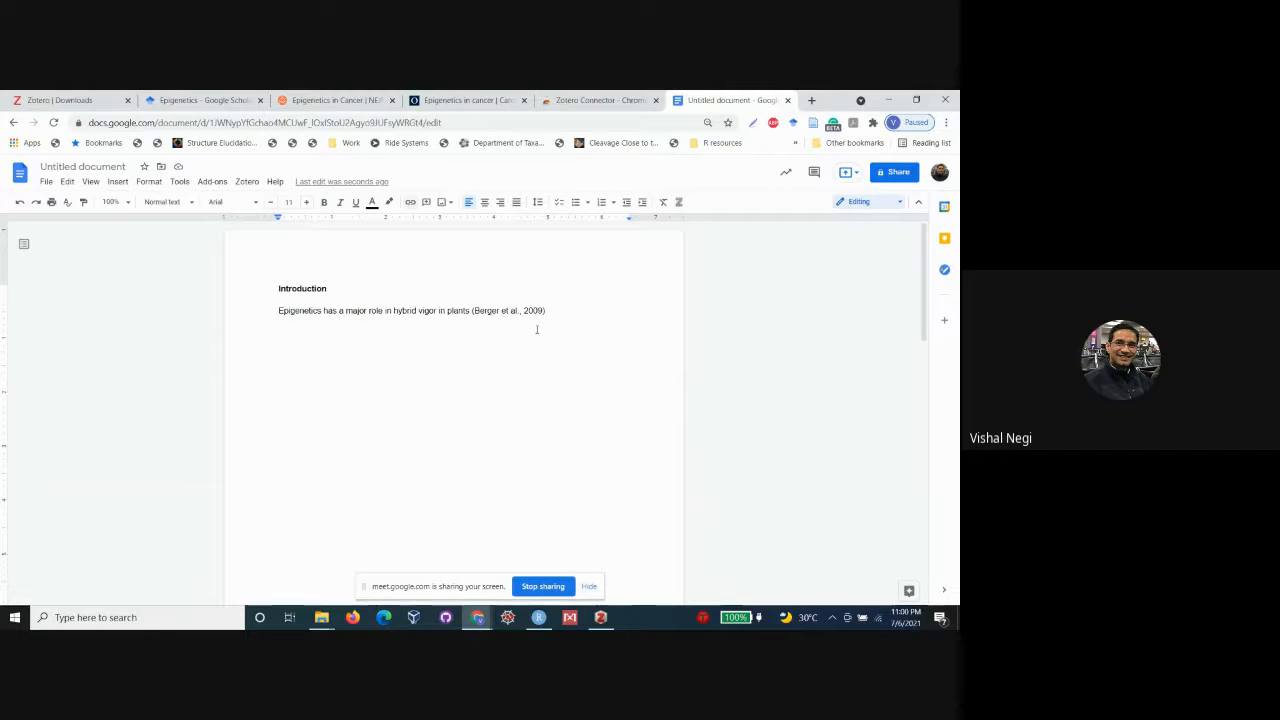
pyautogui.moveTo(604, 615)
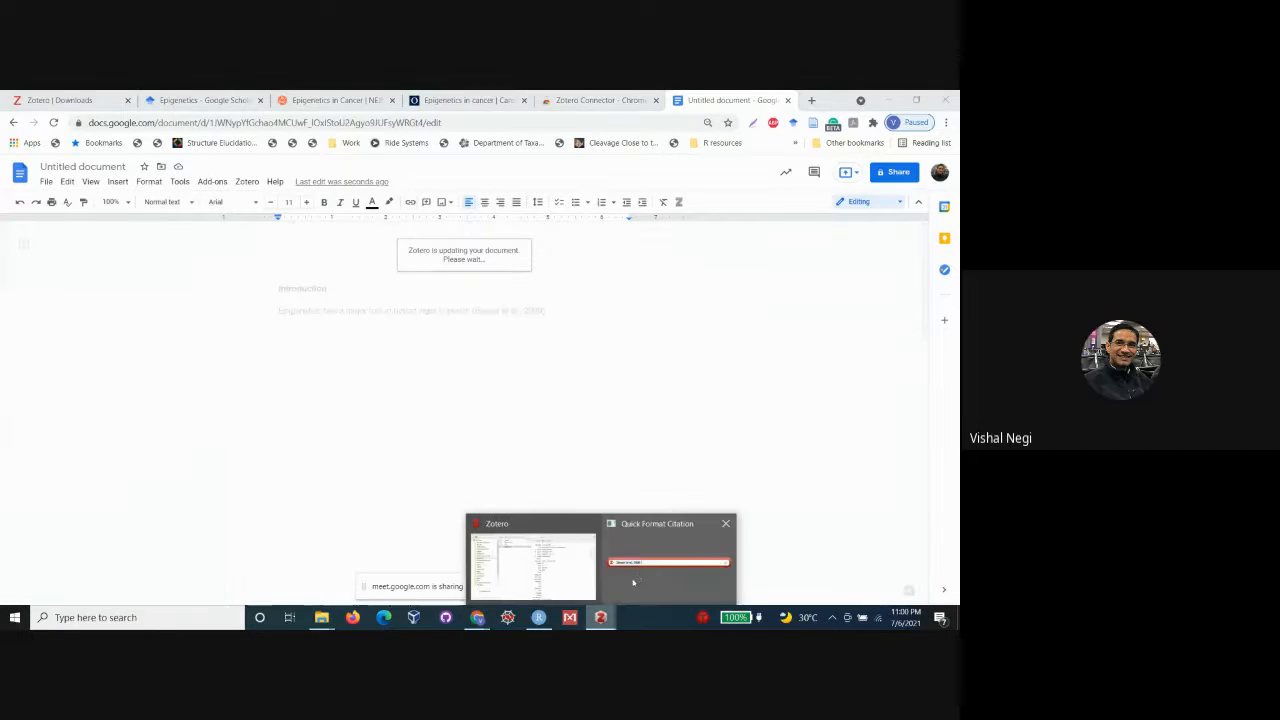
pyautogui.click(638, 576)
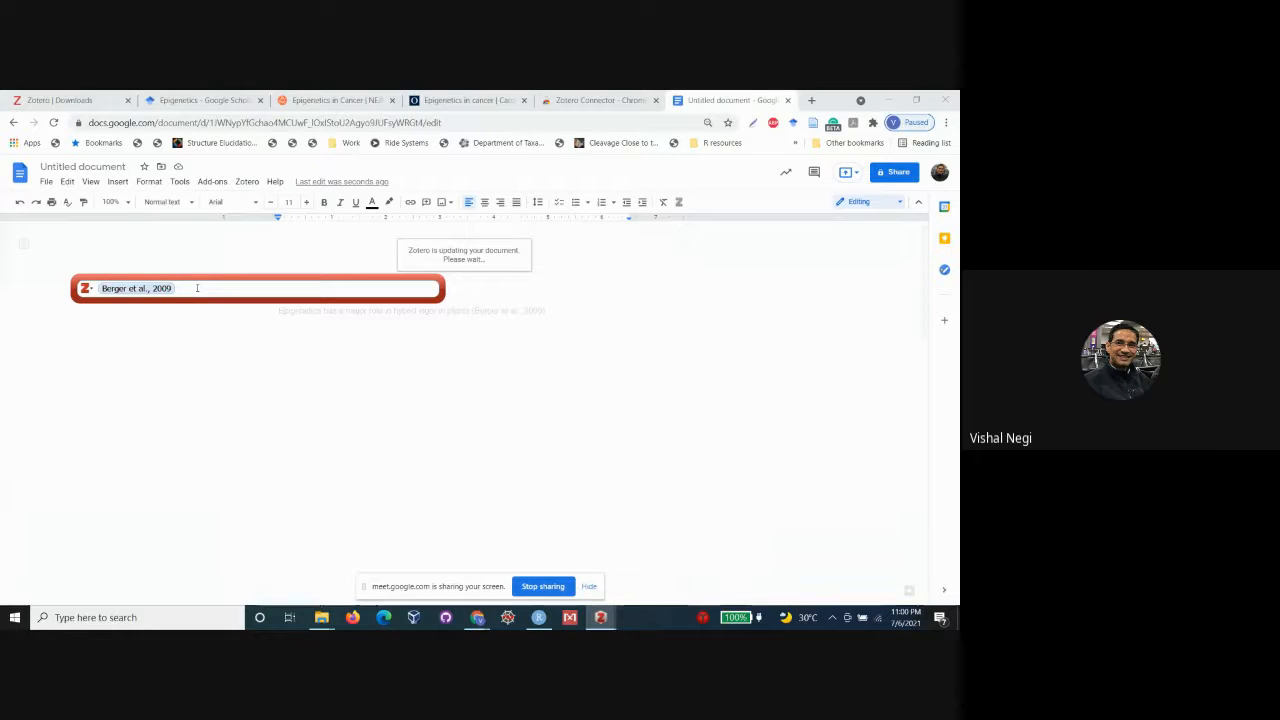
# - Look up "Epigenetics in cancer" in the Zotero library and add this 2010 article to the citation by searching its first author's surname
pyautogui.moveTo(600, 617)
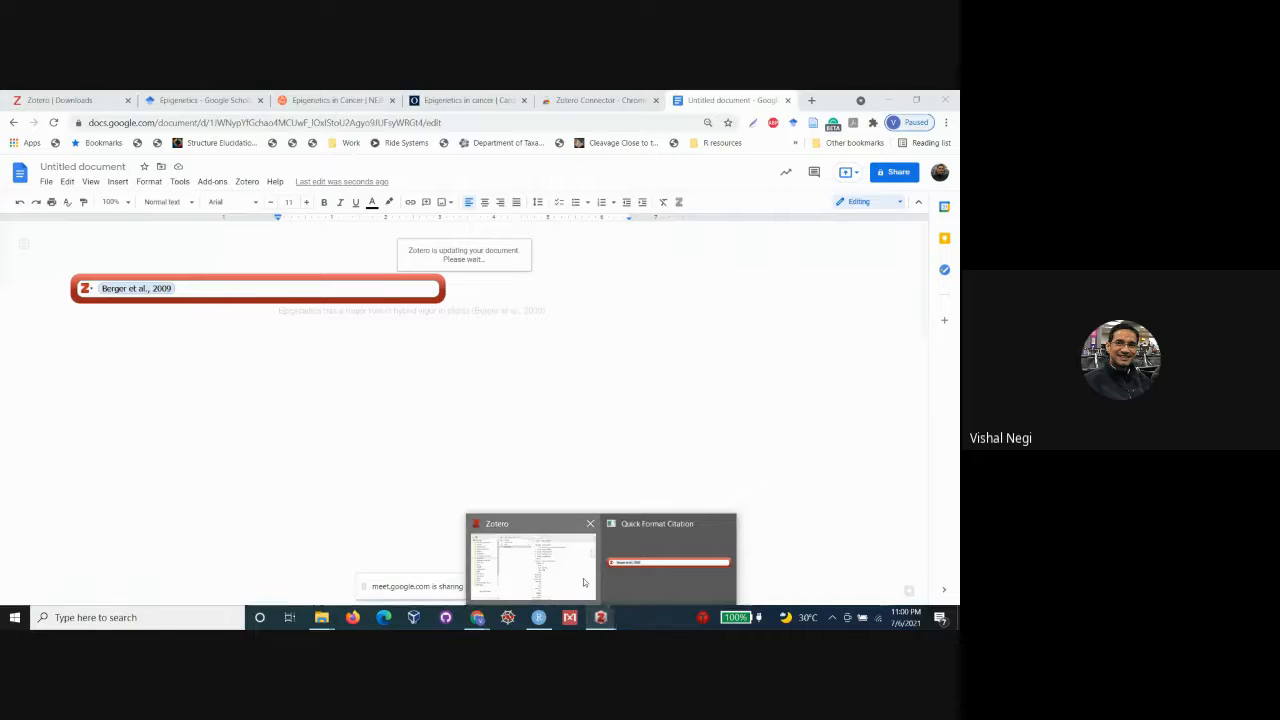
pyautogui.click(530, 560)
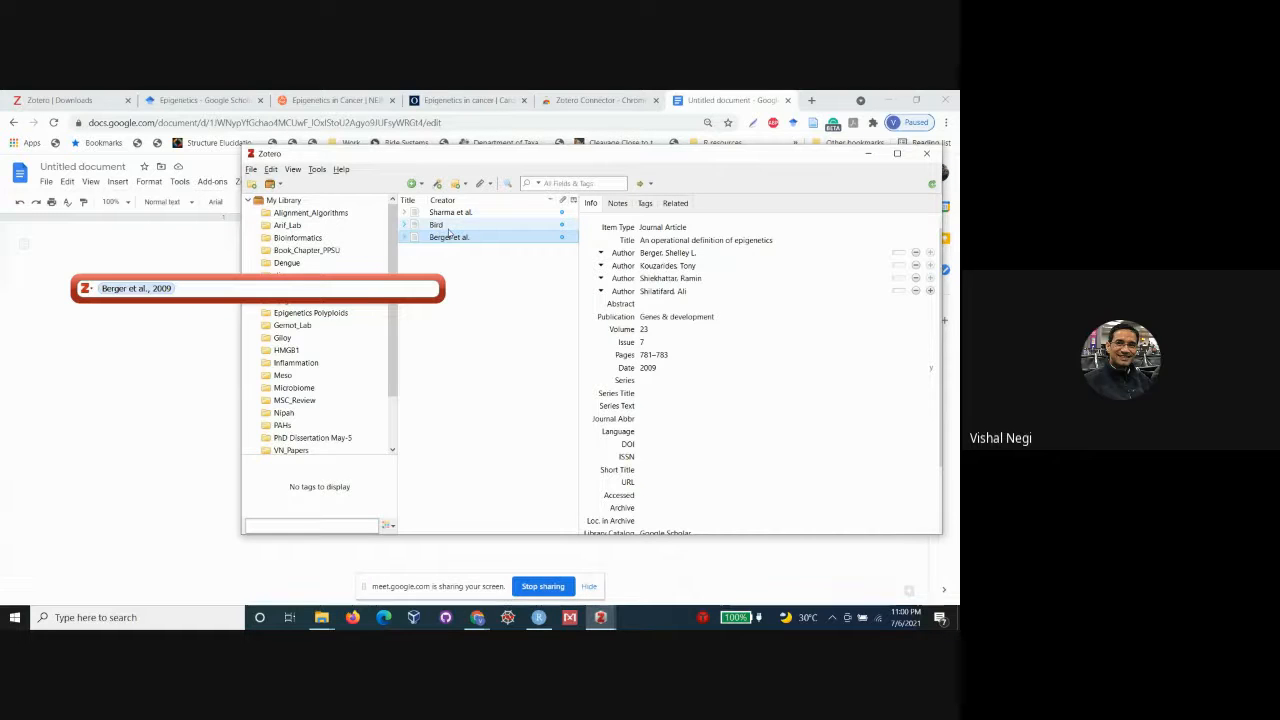
pyautogui.click(450, 213)
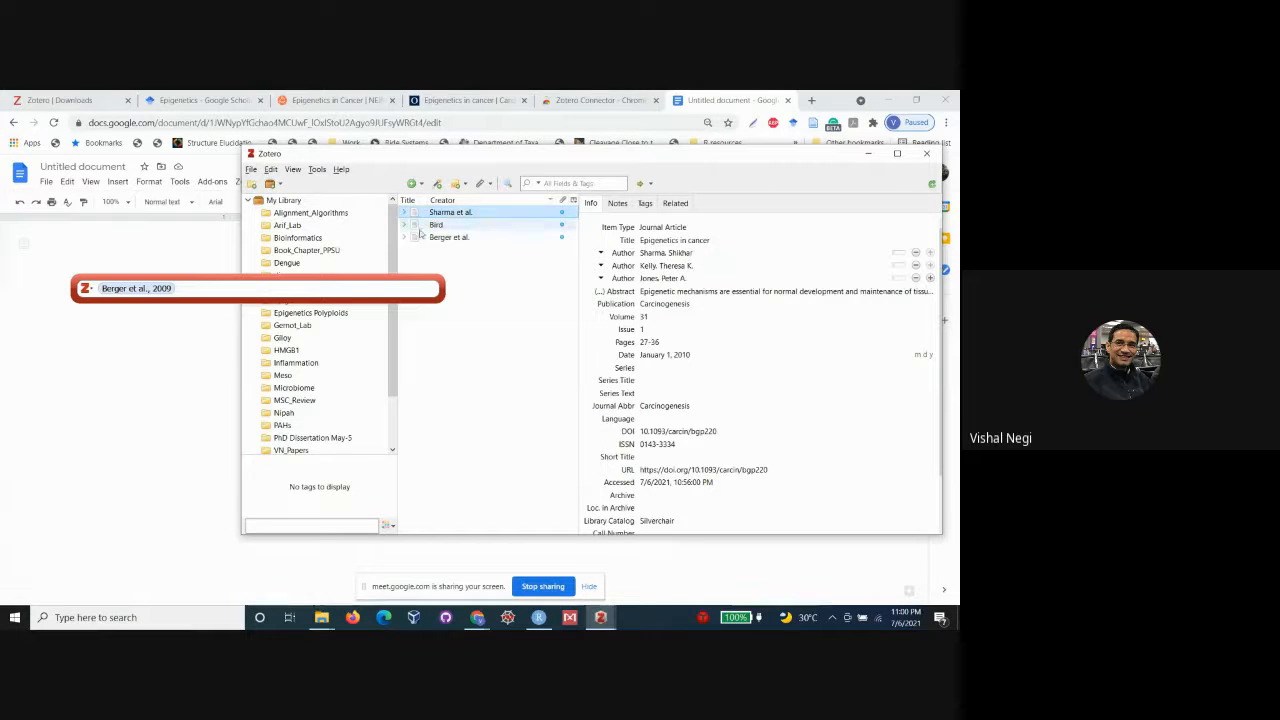
pyautogui.click(319, 283)
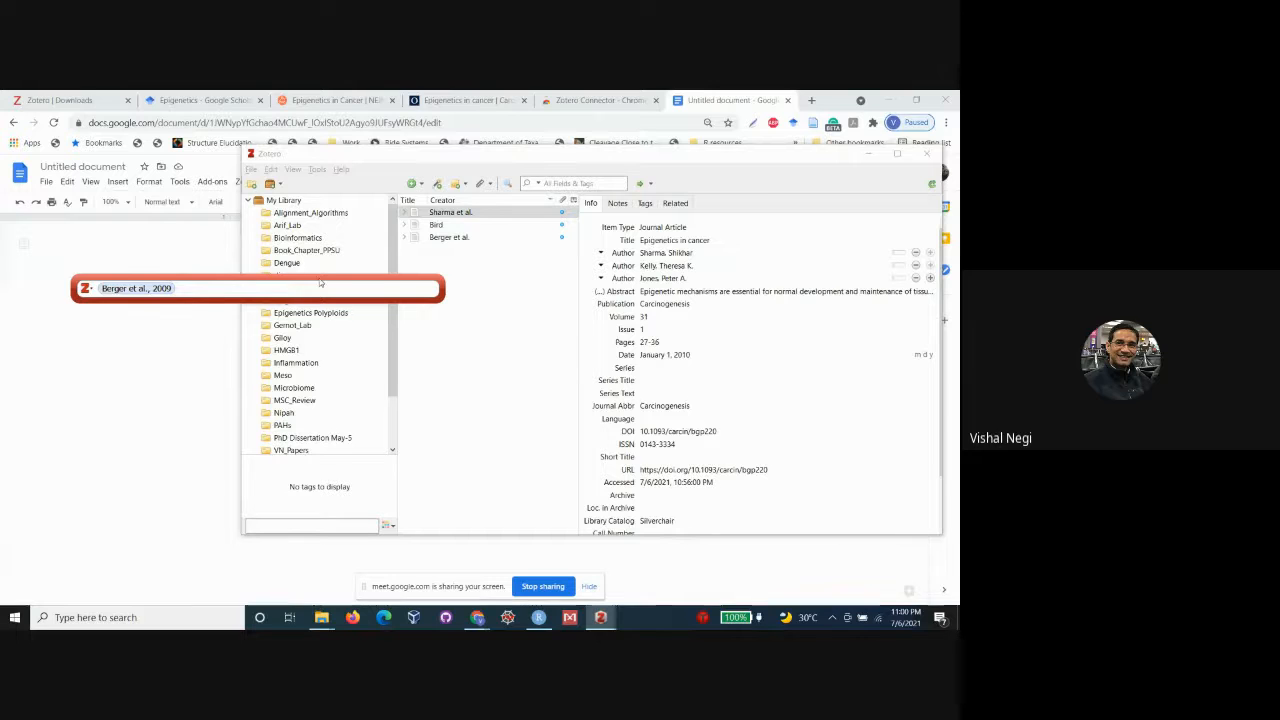
pyautogui.write('sharma')
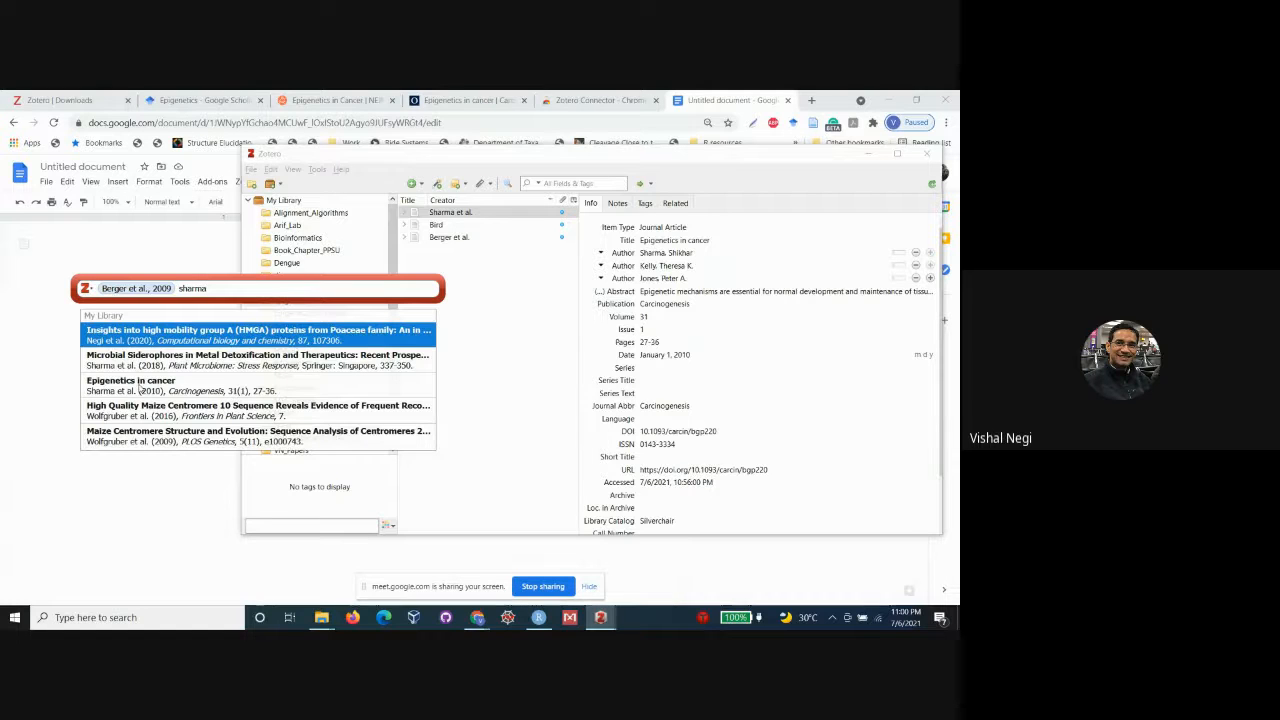
pyautogui.click(155, 391)
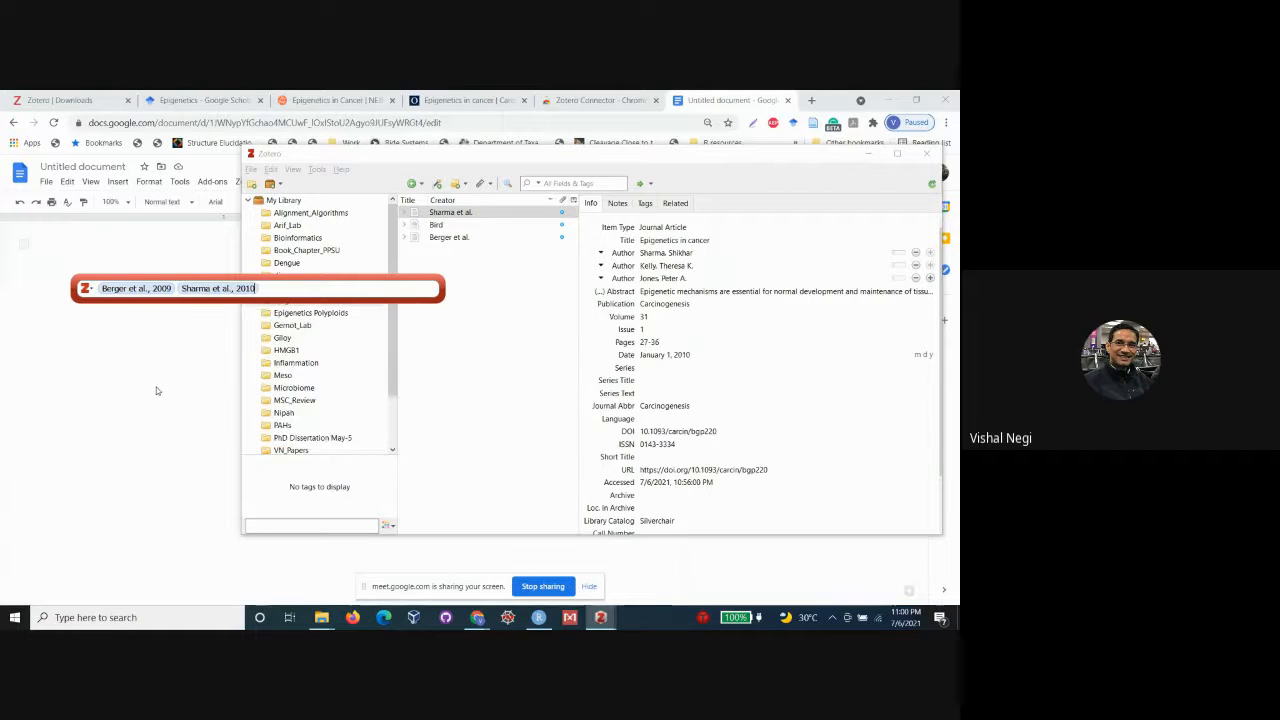
pyautogui.press('Return')
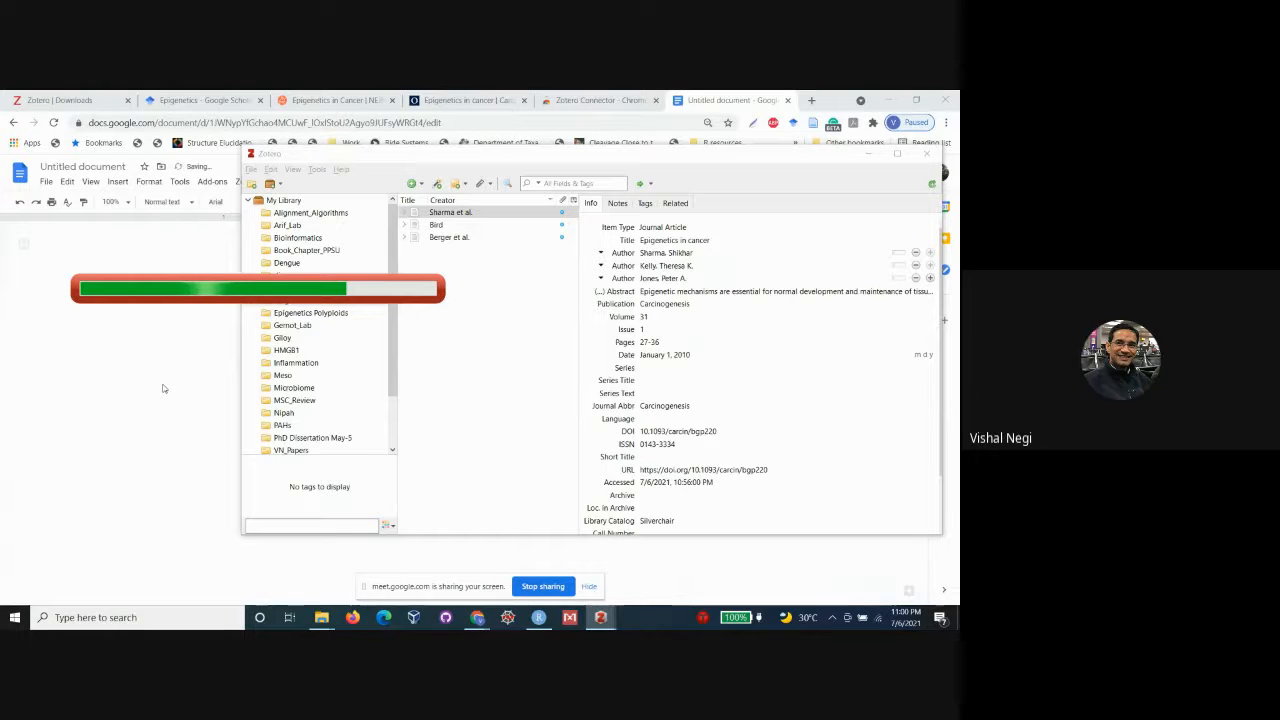
pyautogui.click(170, 466)
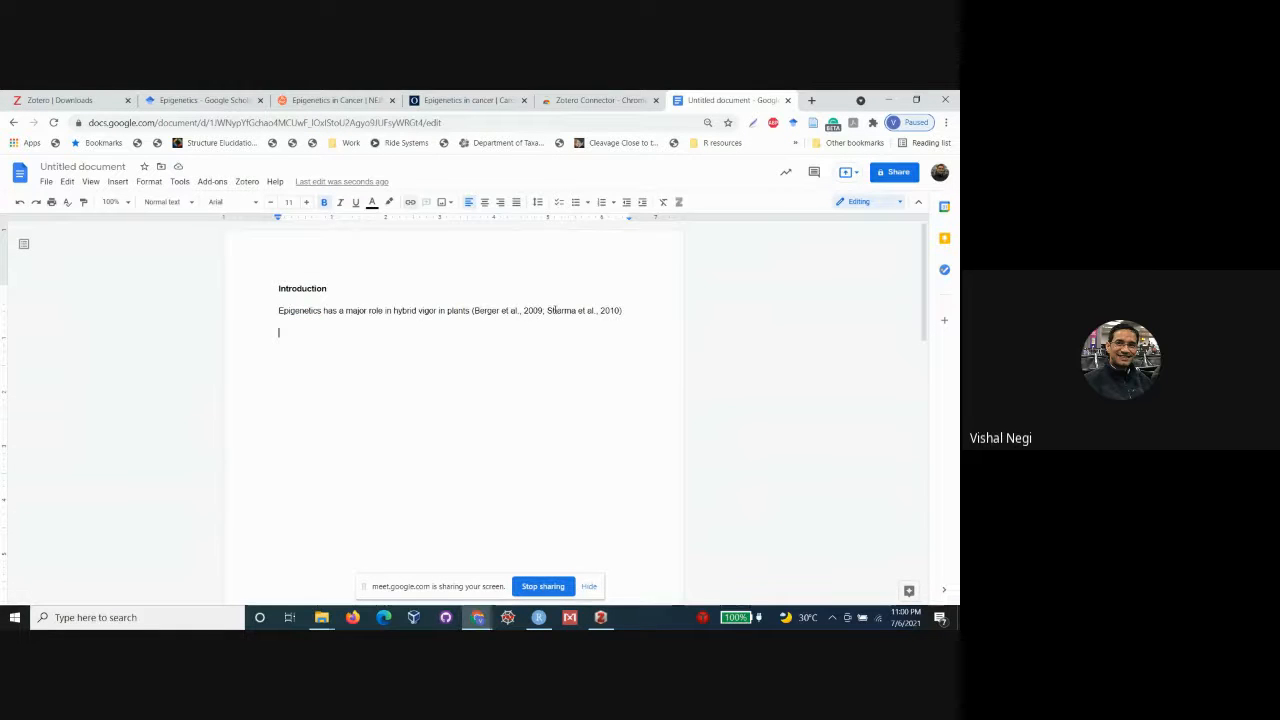
# - Check the bibliography under the Reference heading against the edited citation in the Introduction
pyautogui.scroll(-5, 612, 341)
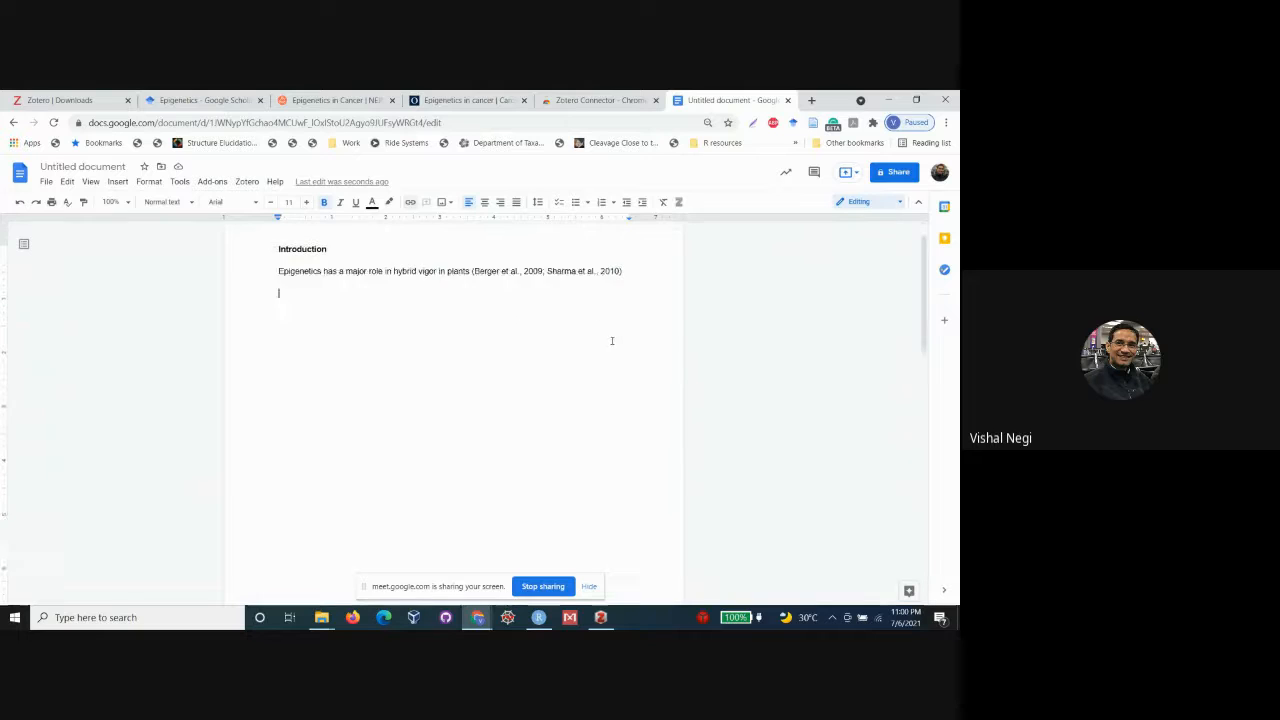
pyautogui.scroll(-5, 612, 341)
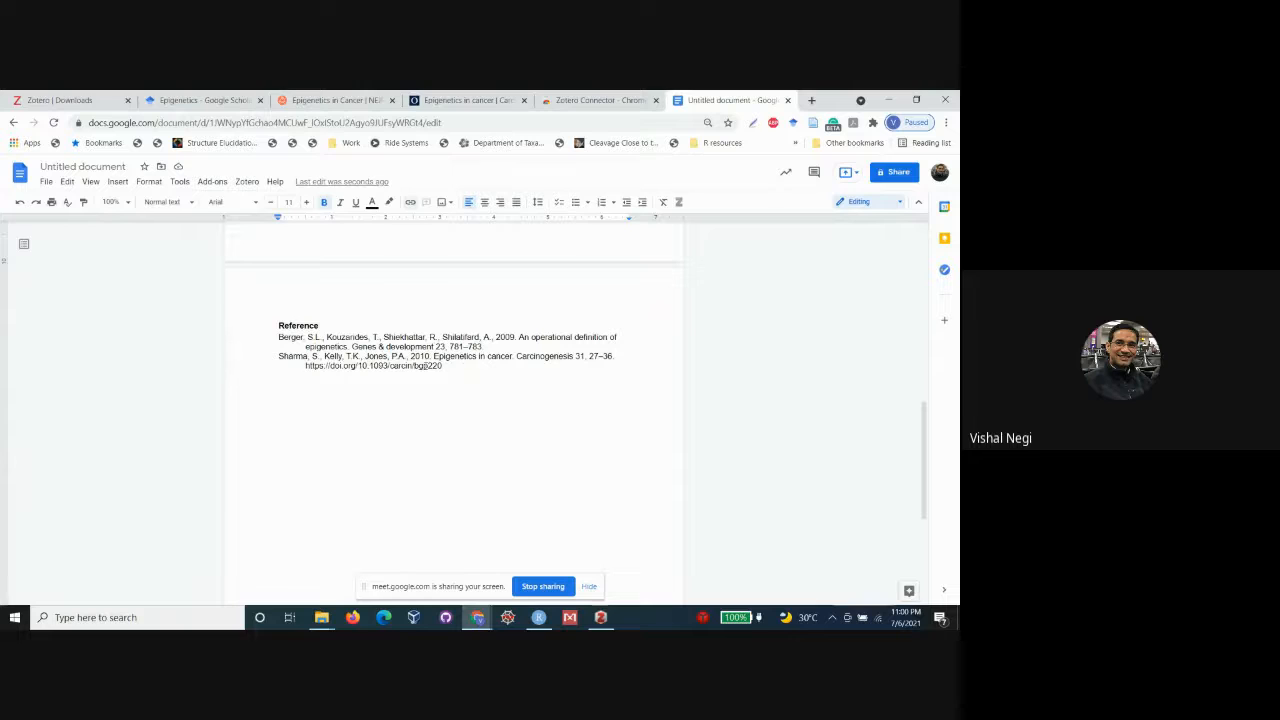
pyautogui.scroll(3, 470, 378)
pyautogui.scroll(-2, 470, 380)
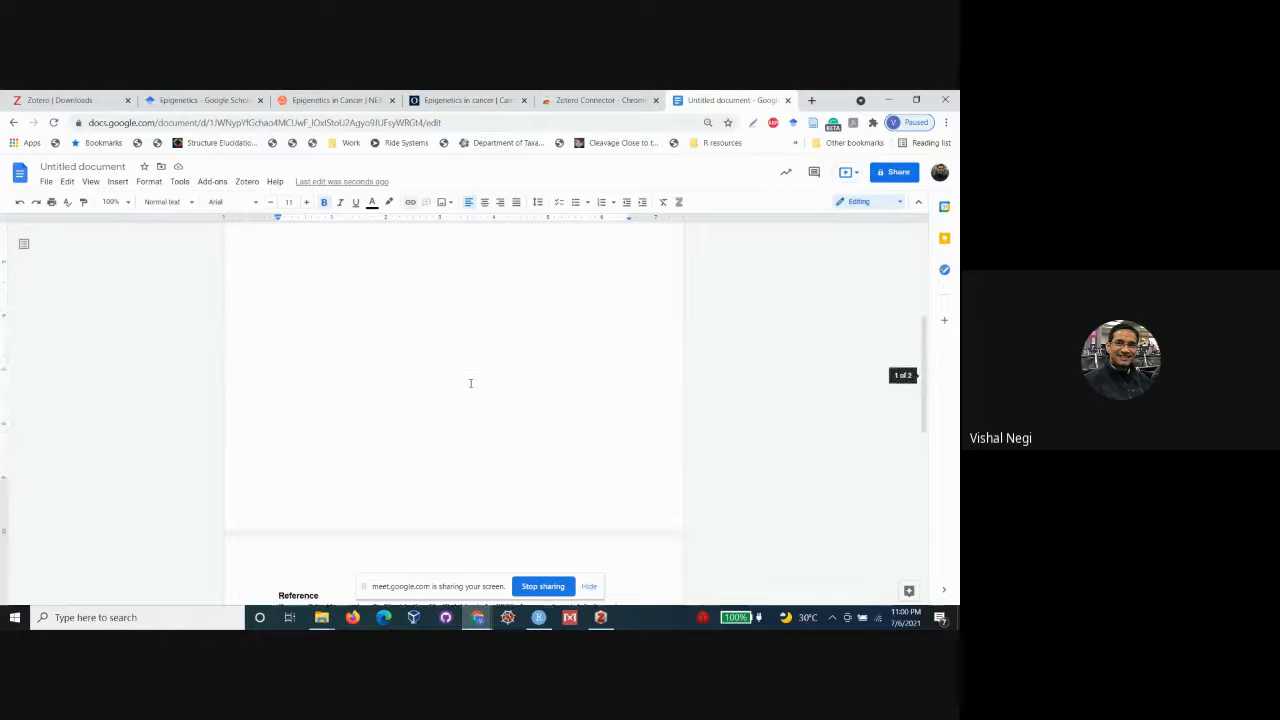
pyautogui.scroll(8, 470, 383)
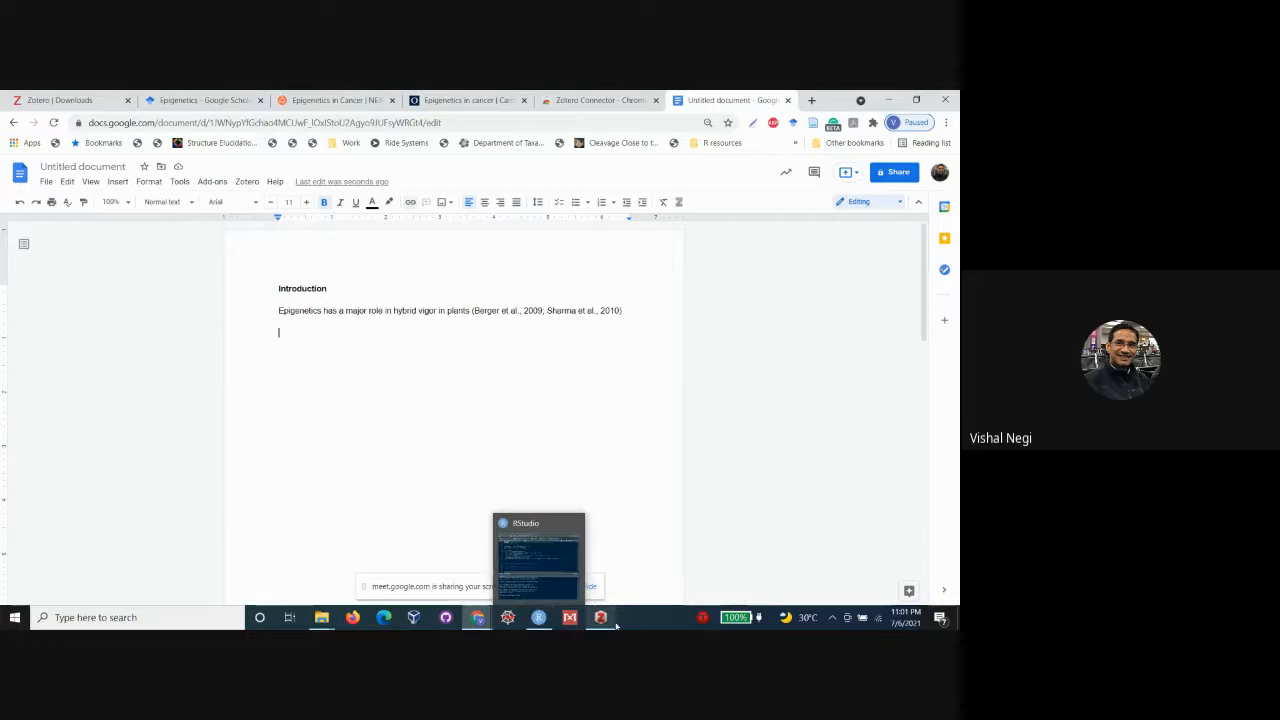
pyautogui.moveTo(478, 617)
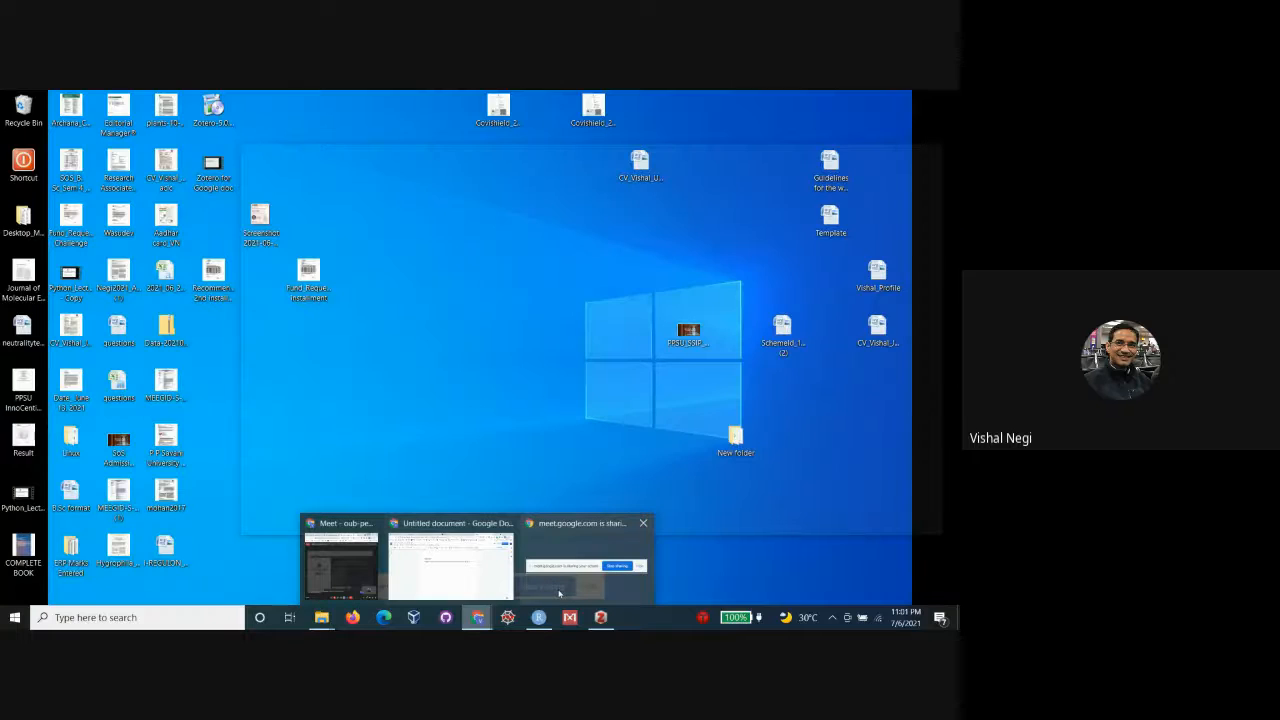
pyautogui.click(559, 594)
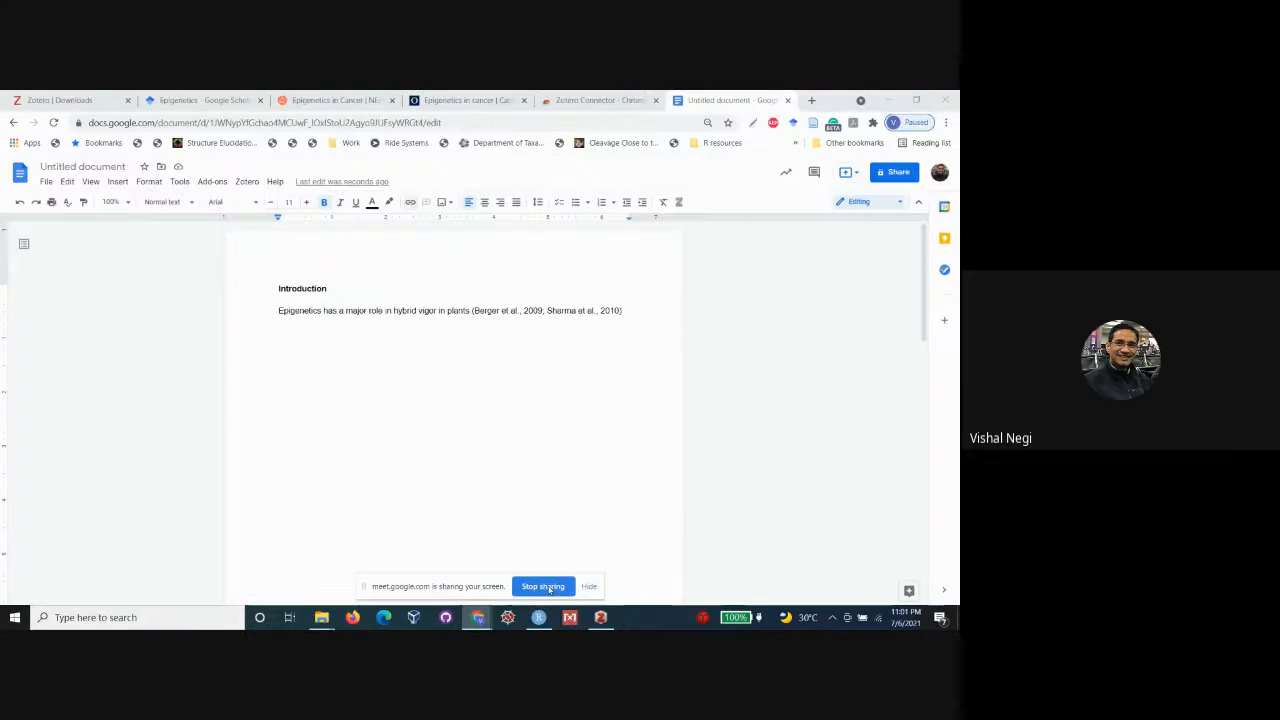
pyautogui.moveTo(487, 619)
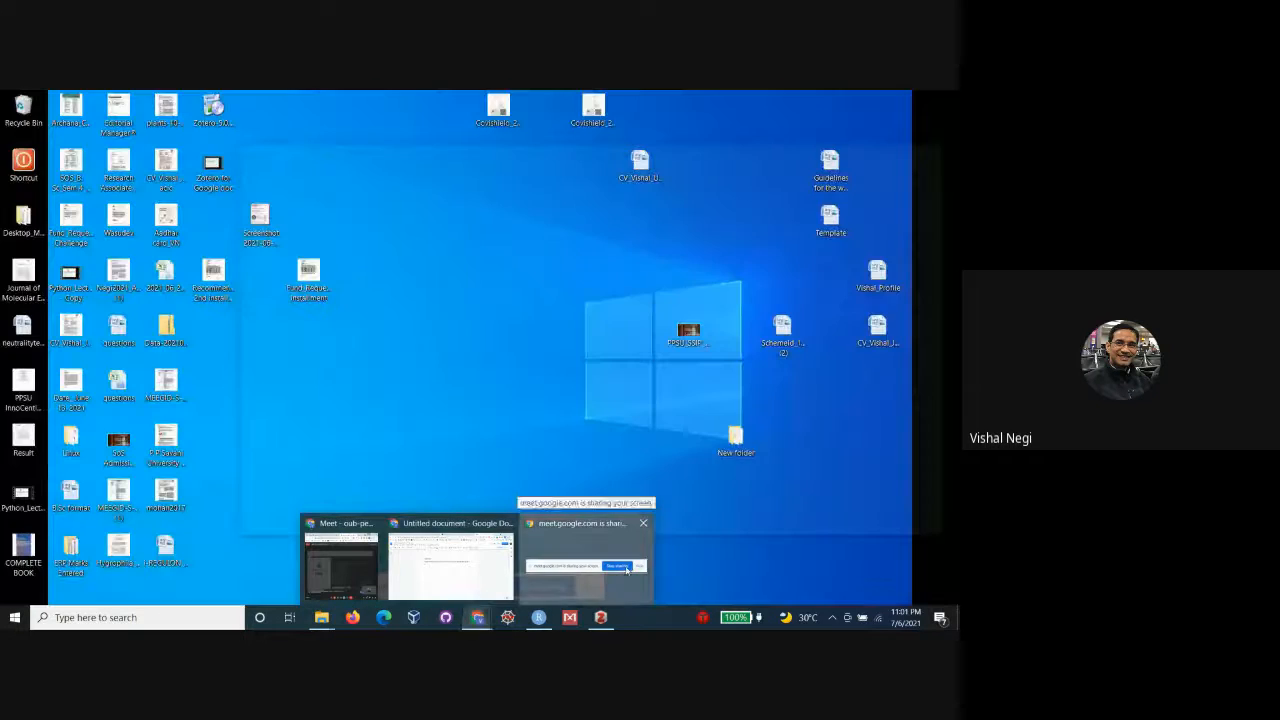
pyautogui.click(627, 571)
pyautogui.click(550, 588)
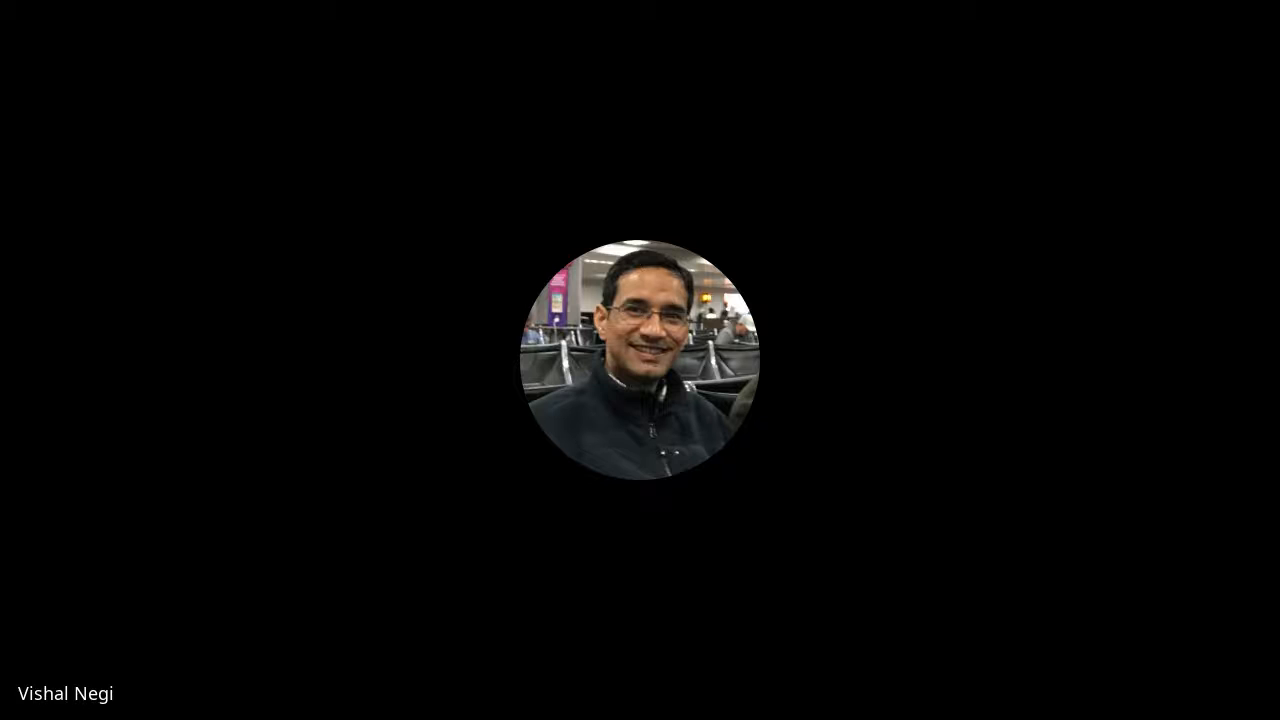